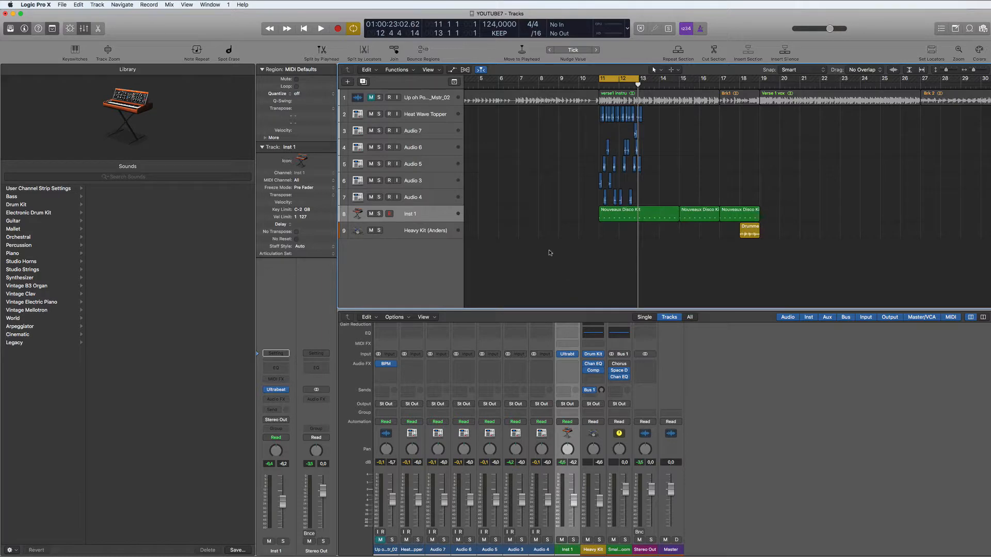
Open the loop browser and preview the Lower Bump Beat loop on its own
click(619, 214)
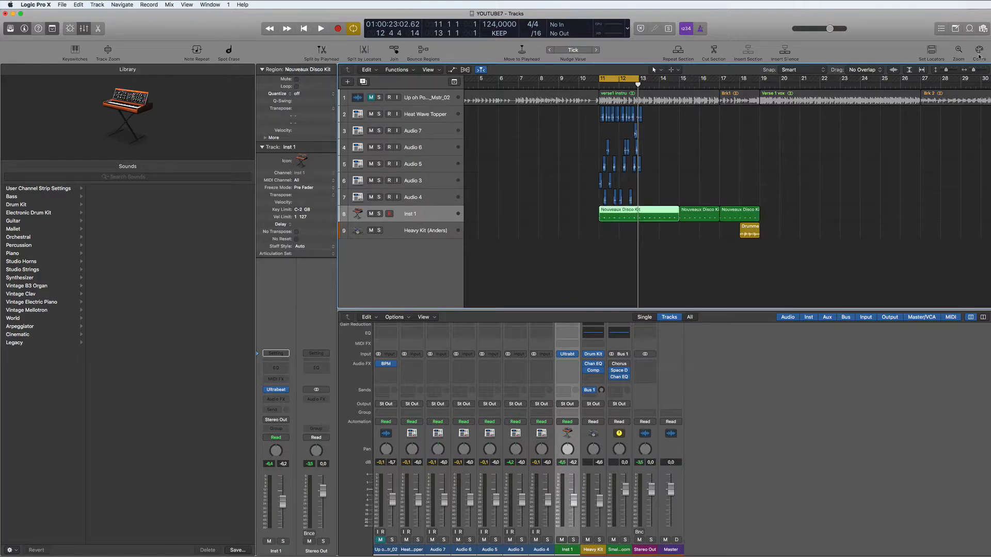
click(969, 28)
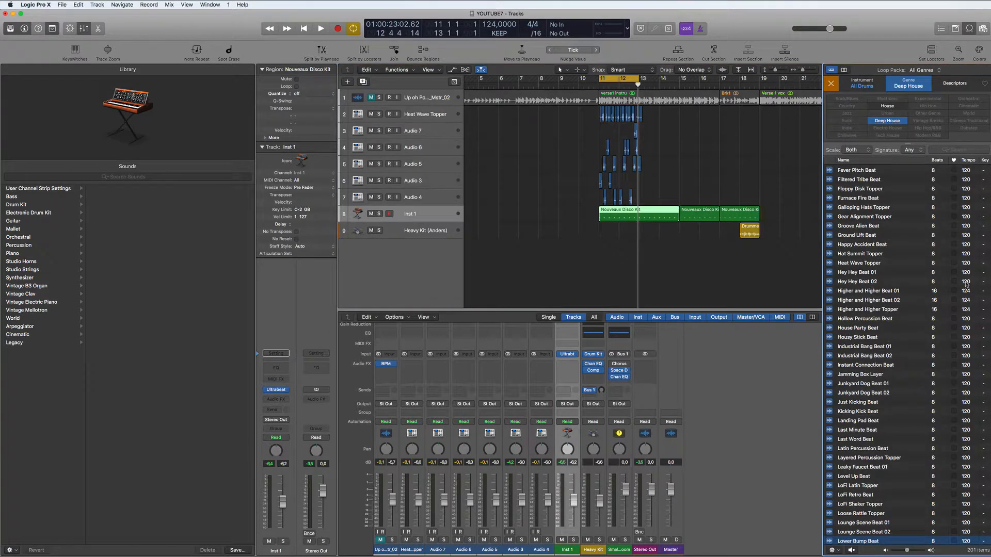
scroll(861, 431, down, 5)
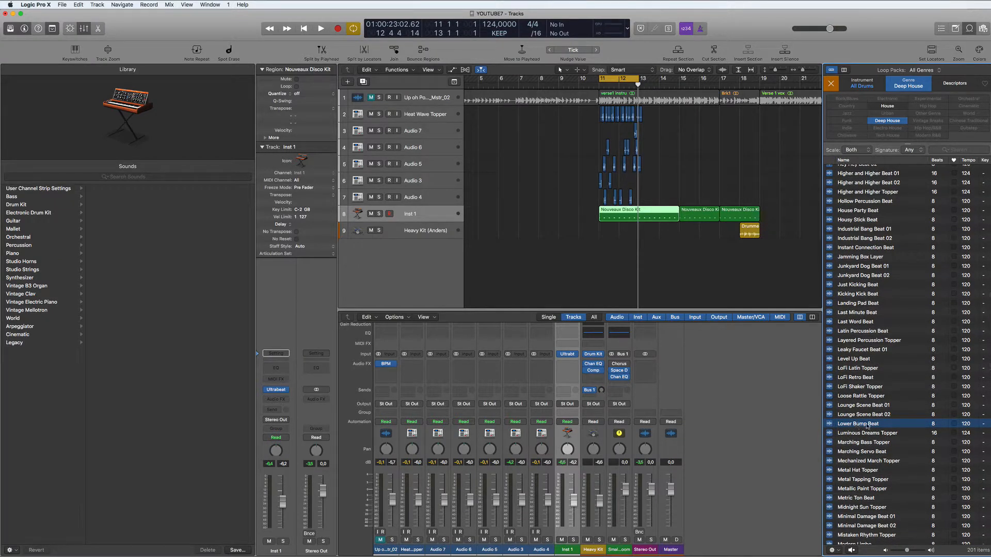
click(850, 551)
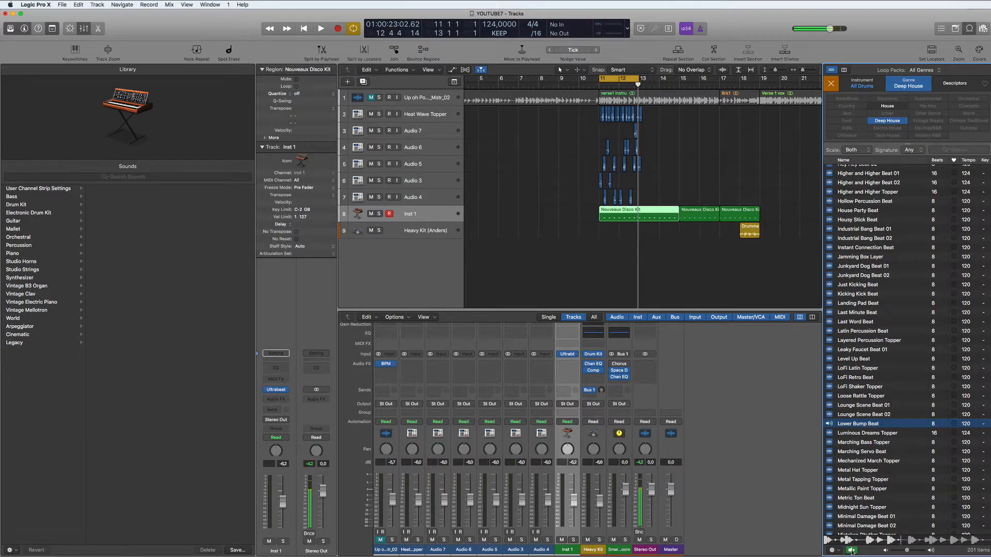
click(666, 250)
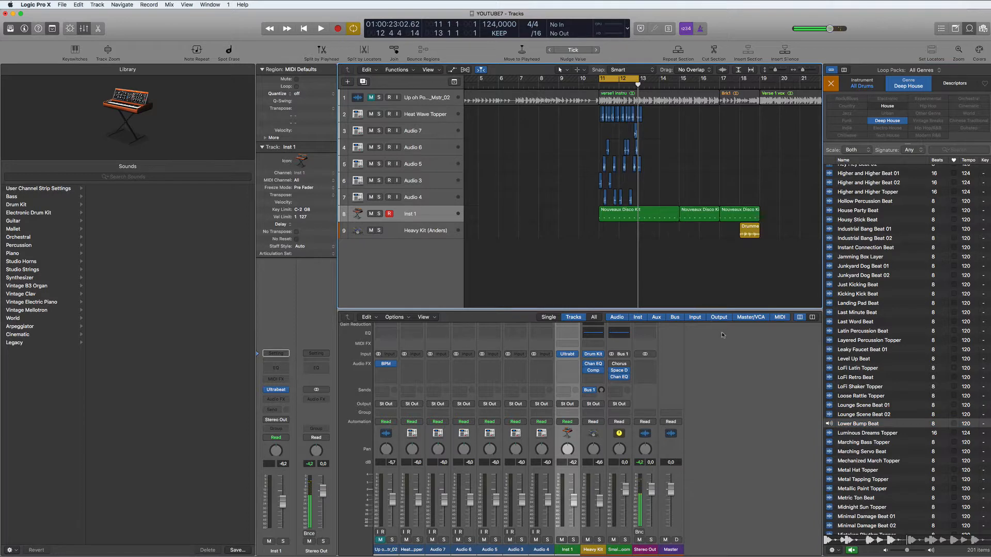
click(855, 550)
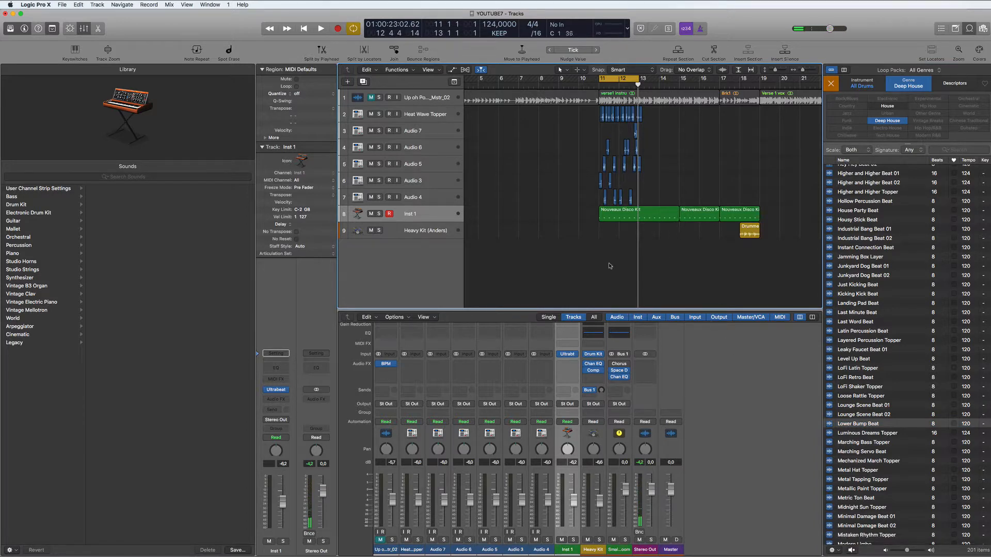
Preview the Lower Bump Beat loop along with project playback, comparing it with the Inst 1 track on and muted, and leave Inst 1 muted
key(space)
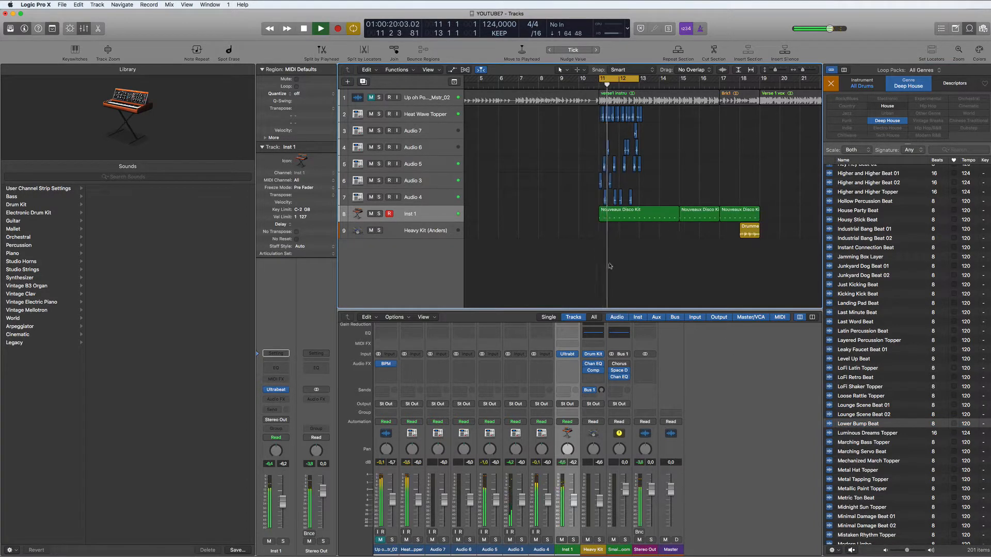
click(852, 550)
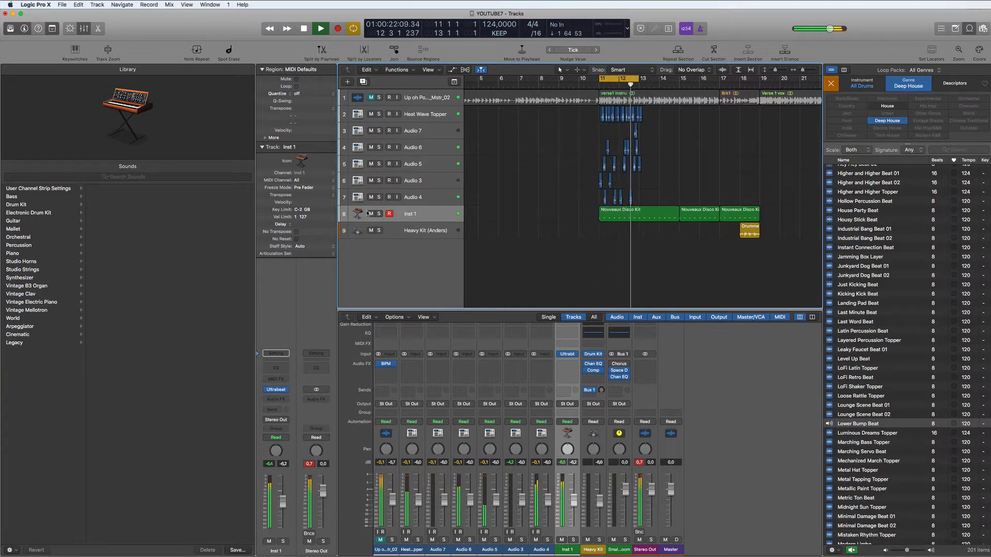
key(ctrl+m)
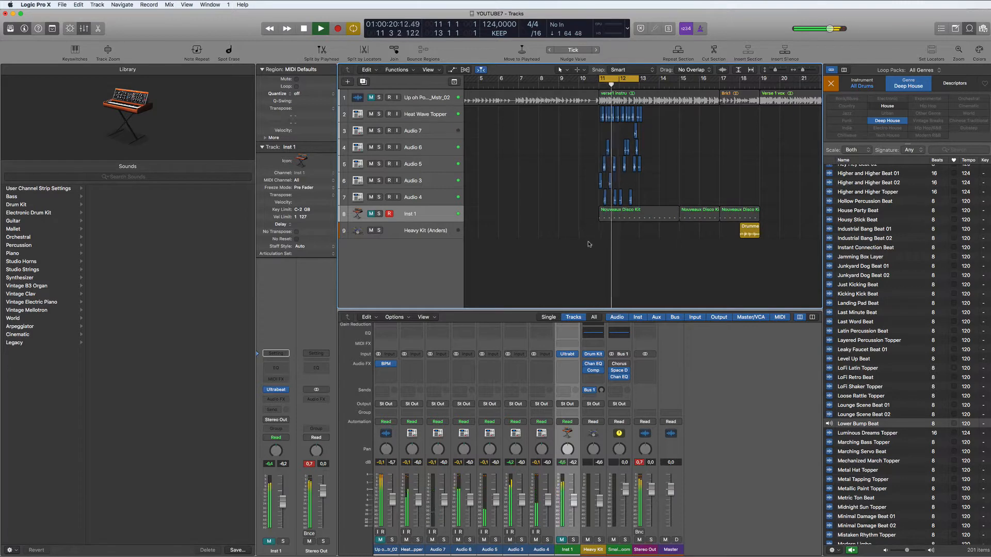
click(374, 216)
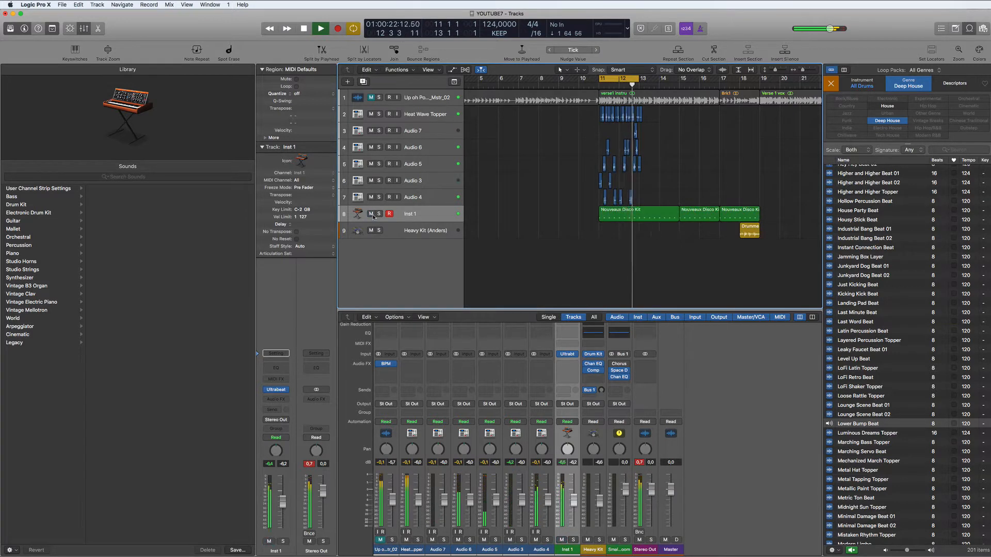
click(371, 214)
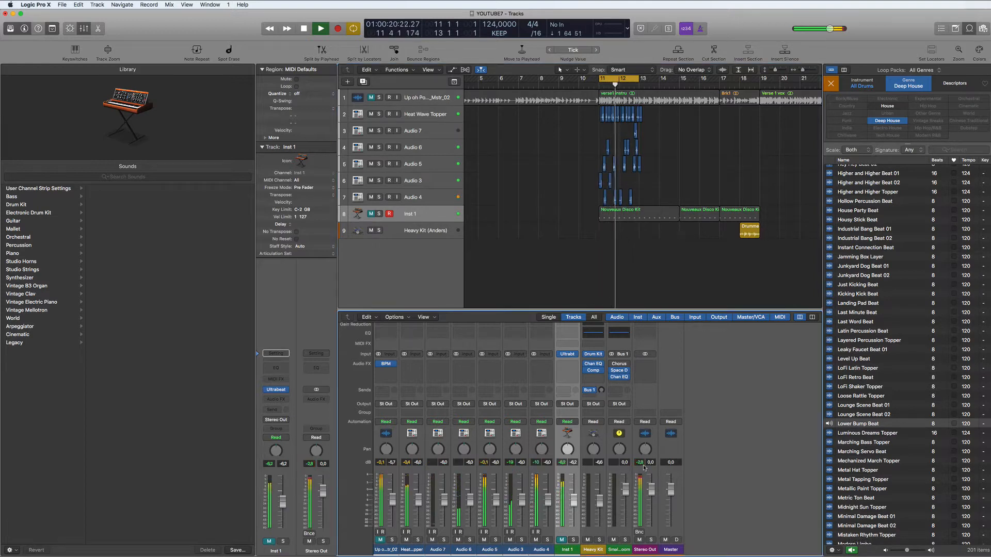
click(852, 550)
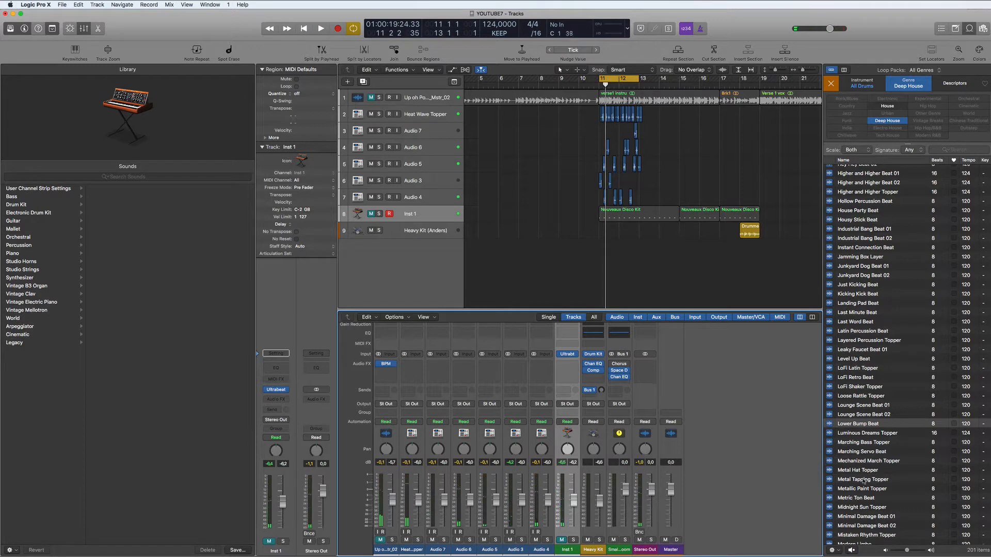
Add the Lower Bump Beat loop at bar 11 on a new track below Heavy Kit
drag(859, 423, 599, 264)
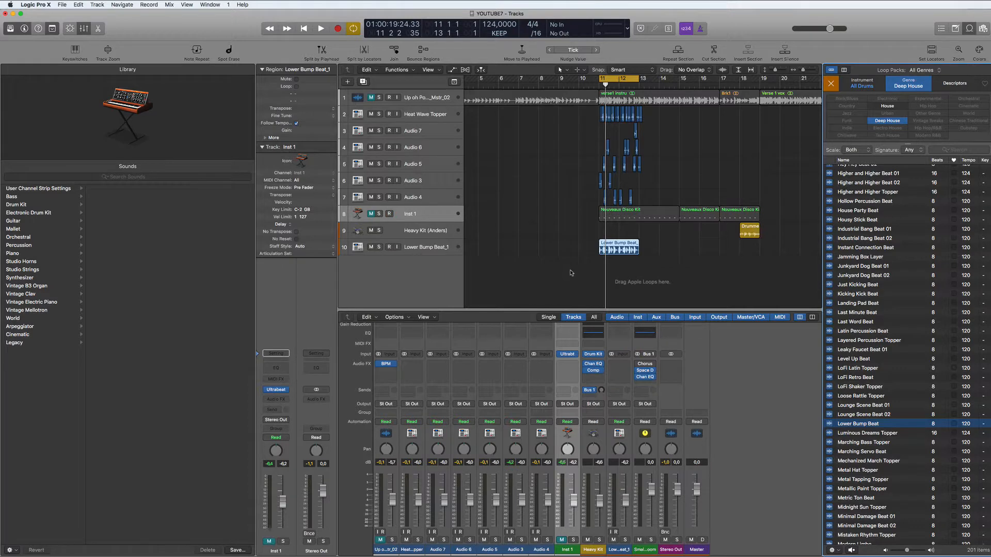
scroll(571, 273, right, 2)
scroll(571, 271, up, 5)
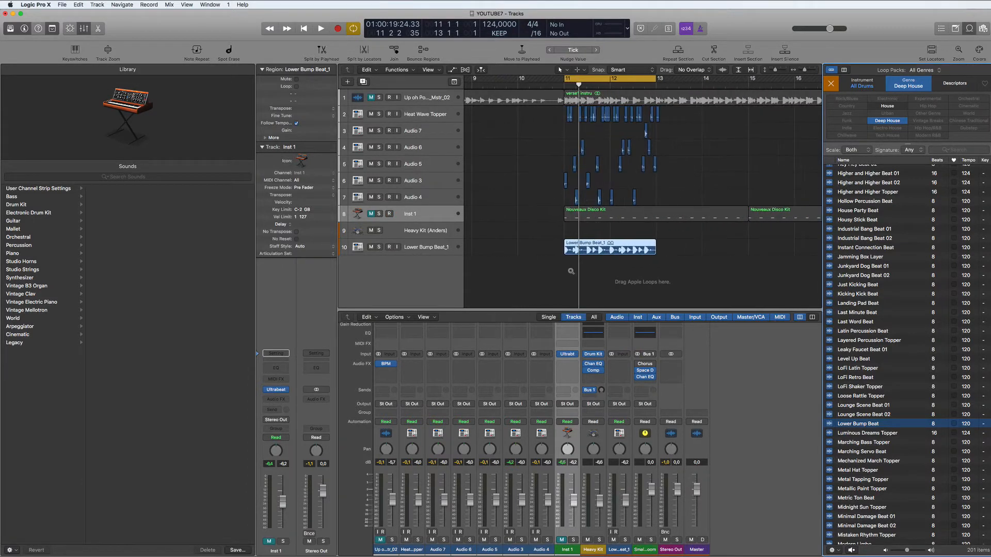
scroll(571, 271, up, 6)
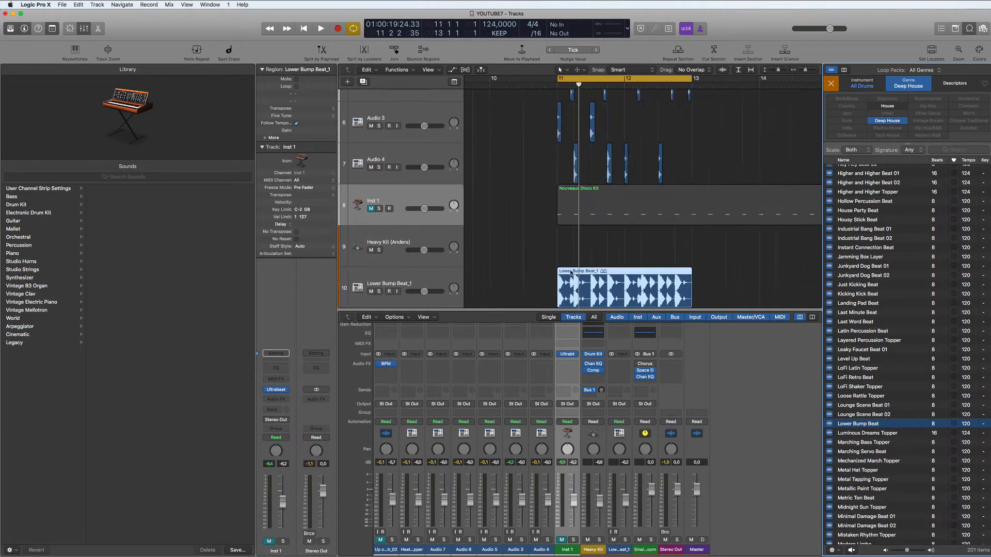
scroll(570, 272, down, 1)
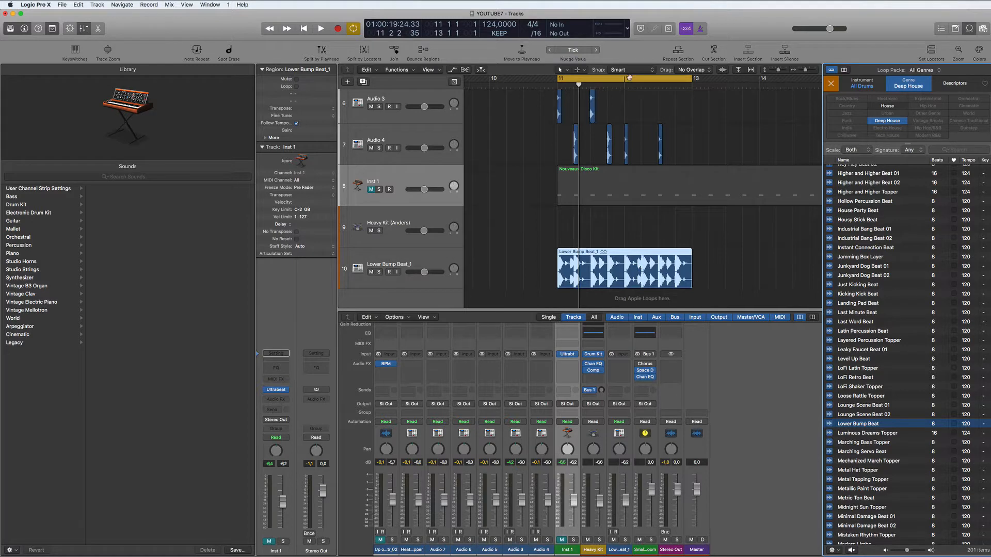
Enable Flex for the Lower Bump Beat_1 track and set its flex mode to Flex Pitch
click(437, 259)
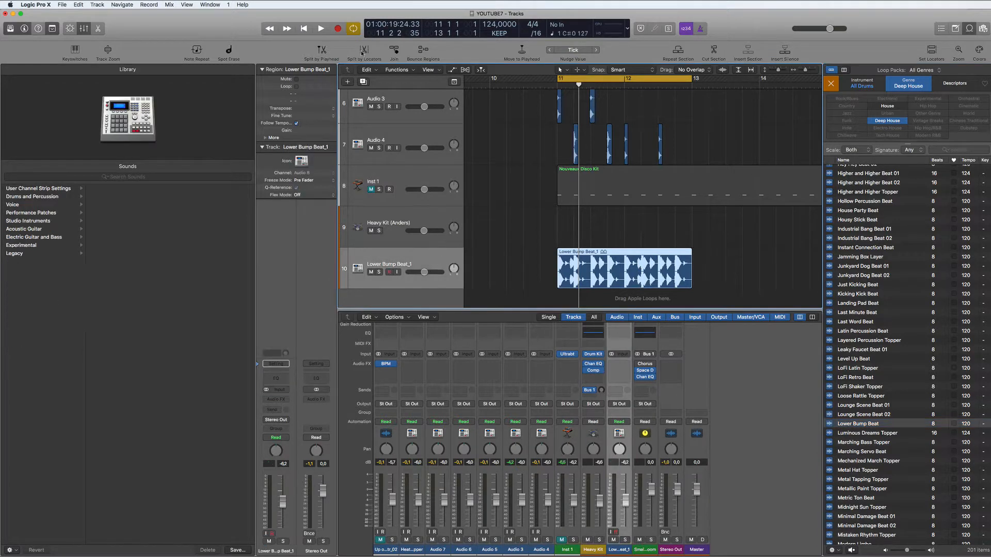
click(465, 70)
scroll(484, 197, down, 2)
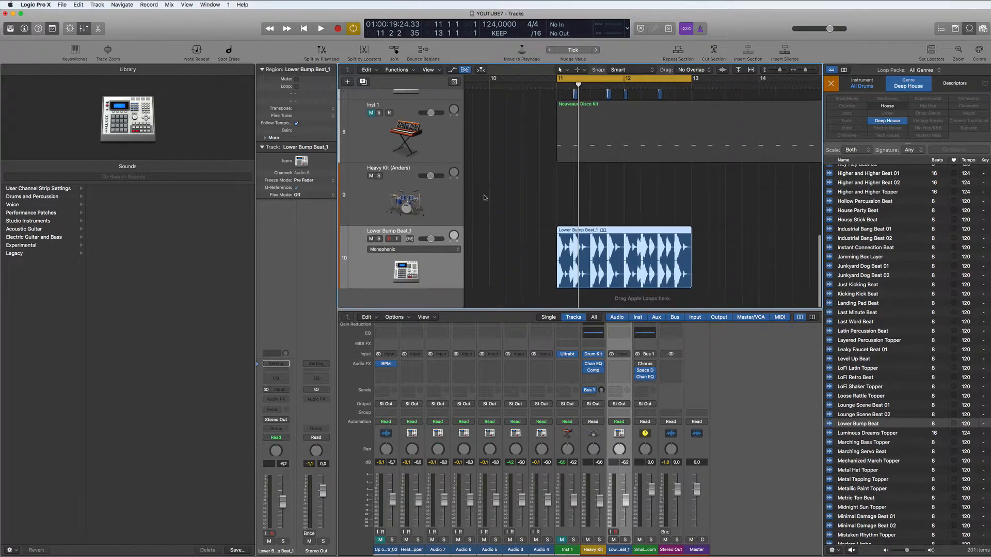
click(461, 251)
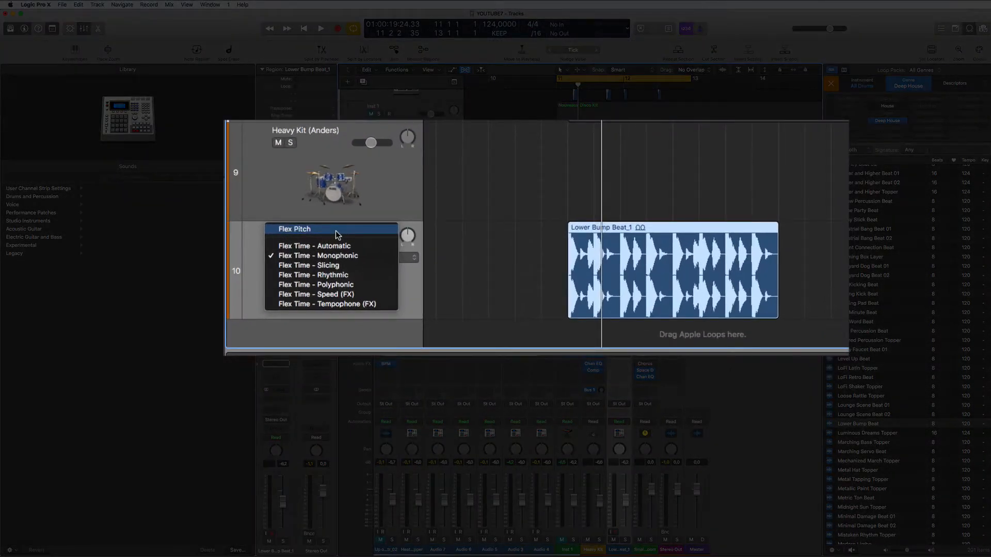
click(338, 231)
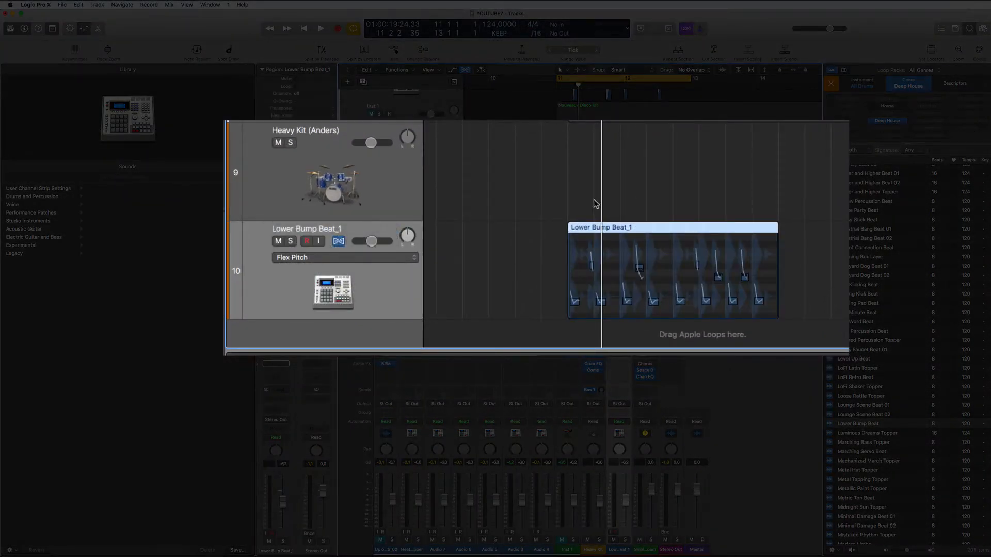
Open the Lower Bump Beat_1 region in the audio track editor and show its Flex Pitch notes
scroll(547, 191, left, 2)
drag(532, 193, 675, 319)
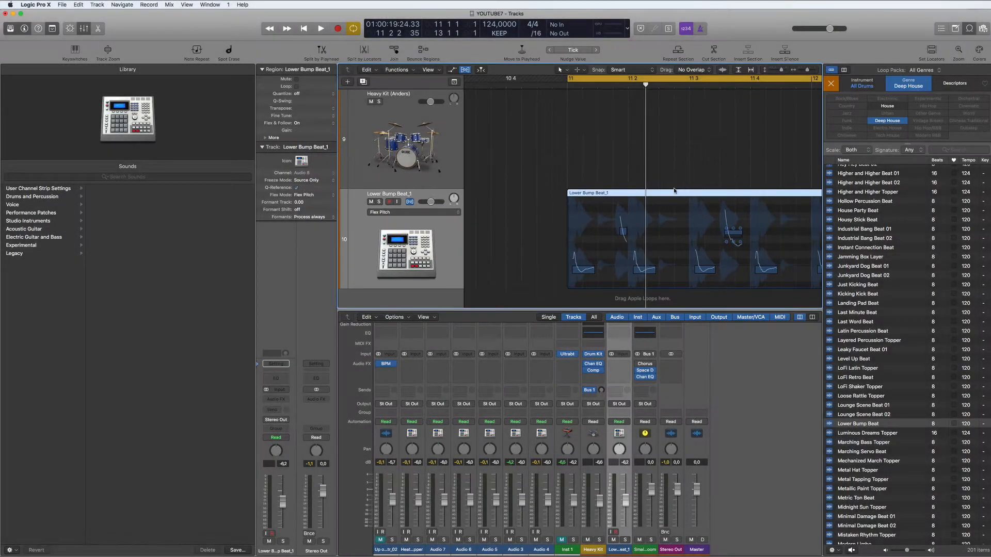
double_click(673, 192)
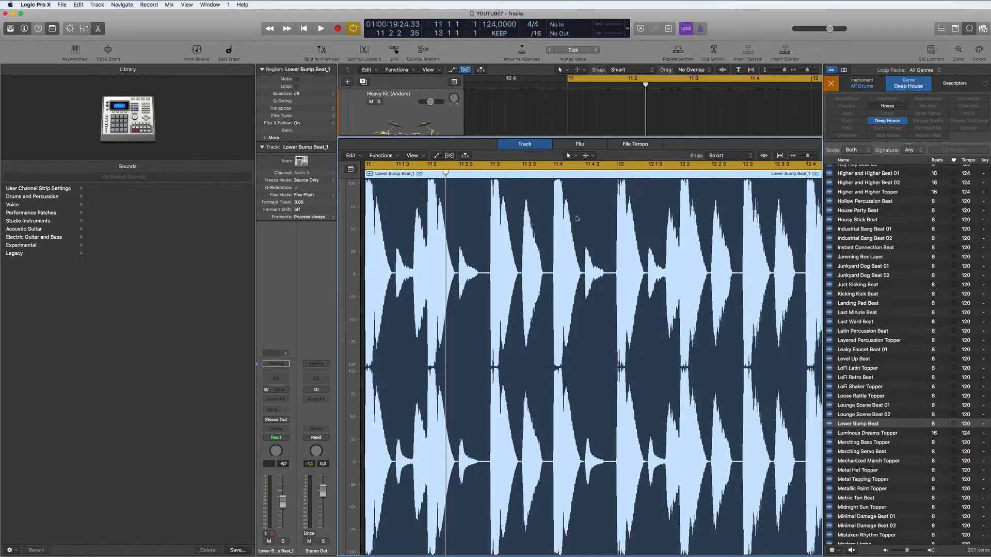
click(448, 156)
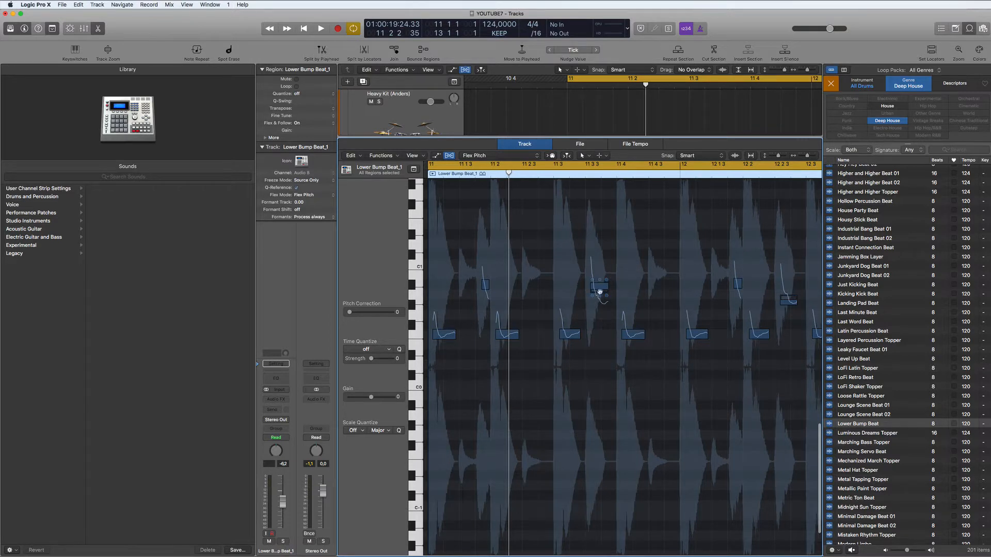
Solo the Lower Bump Beat_1 track and play the loop from bar 11
key(space)
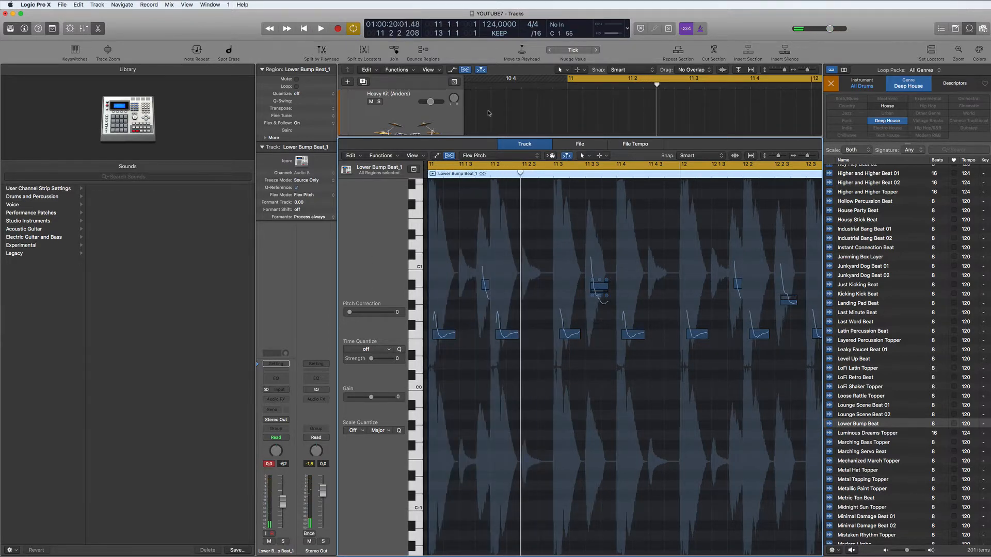
key(s)
key(space)
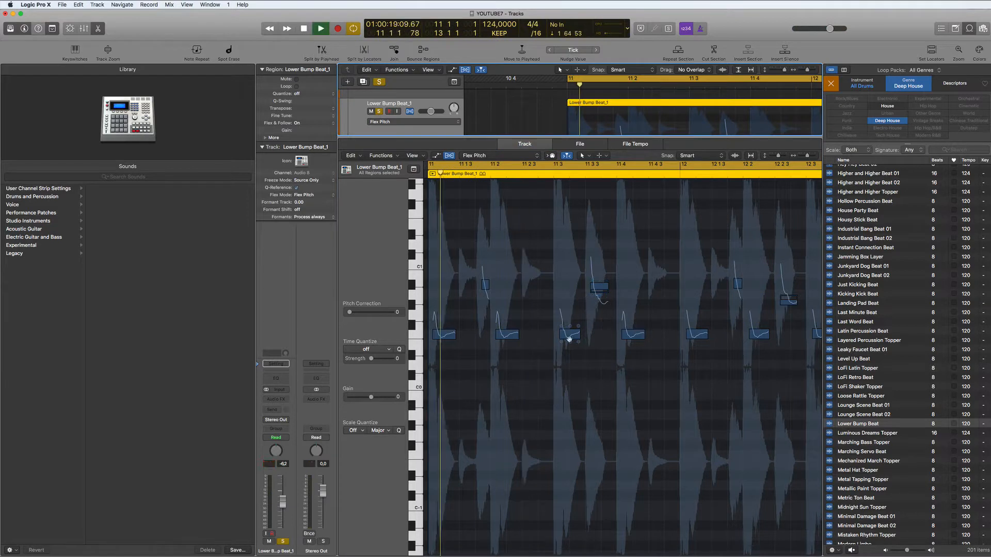
key(space)
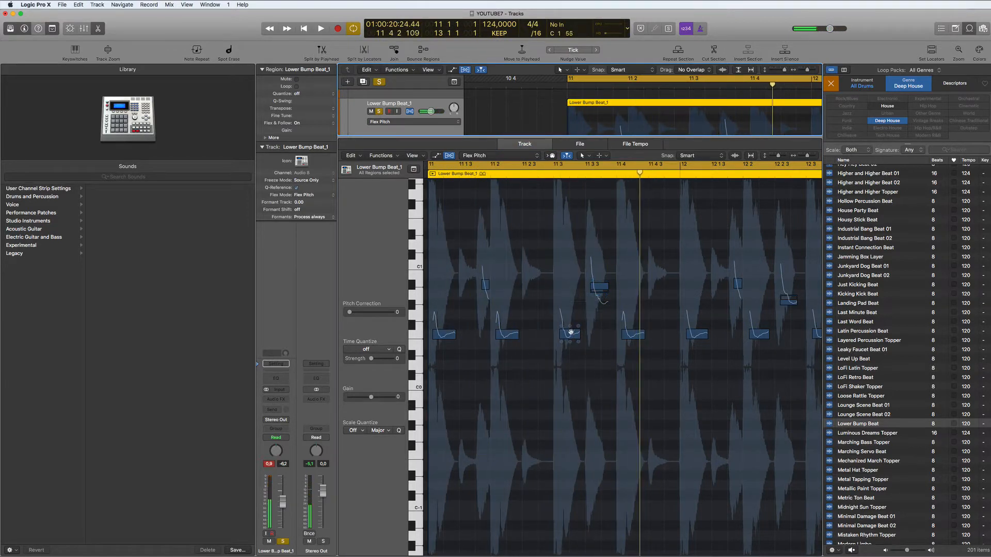
key(space)
Try raising the pitch of the kick notes at 11 3 and at the start of bar 11, playing back the result
drag(571, 331, 571, 272)
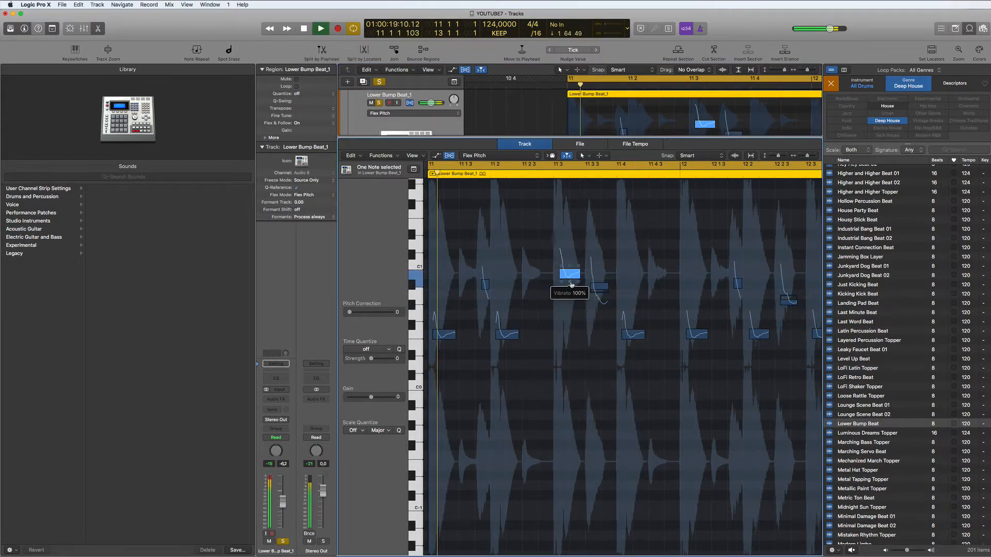
key(space)
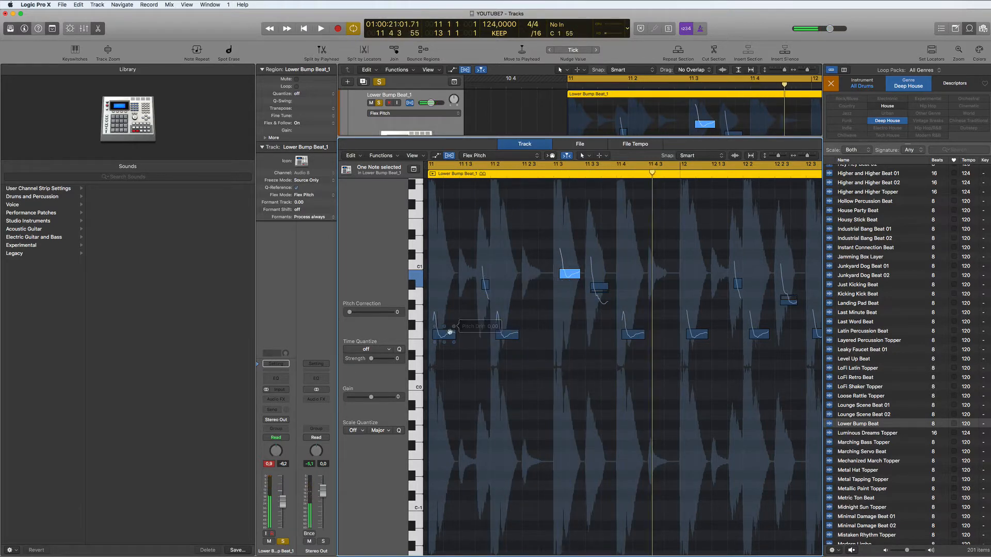
drag(450, 332, 449, 223)
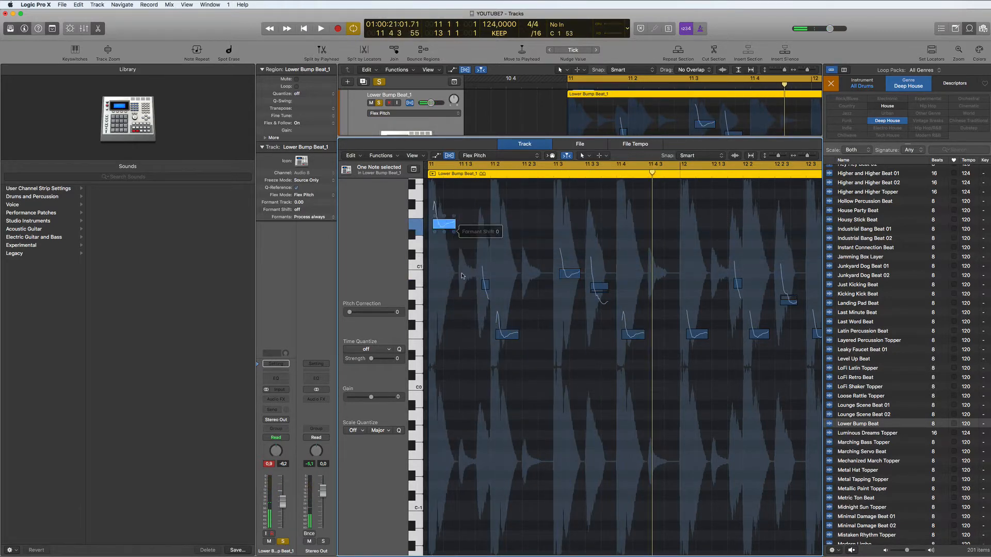
key(space)
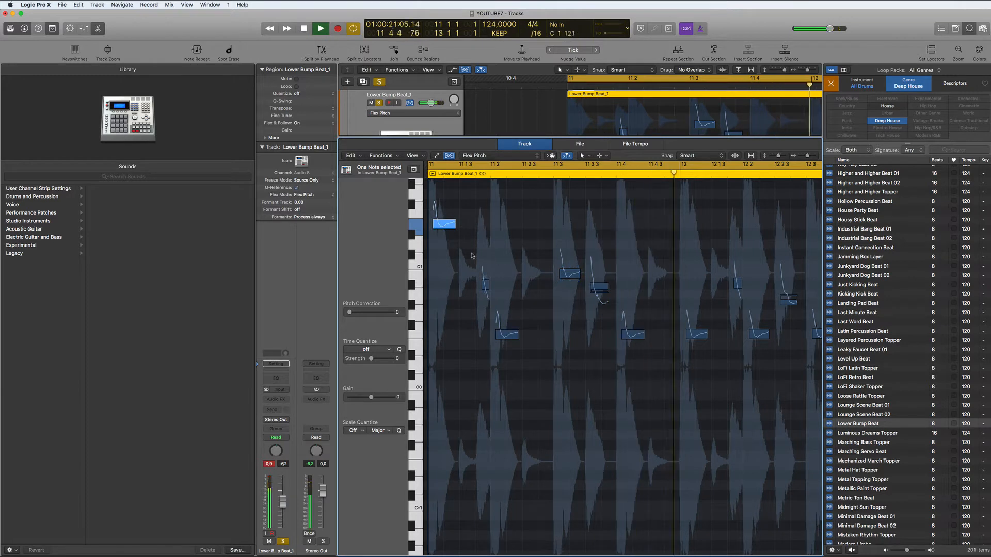
key(space)
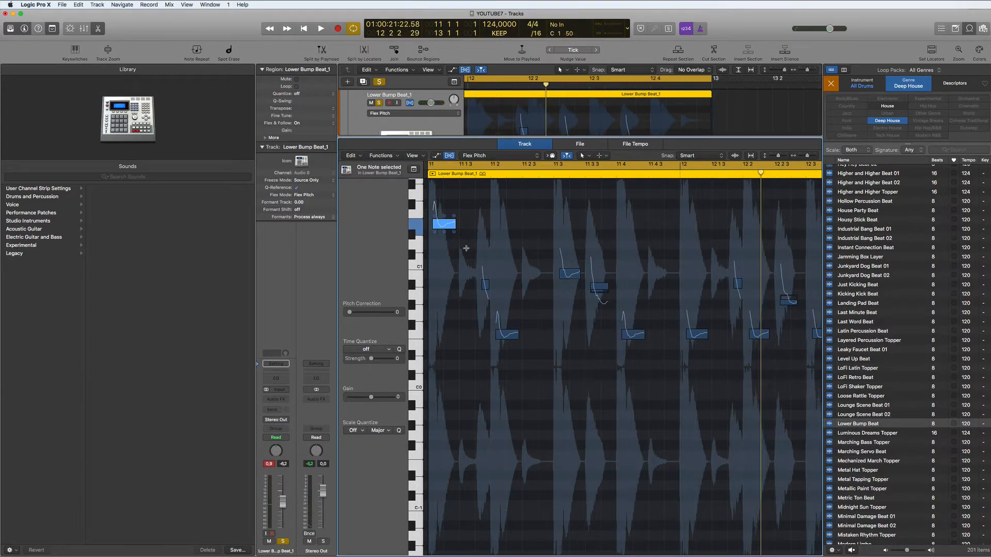
Undo both pitch changes to the kick notes
key(super+z)
key(super+z)
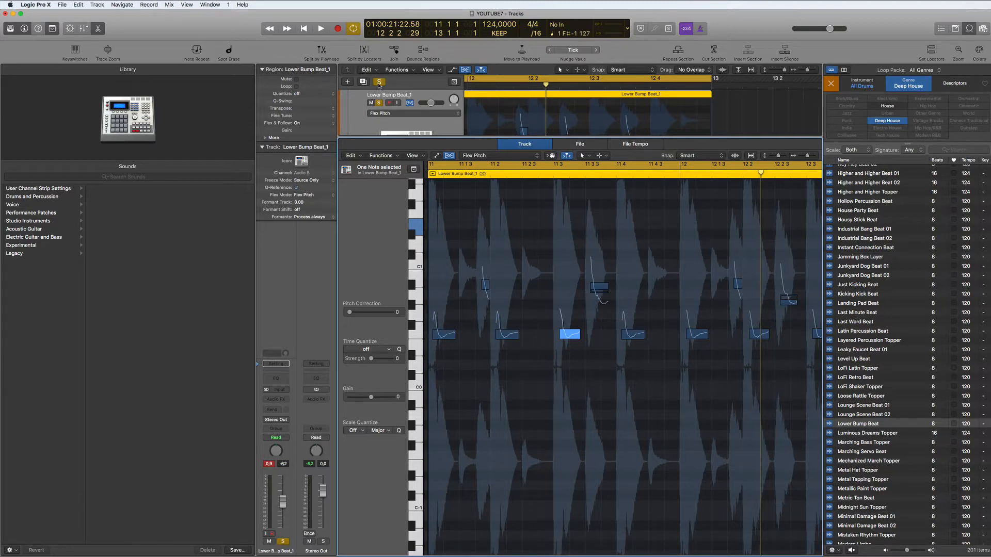
Close the audio editor and bring the start of the Lower Bump Beat_1 region at bar 11 into view in the arrangement
click(99, 30)
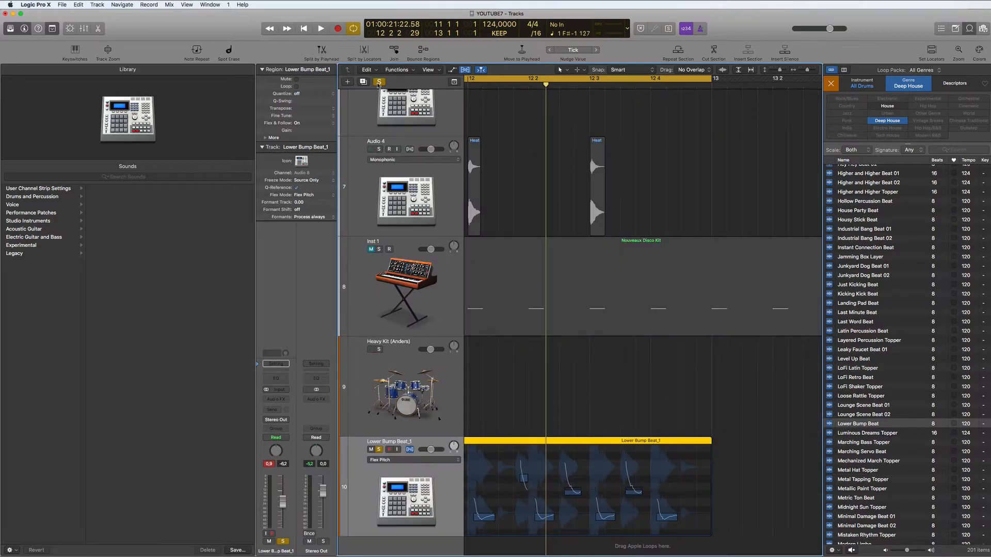
scroll(596, 351, left, 10)
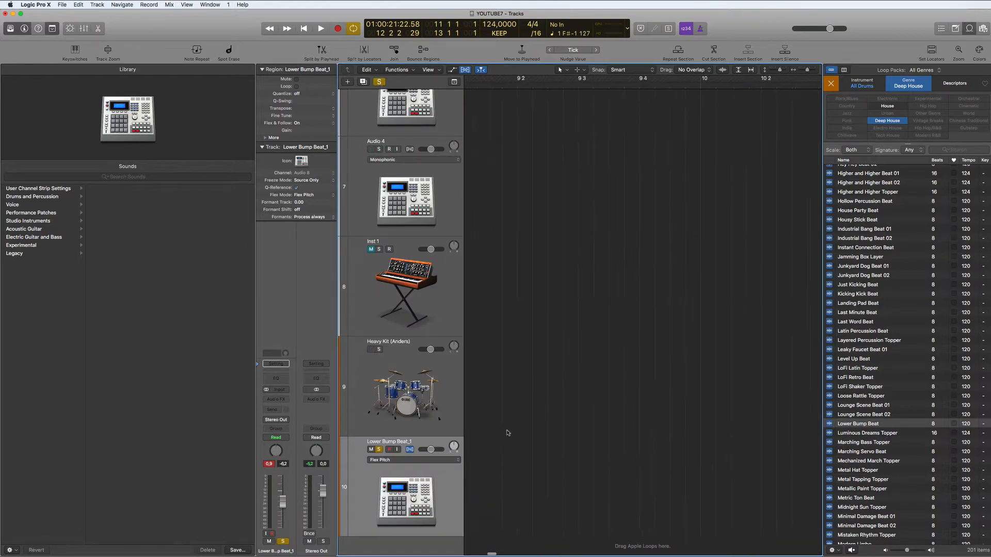
scroll(506, 429, right, 5)
scroll(508, 433, right, 3)
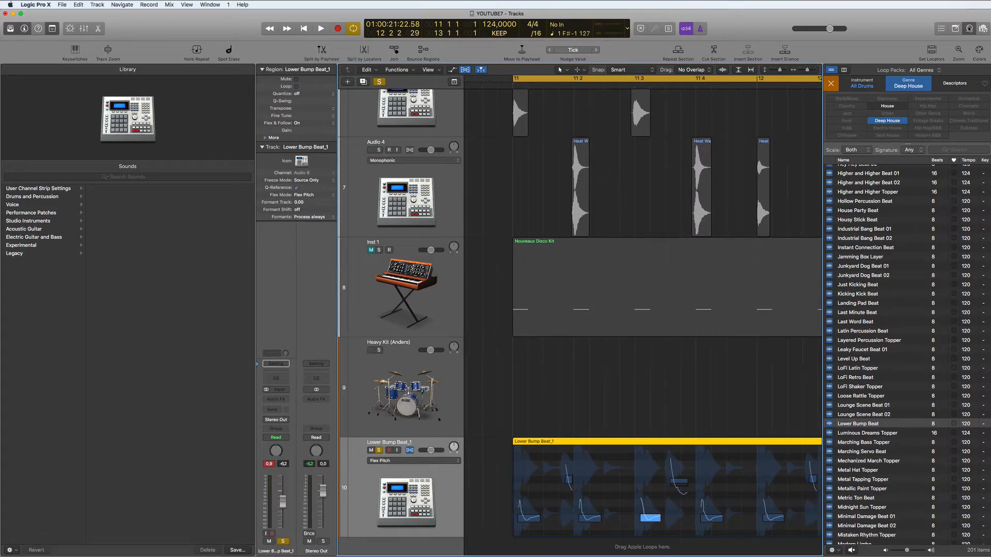
Close the loop browser and set the flex mode of the Lower Bump Beat_1 track to Flex Time - Slicing
key(o)
scroll(583, 324, right, 3)
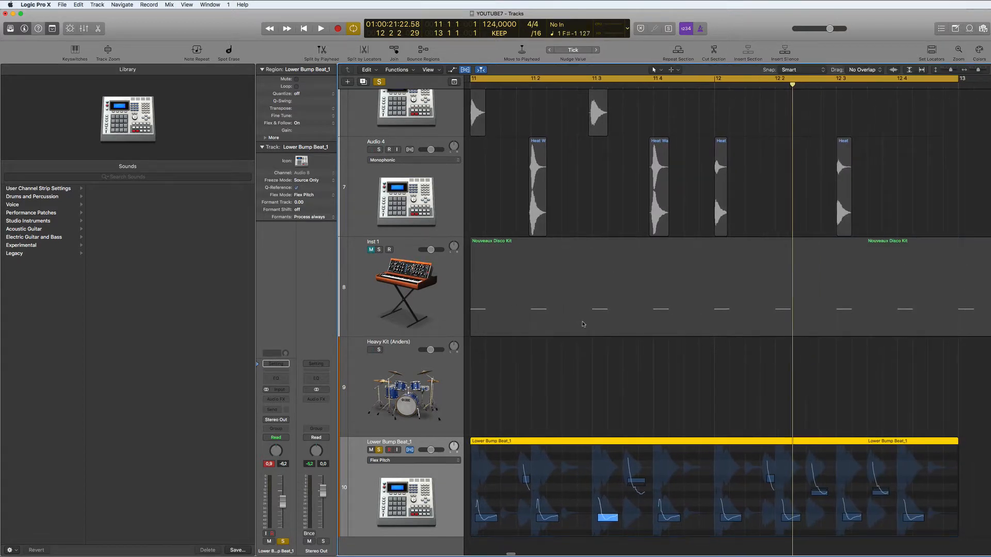
click(444, 461)
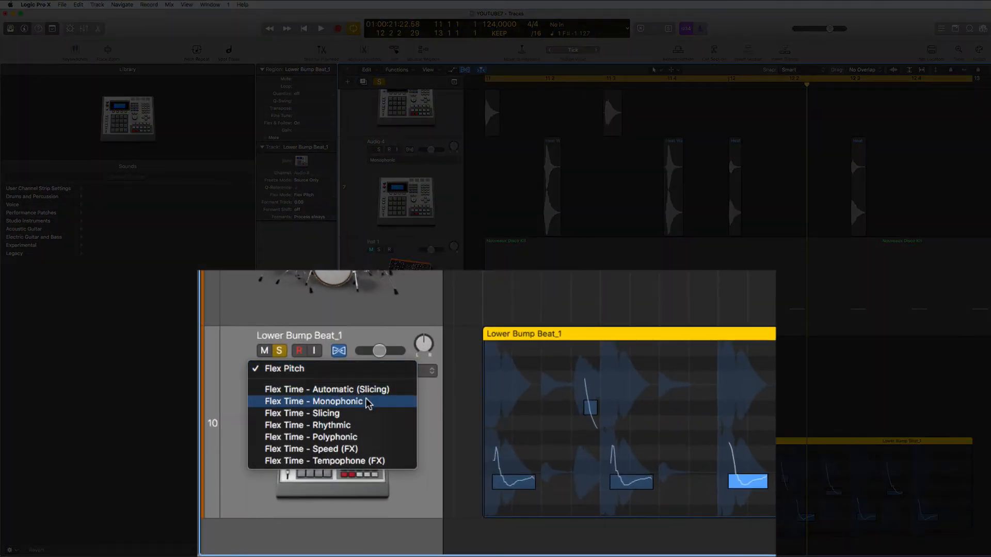
click(342, 413)
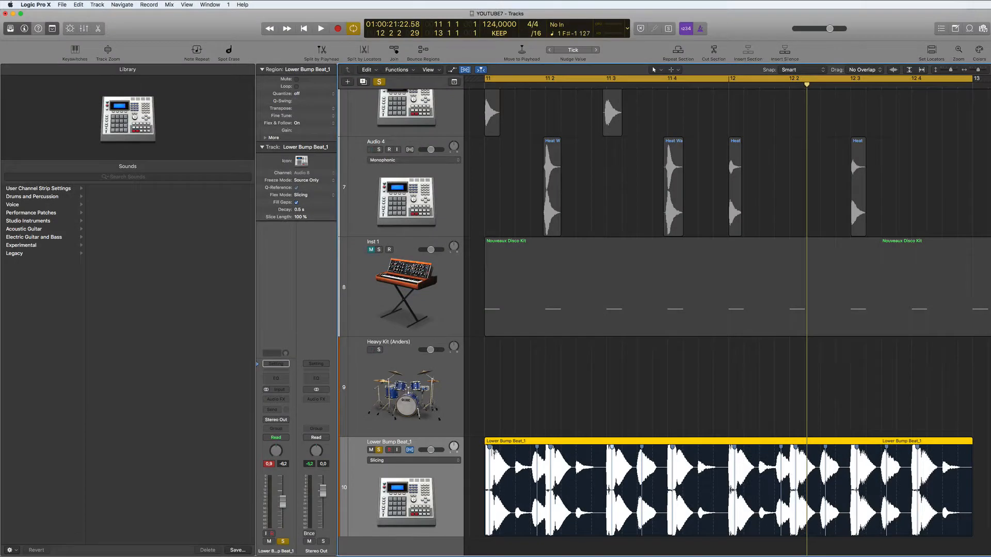
Undo the accidental flex edit at bar 11 and open the Lower Bump Beat_1 region in the audio file editor
mouse_move(490, 449)
mouse_down()
mouse_move(519, 449)
mouse_move(491, 443)
mouse_up()
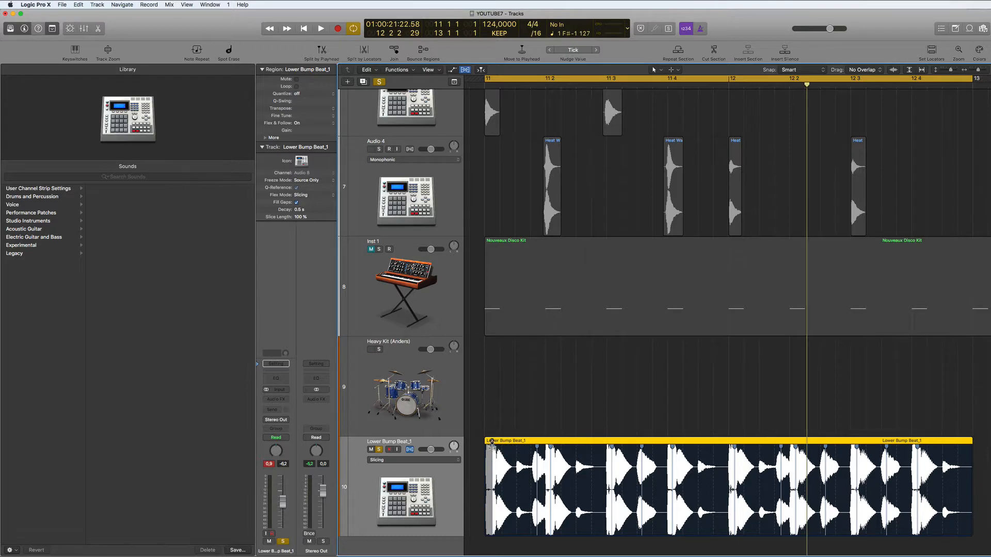
key(super+z)
double_click(527, 441)
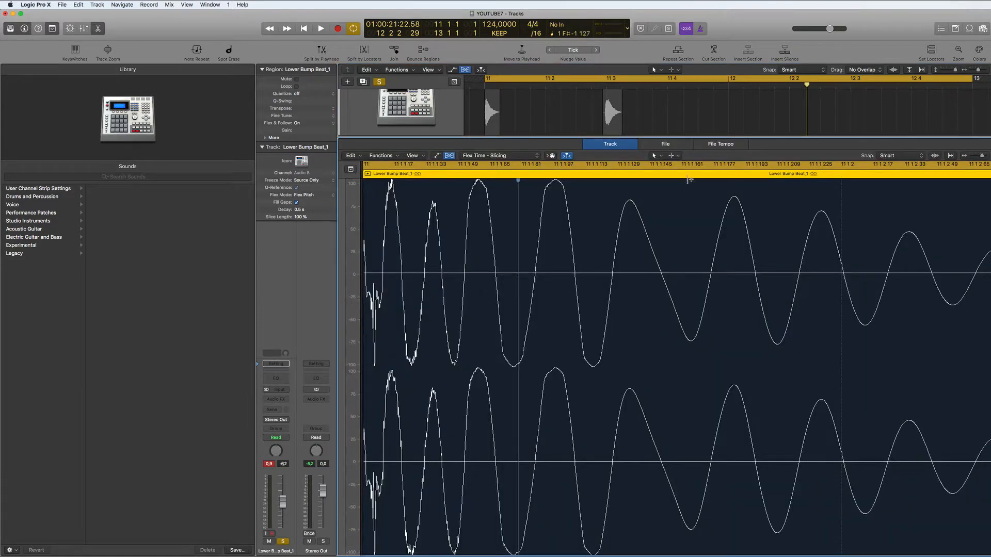
click(664, 144)
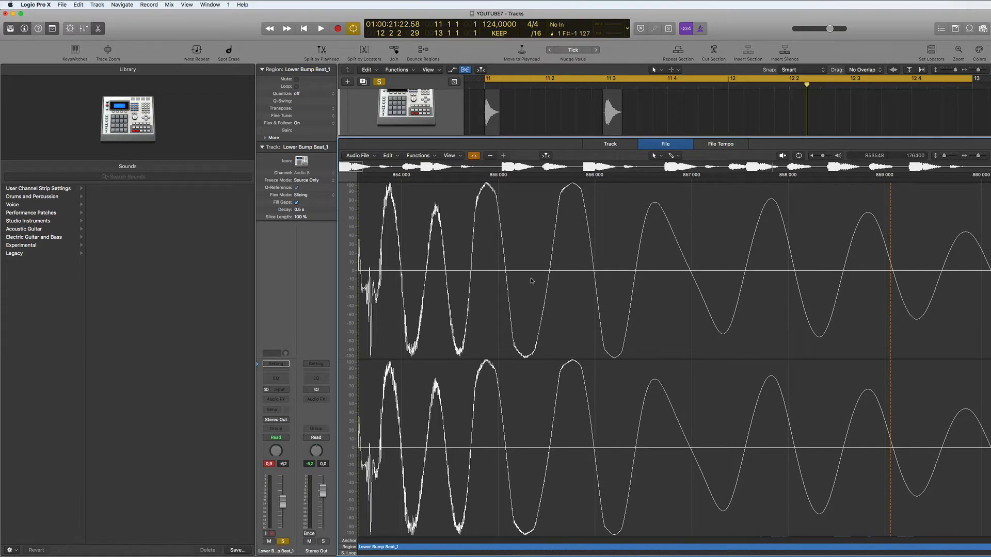
key(super+Left)
key(super+Left)
key(super+Left)
key(super+Left)
key(super+Left)
key(super+Left)
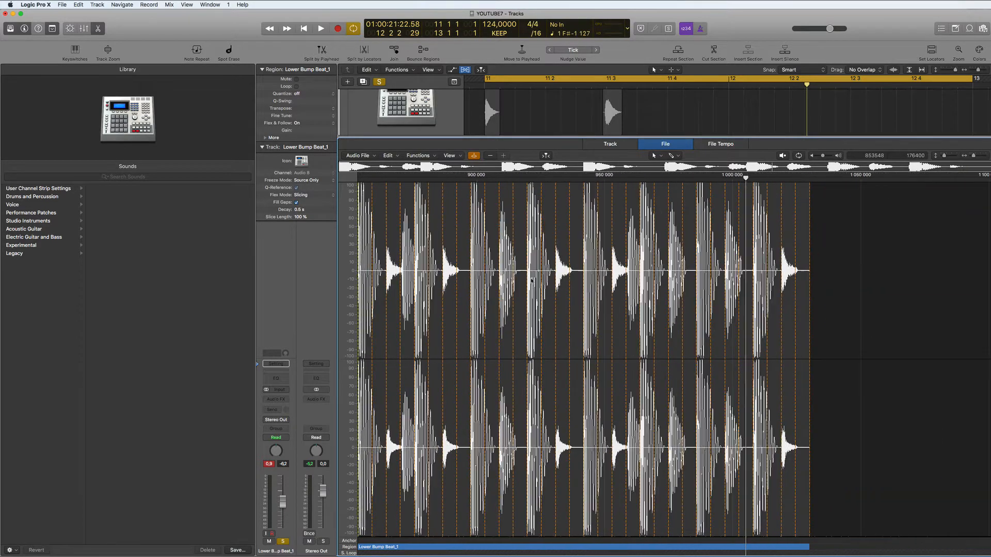
key(super+Right)
key(super+Right)
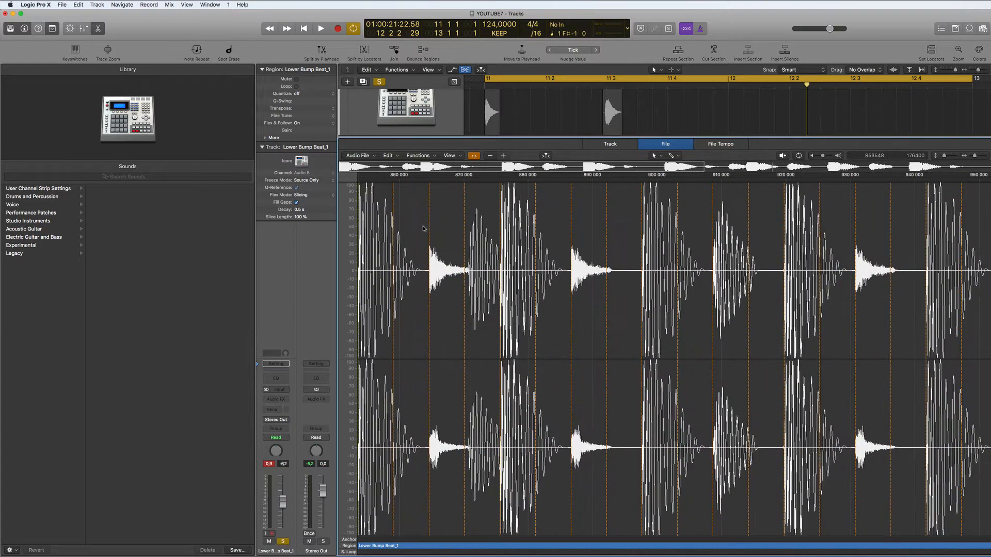
Move the transient markers that cut off the first hits of the loop to the end of each hit's decay
drag(394, 207, 422, 210)
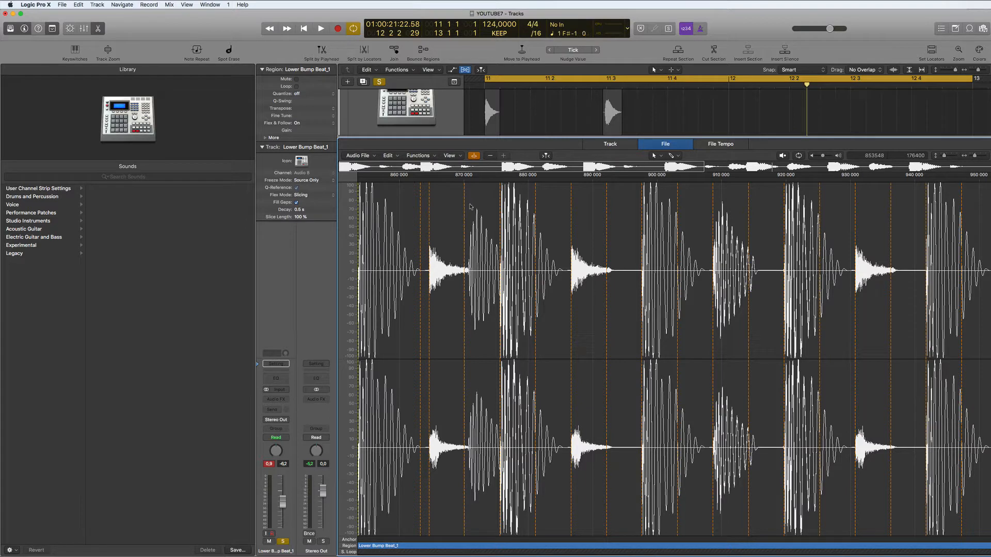
drag(464, 208, 468, 208)
drag(536, 202, 563, 204)
drag(607, 245, 613, 244)
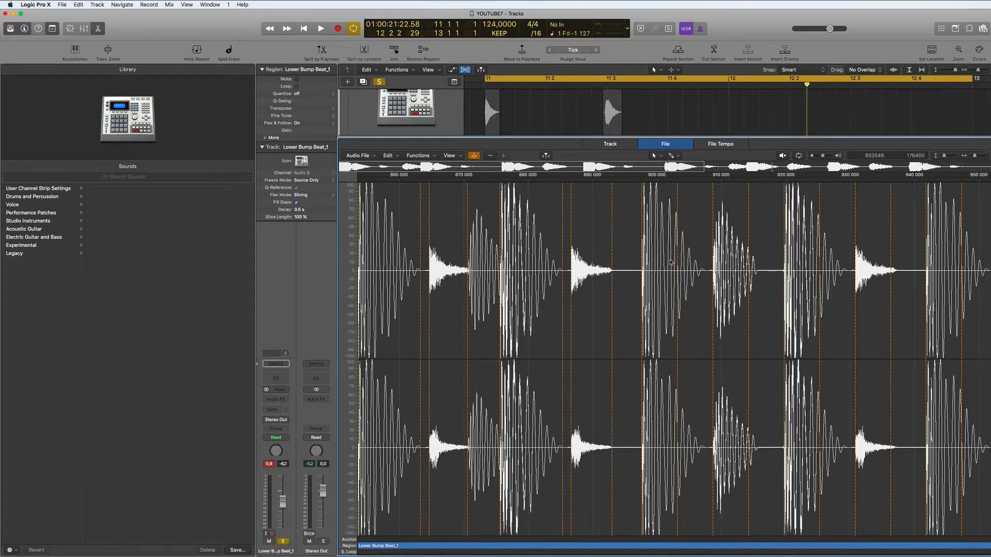
drag(676, 261, 759, 276)
Move the misplaced transient markers between about 920 000 and 960 000 to the ends of their hits, and close the audio editor
scroll(808, 284, right, 5)
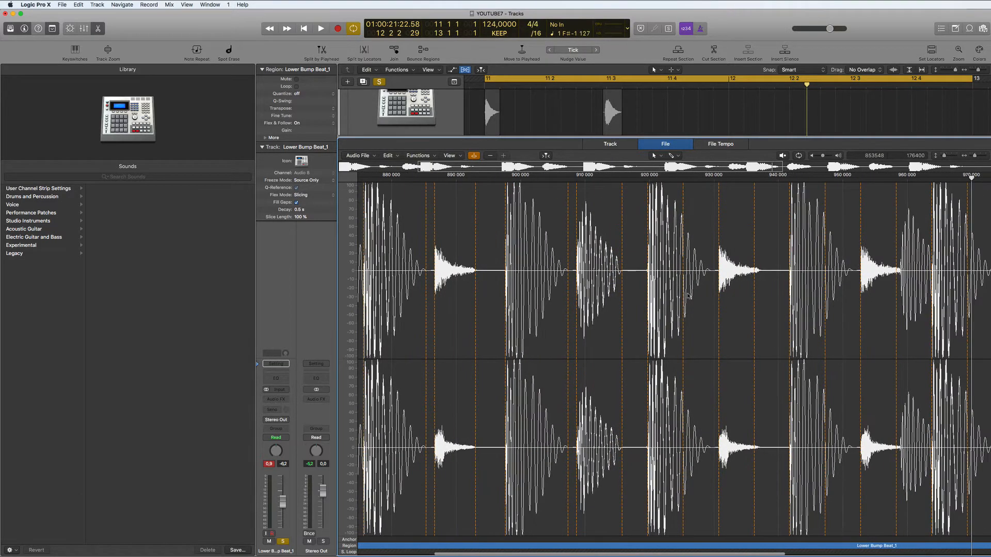
drag(683, 299, 759, 298)
scroll(760, 319, right, 3)
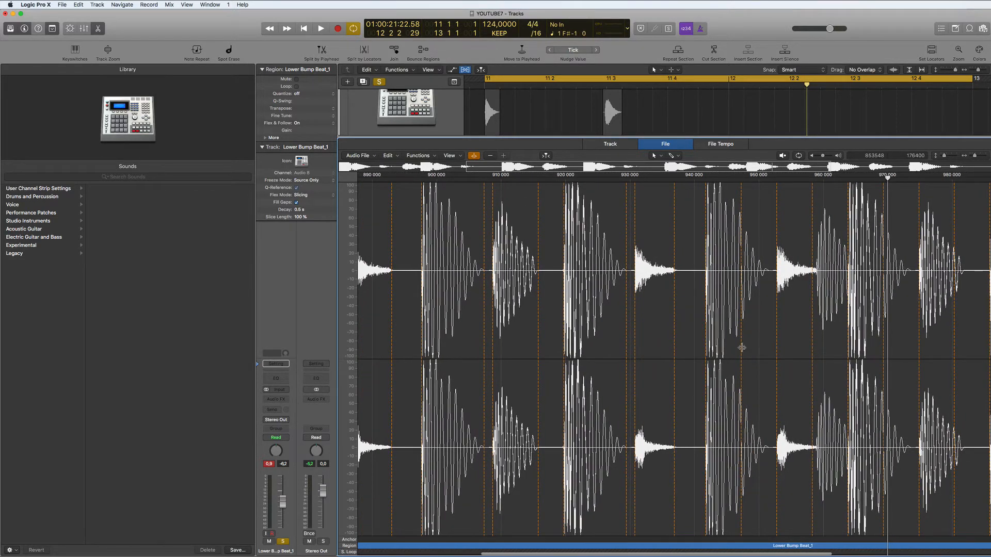
drag(741, 348, 765, 346)
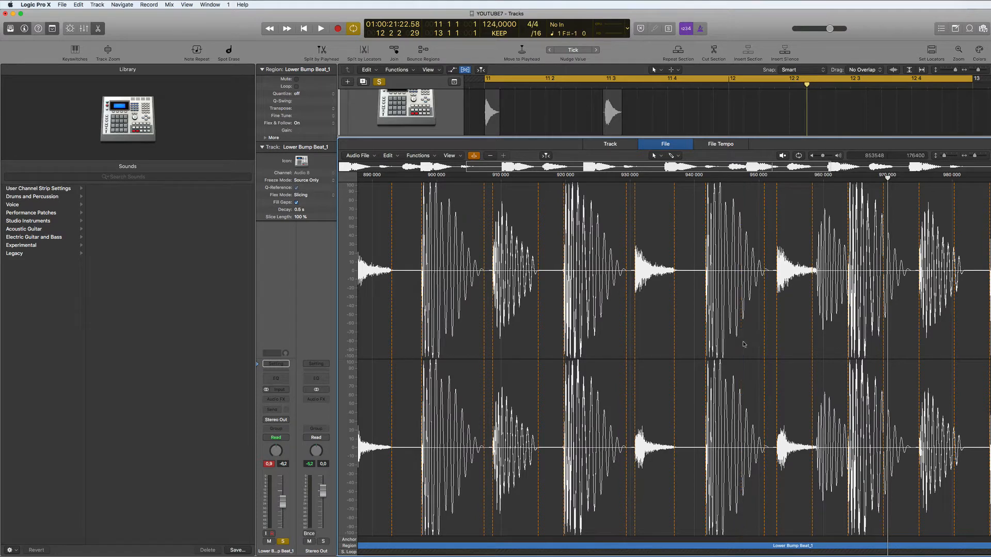
scroll(743, 344, right, 2)
scroll(743, 344, right, 3)
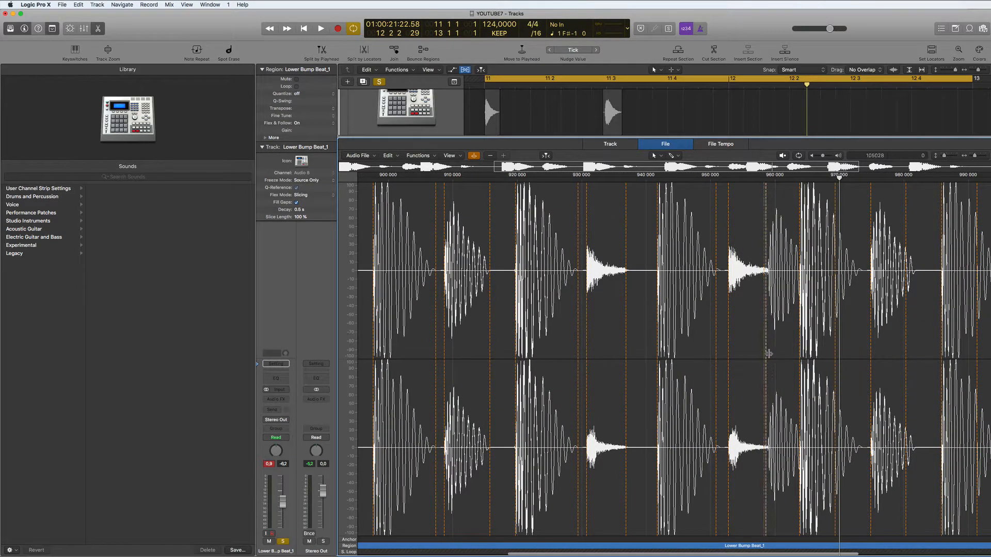
scroll(741, 353, right, 5)
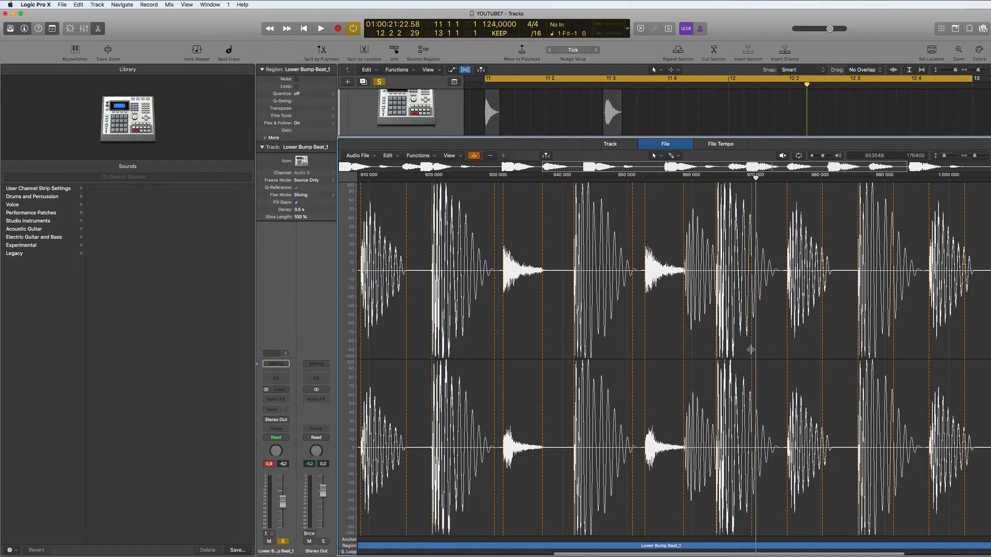
key(e)
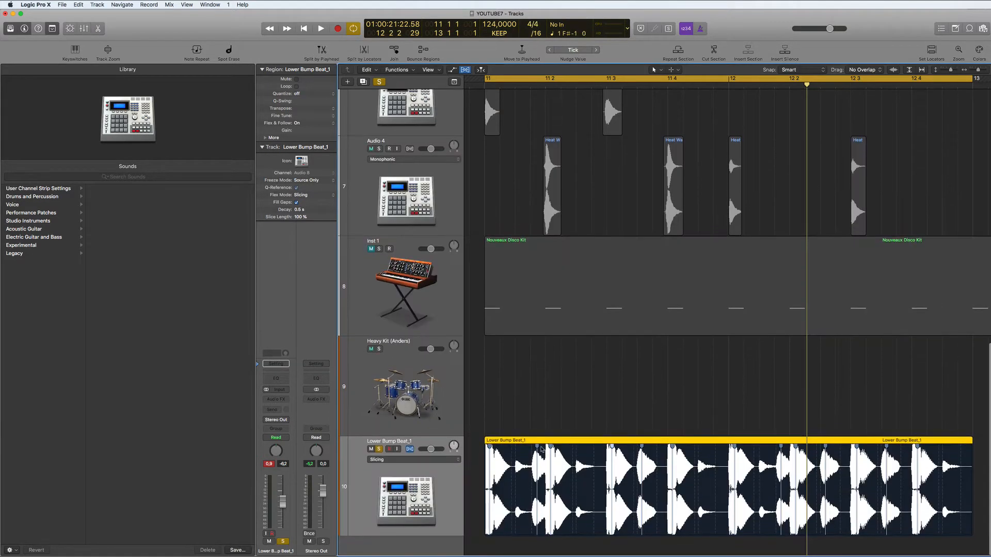
Slice the Lower Bump Beat_1 region at its transient markers and inspect the resulting slices
right_click(539, 443)
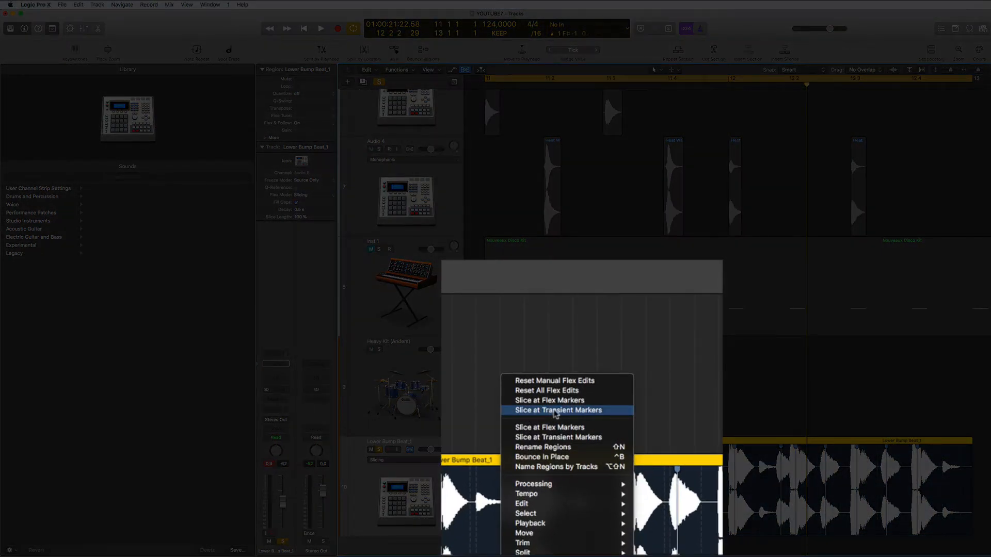
click(556, 411)
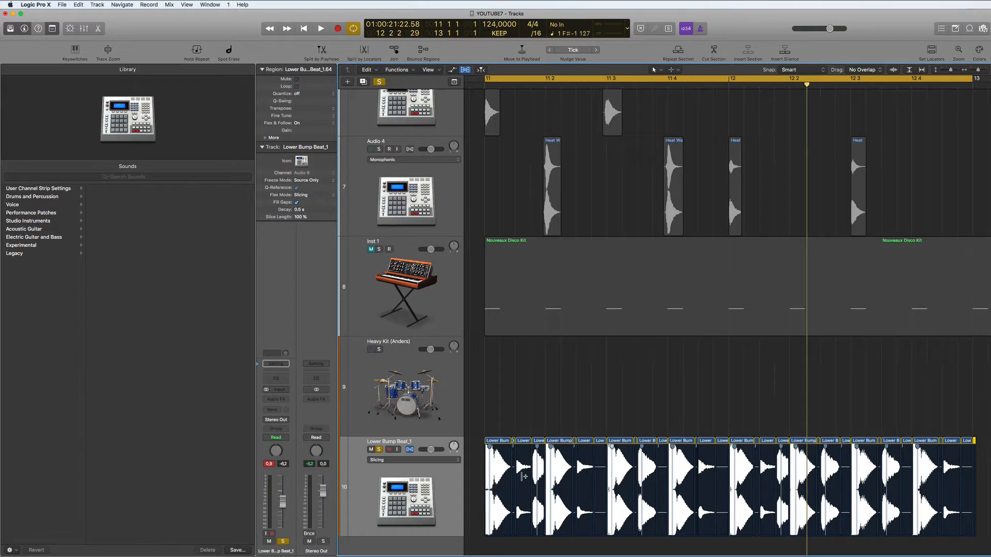
scroll(578, 410, up, 1)
ctrl+alt+click(577, 409)
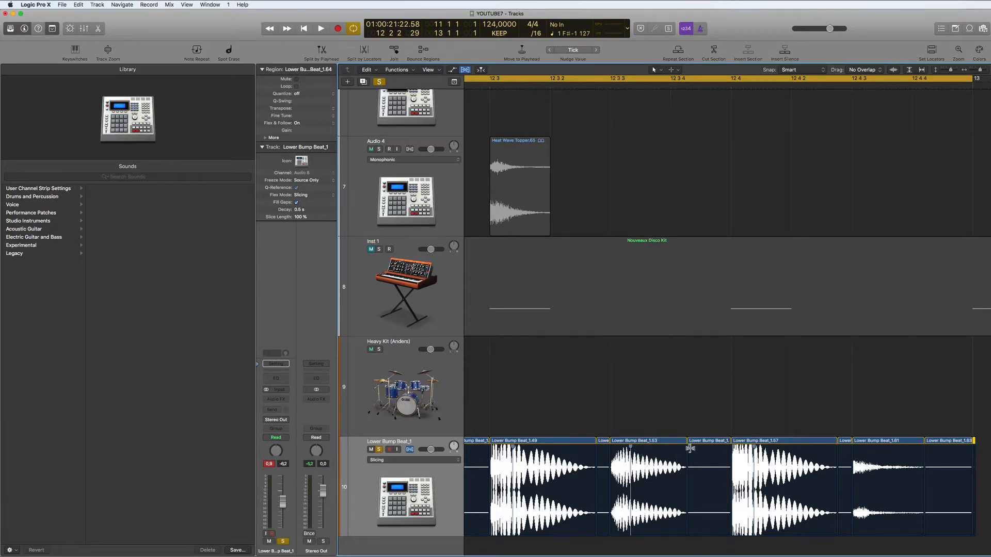
ctrl+alt+click(701, 406)
scroll(702, 407, down, 6)
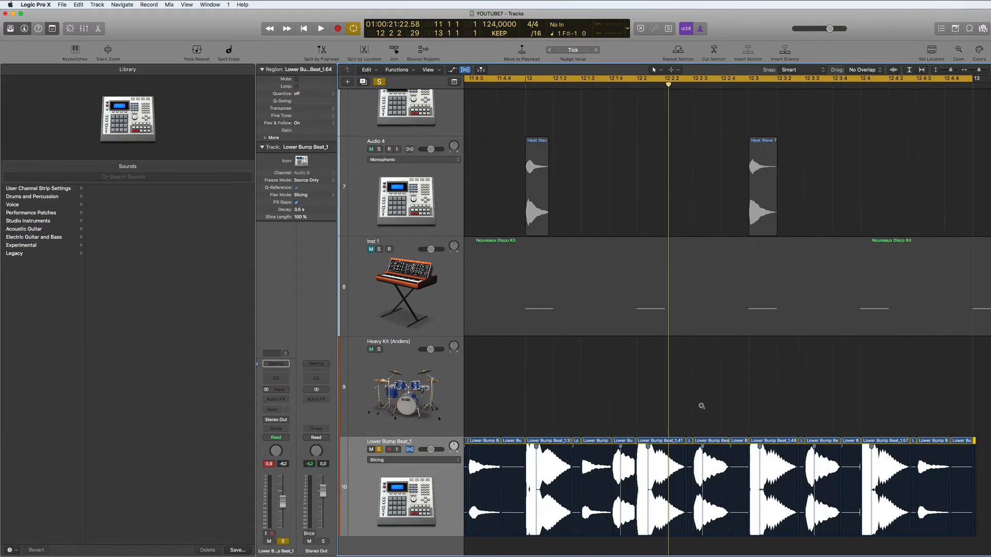
scroll(702, 406, up, 2)
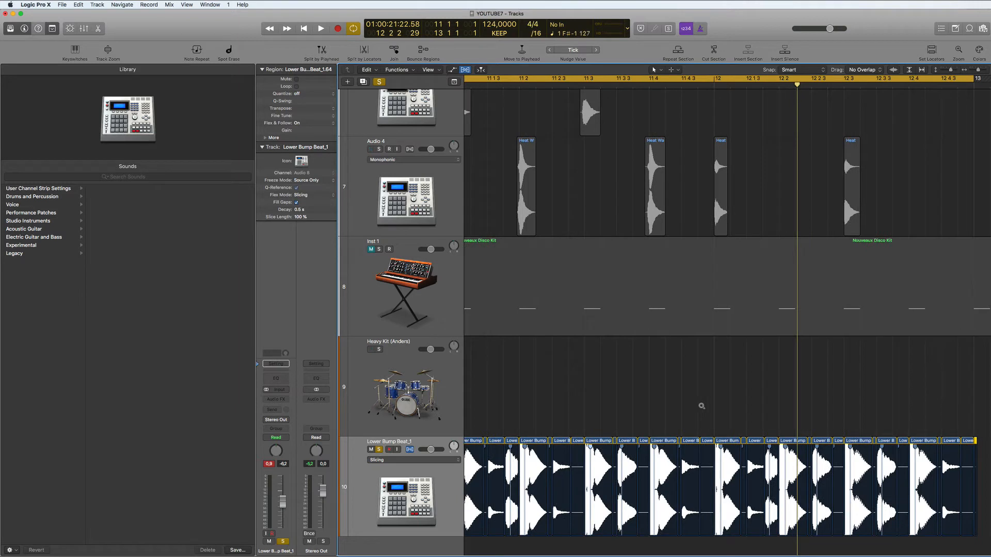
scroll(701, 406, left, 5)
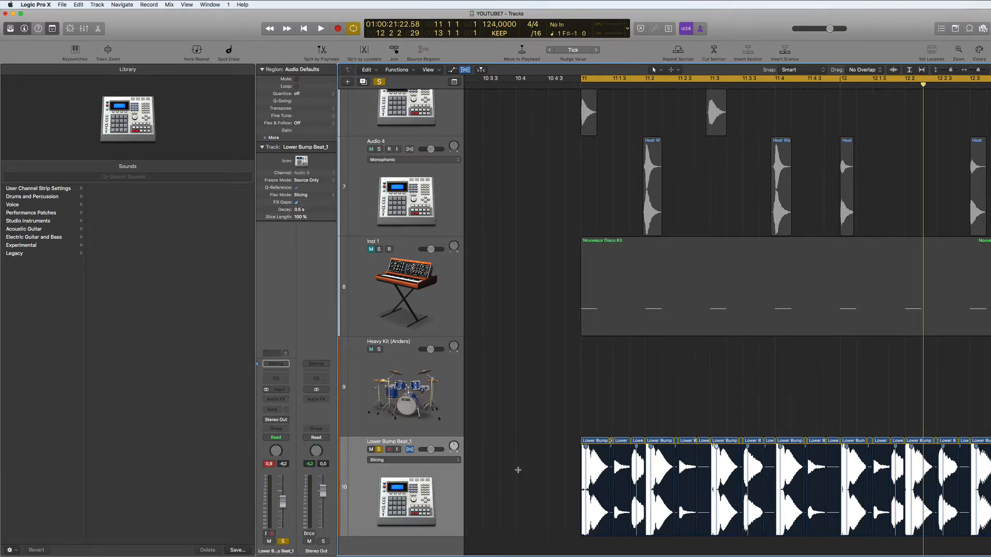
Create 4 new audio tracks below the Lower Bump Beat_1 track
scroll(519, 470, down, 8)
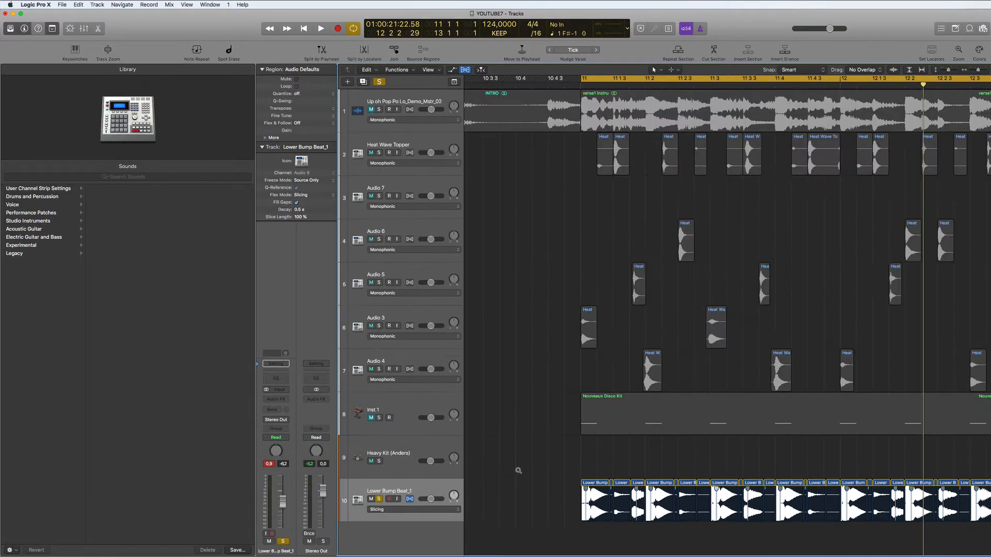
click(347, 83)
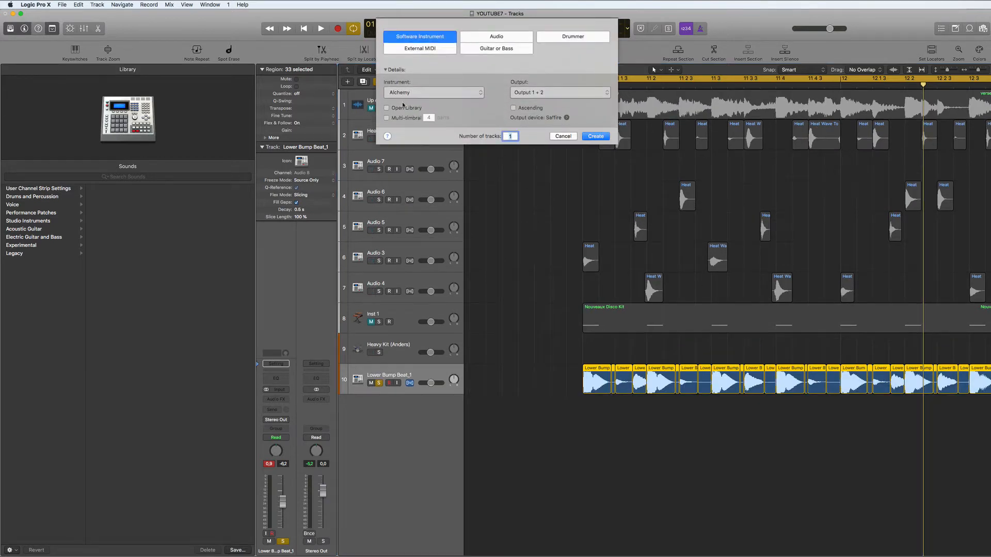
click(496, 38)
text(4)
key(Return)
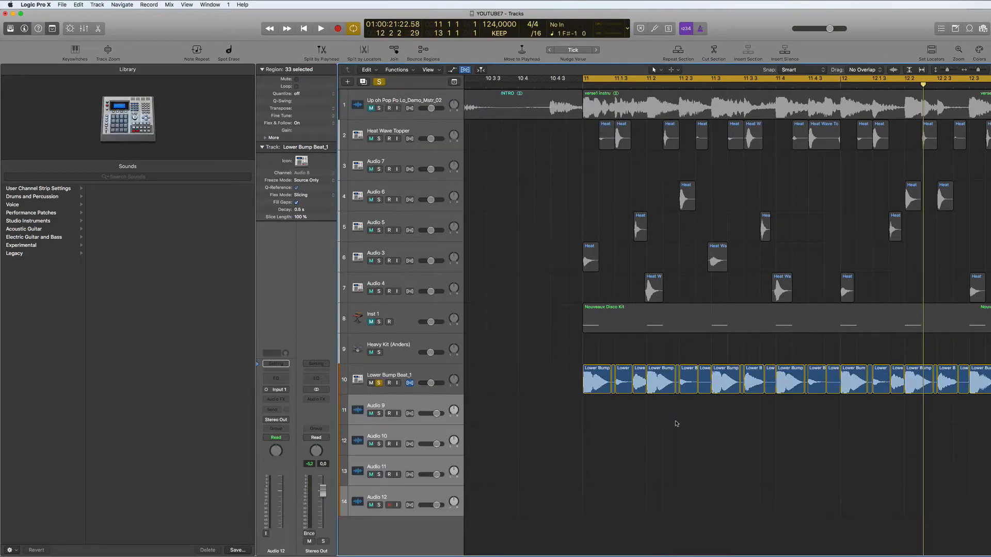
Move the quiet hits at 11 1 3 and 11 2 3 to Audio 9 and the fuller hits near 11 1 4 and 11 3 3 to Audio 10
drag(625, 392, 640, 439)
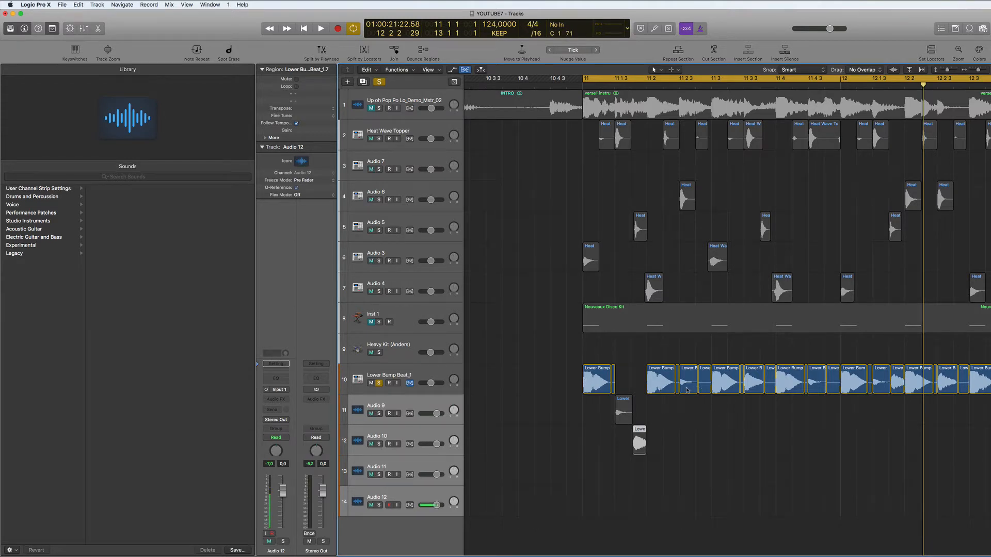
drag(688, 381, 688, 411)
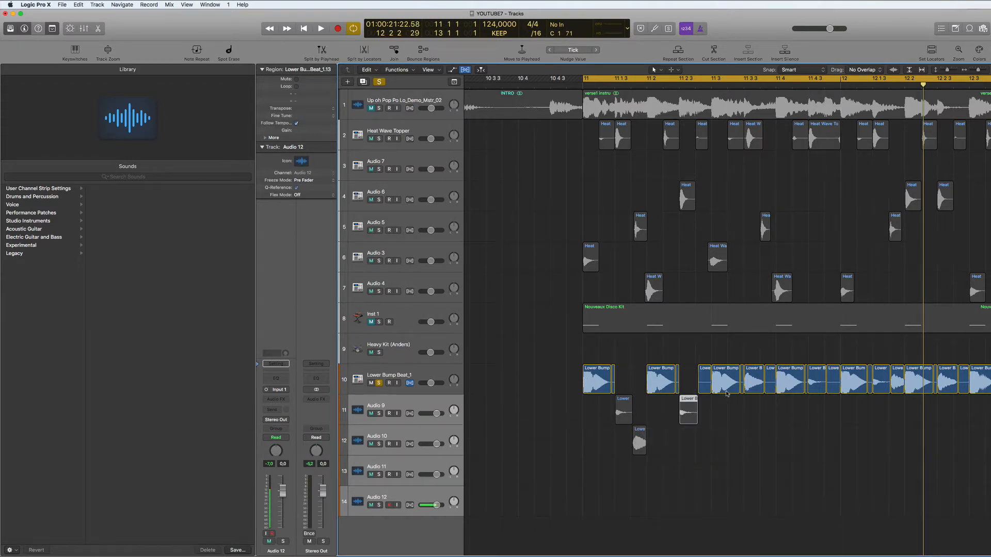
drag(753, 390, 753, 451)
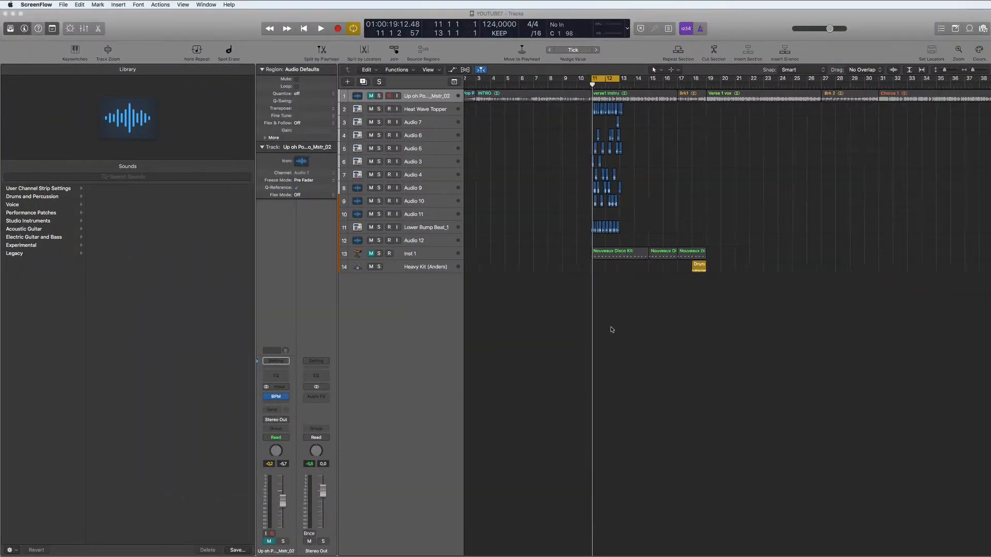
Solo the Lower Bump Beat_1 track and play back its remaining kick slices from bar 11
key(super+Right)
key(super+Right)
key(super+Right)
key(super+Right)
key(super+Right)
key(super+Right)
key(super+Right)
key(super+Right)
key(super+Down)
key(super+Down)
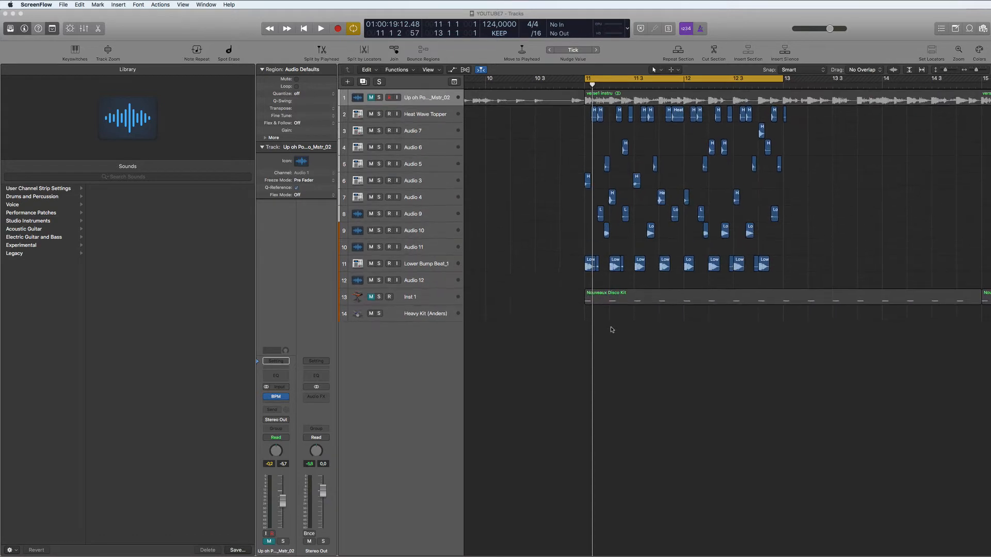
click(596, 328)
key(space)
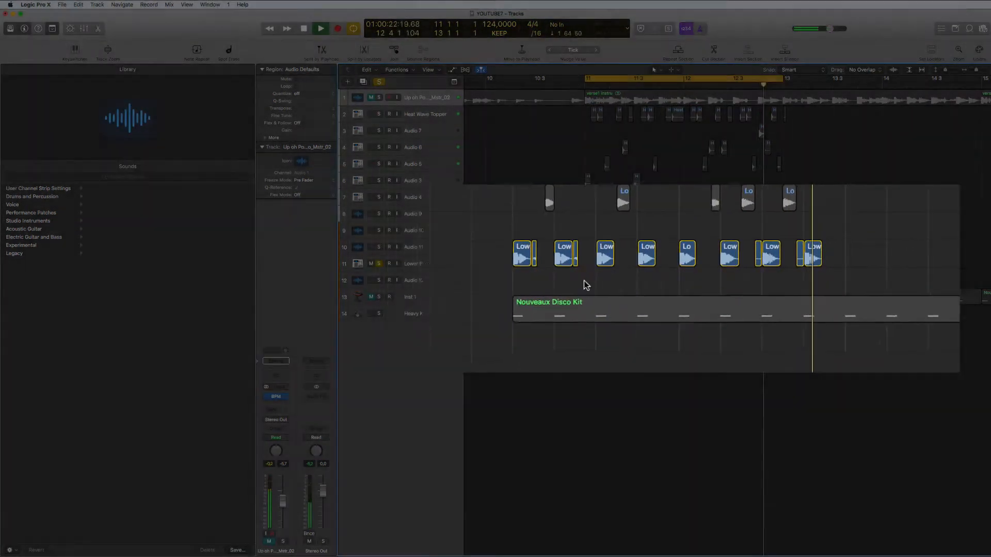
key(space)
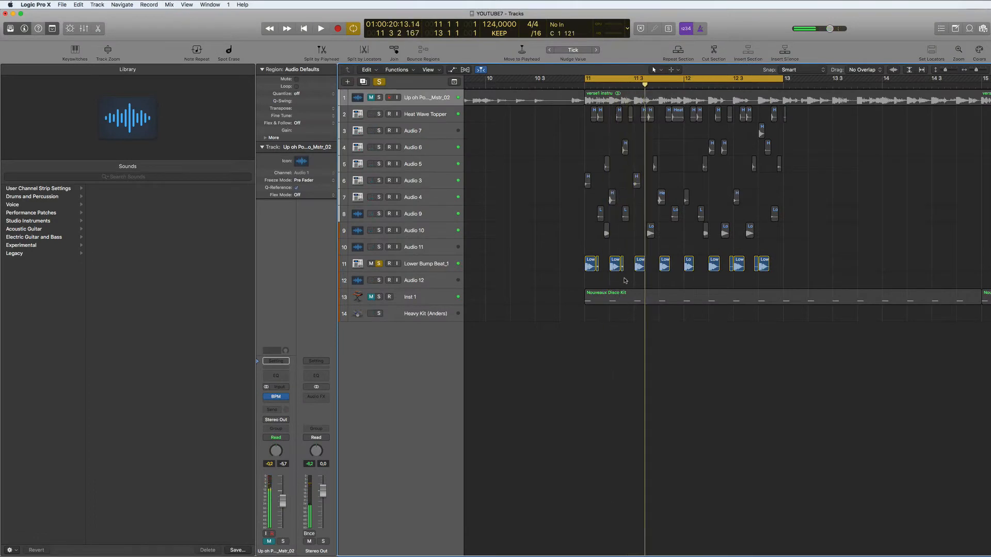
Delete the leftover short slices after the kicks at 11 and 11 2 and before those at 12 3 and 12 4, and unsolo Lower Bump Beat_1
ctrl+alt+click(626, 280)
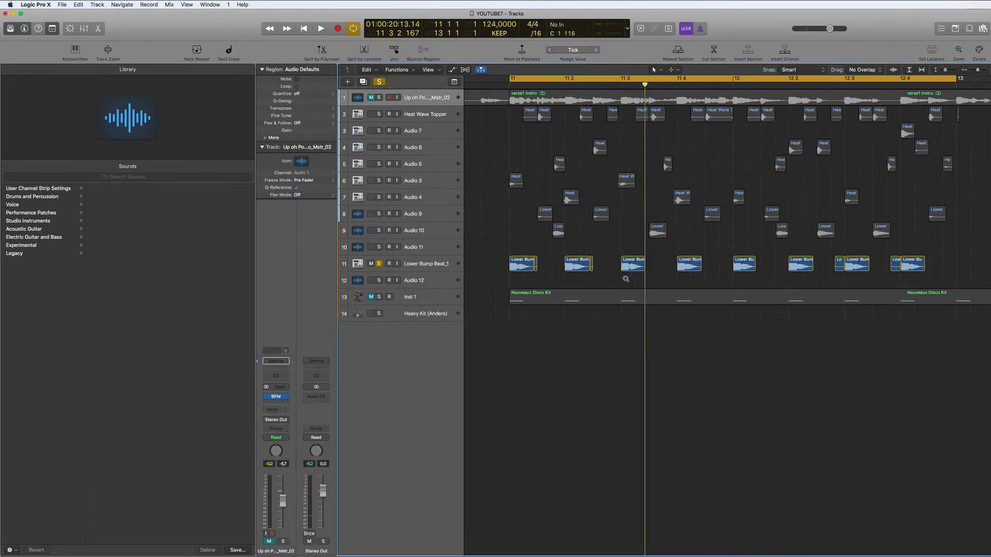
click(592, 271)
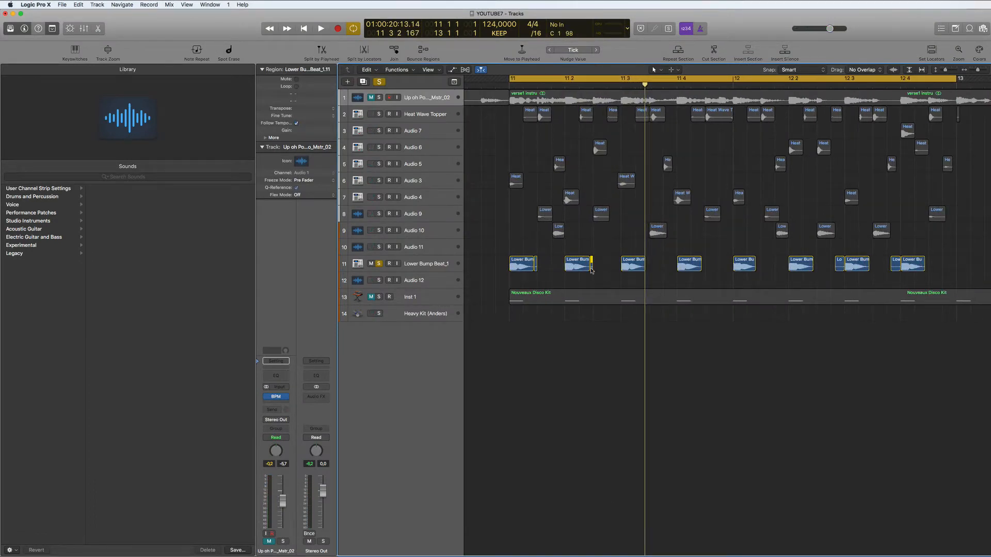
key(Delete)
click(535, 269)
key(Delete)
click(840, 267)
key(Delete)
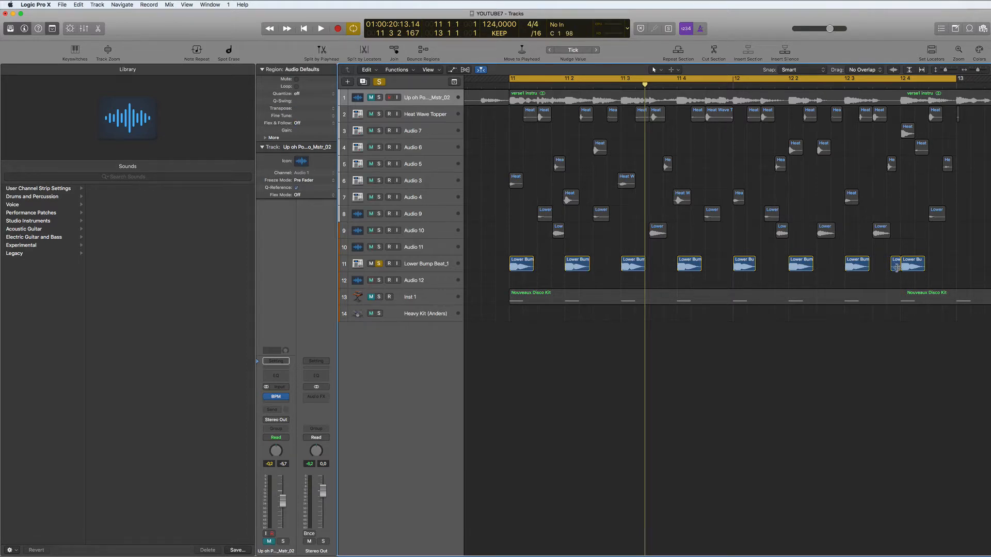
click(896, 268)
key(Delete)
click(379, 264)
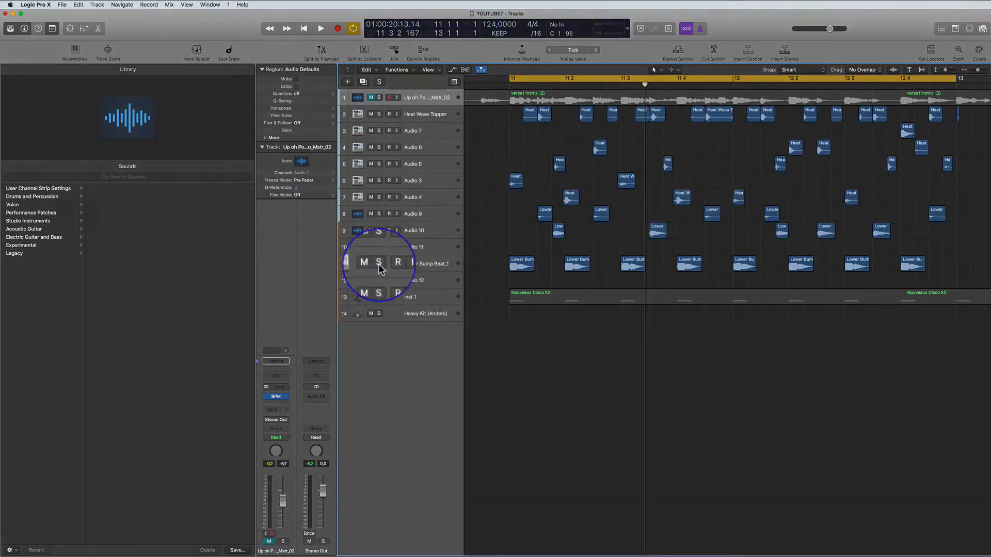
Play back the separated Lower Bump Beat hits with Lower Bump Beat_1, Audio 10 and Audio 9 soloed, comparing without Audio 9, and clear the solos
click(379, 263)
key(space)
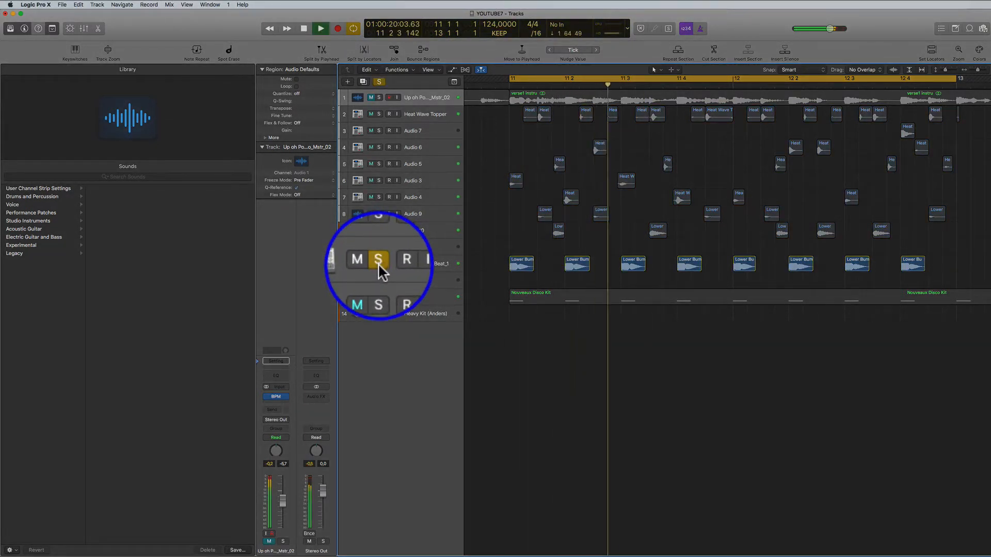
click(378, 263)
click(379, 230)
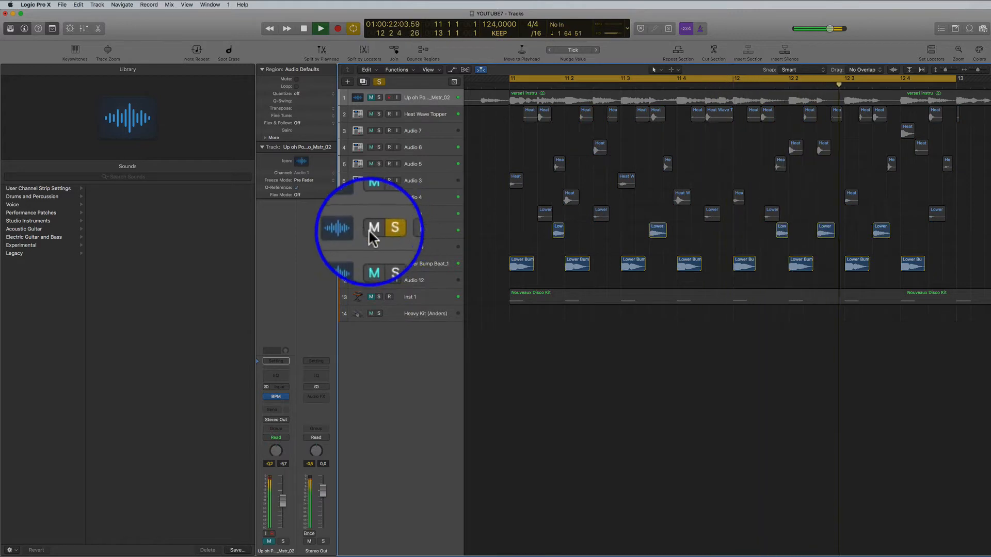
click(379, 214)
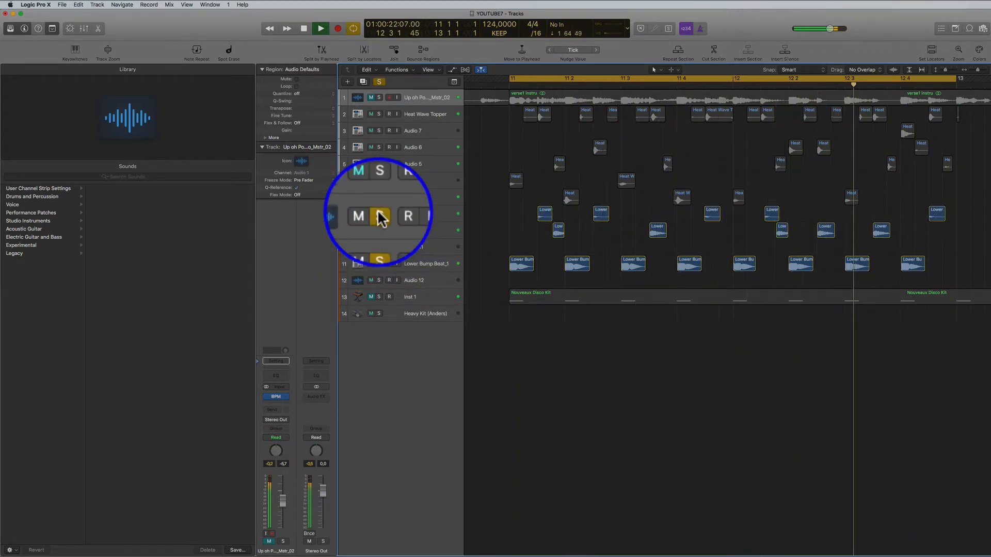
click(379, 213)
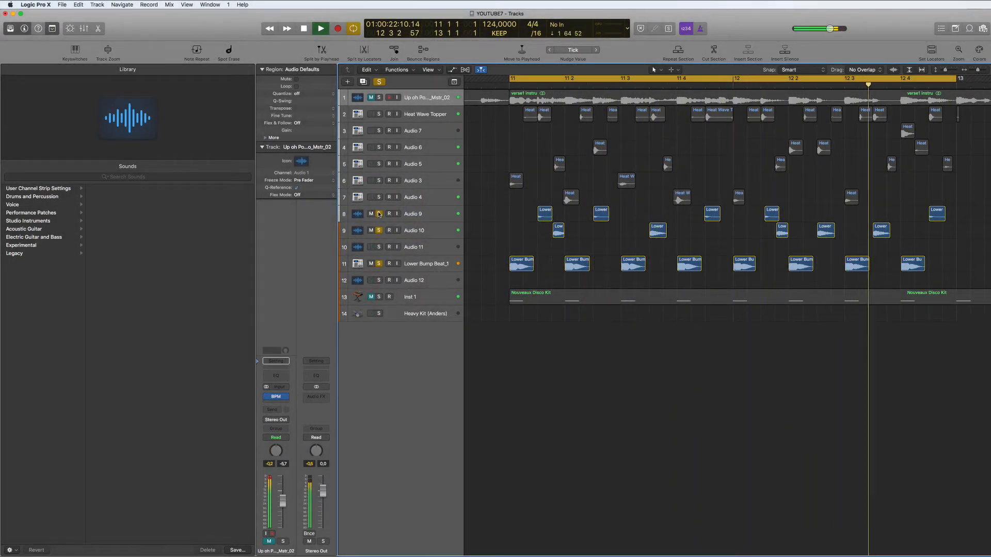
click(379, 213)
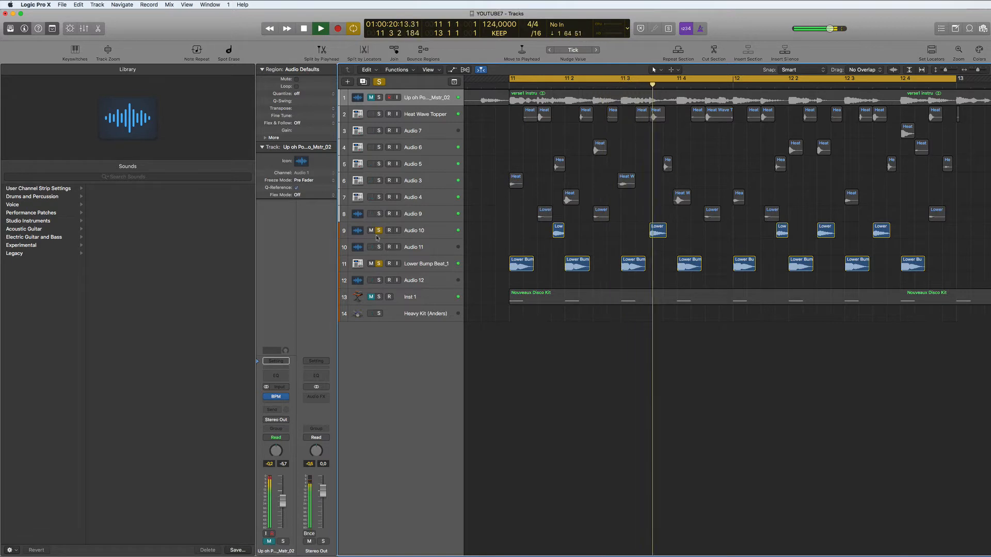
click(379, 231)
click(379, 263)
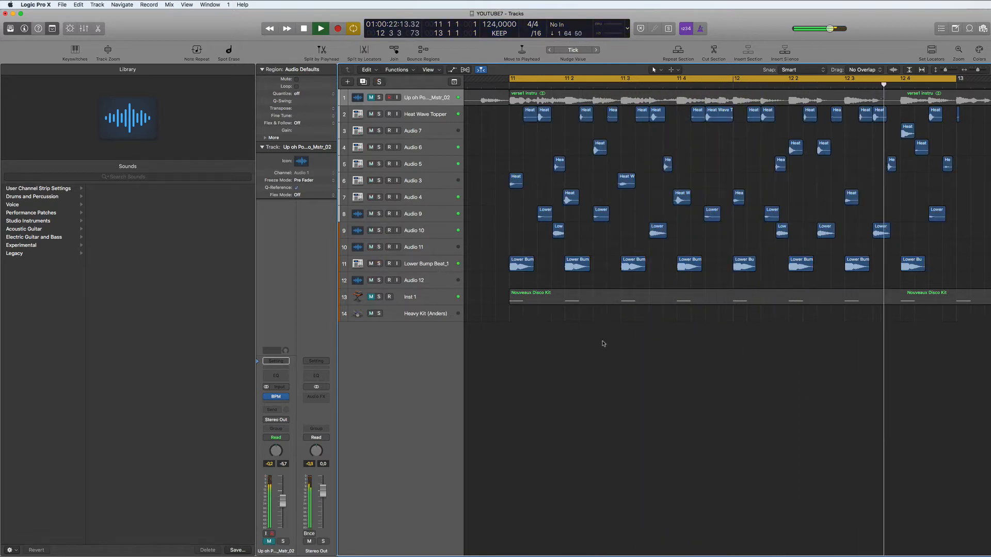
key(space)
Delete the unused empty tracks Audio 11 and Audio 12
click(442, 250)
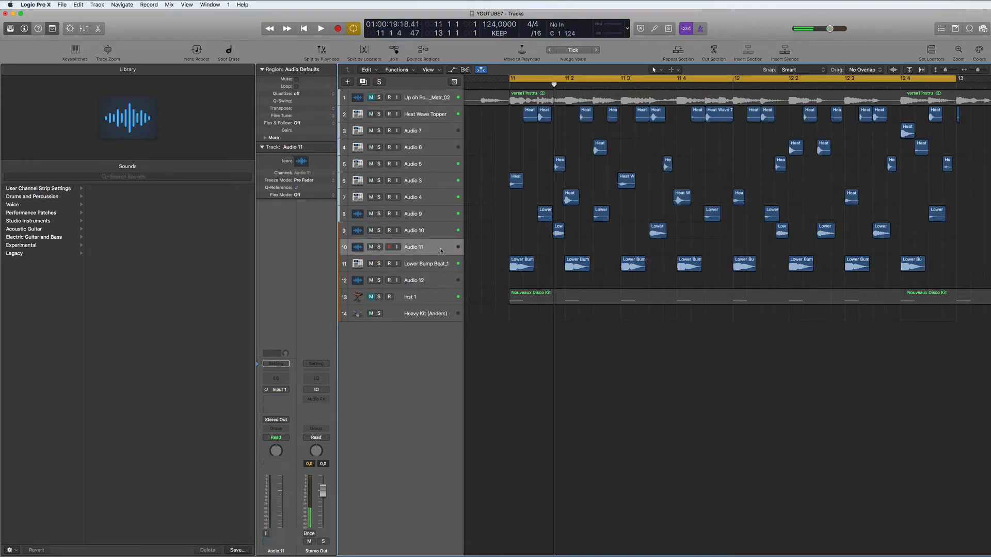
key(super+BackSpace)
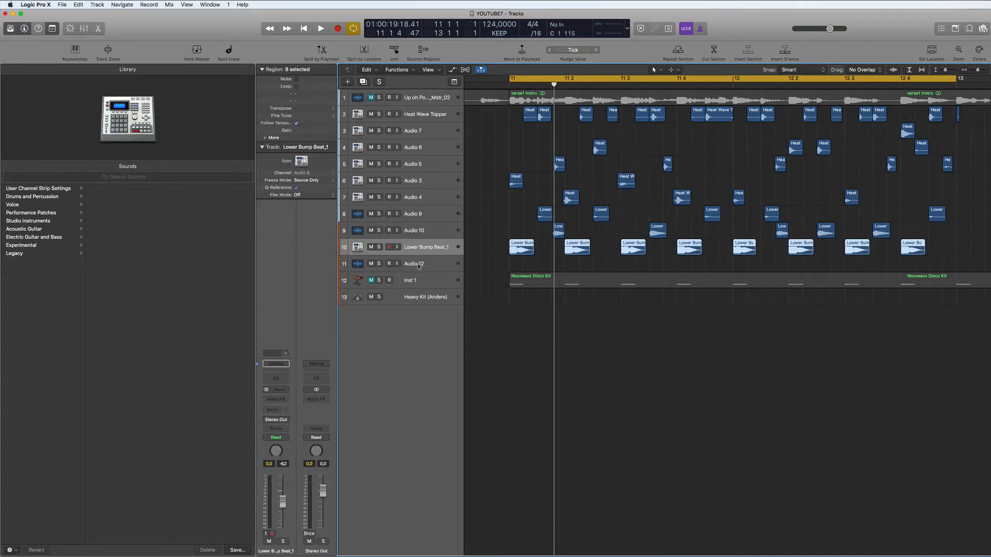
click(418, 265)
key(super+BackSpace)
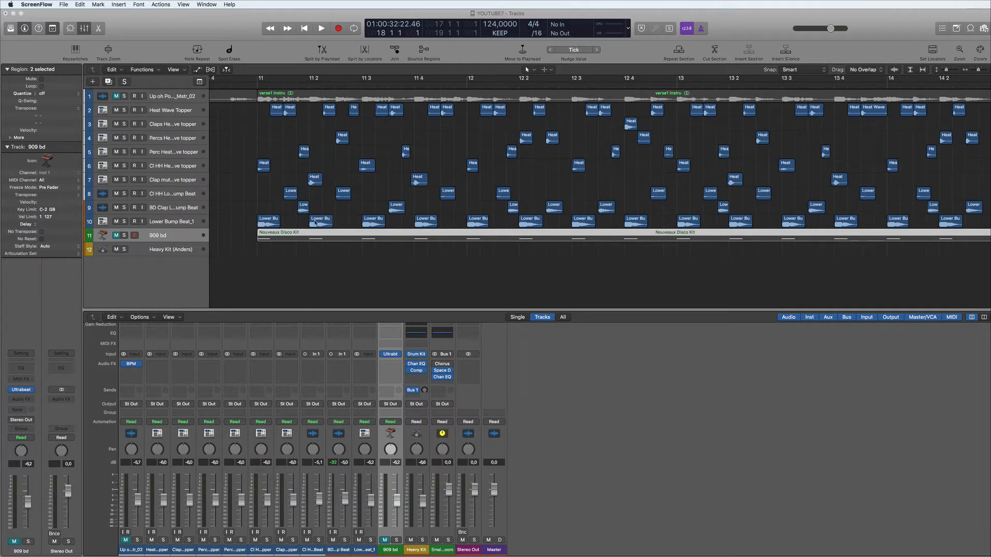
Color the Lower Bump Beat_1 track and all its kick regions dark magenta using the color palette
click(159, 224)
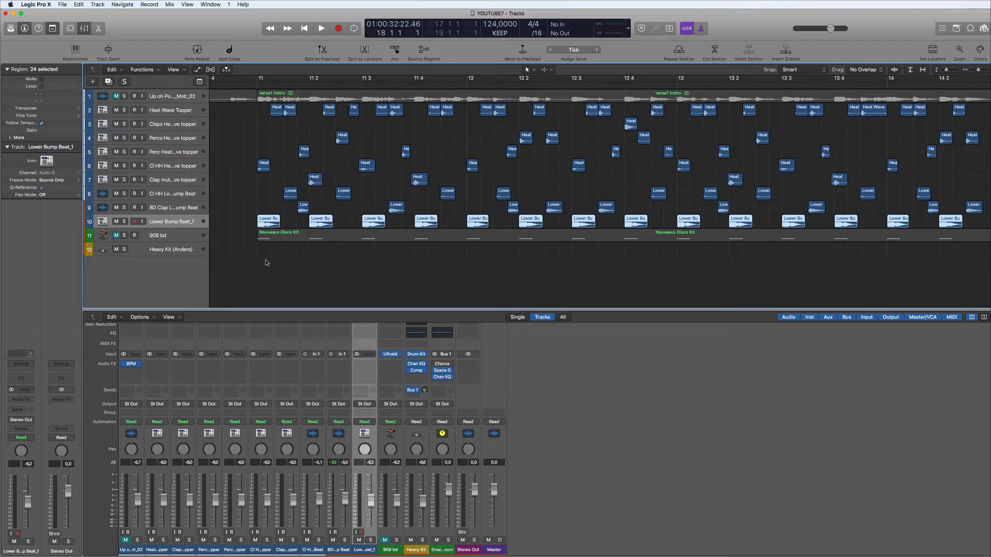
click(980, 50)
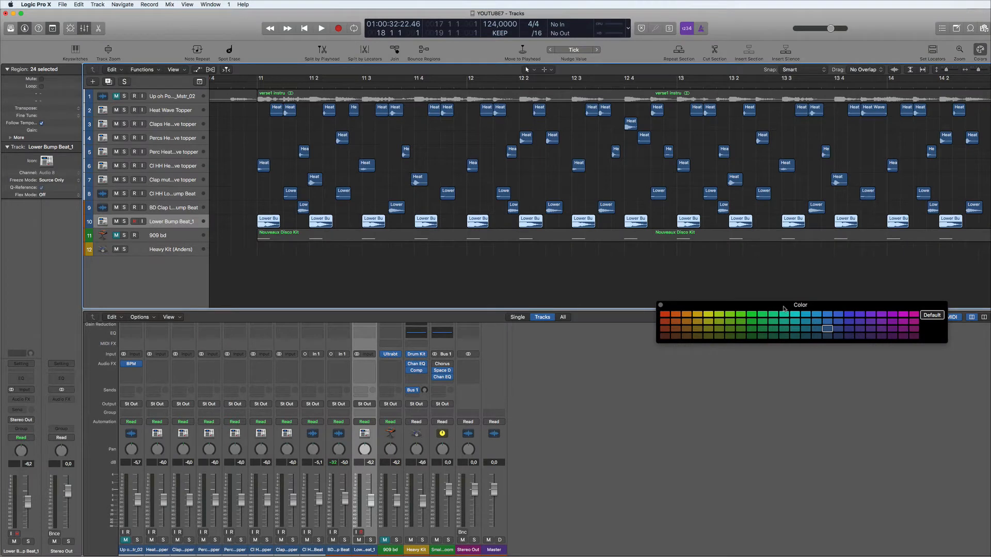
drag(781, 309, 520, 268)
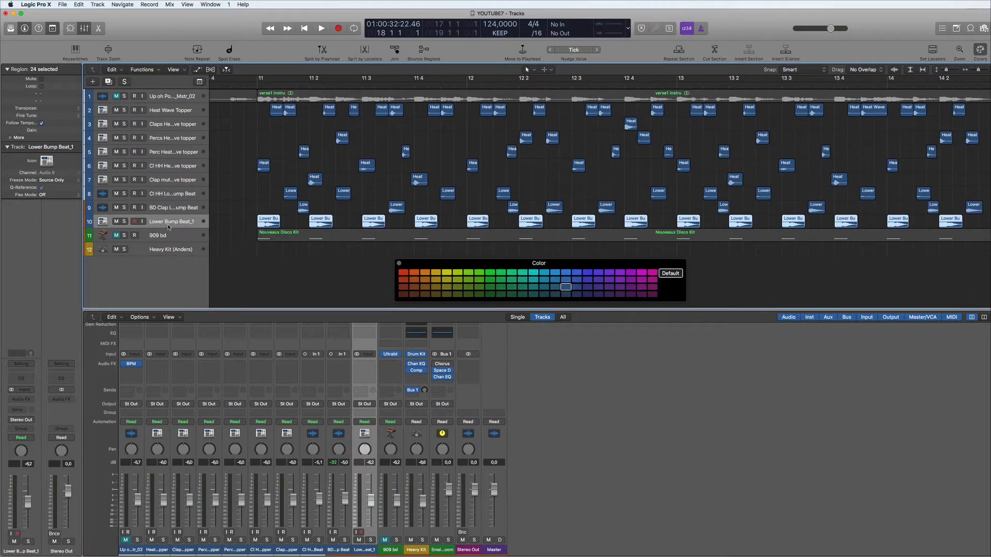
click(652, 295)
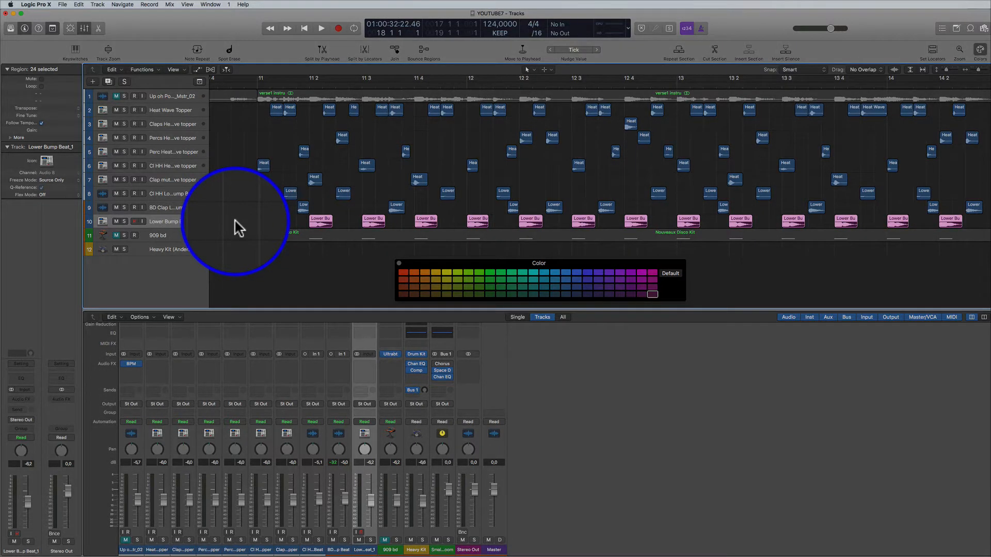
click(239, 227)
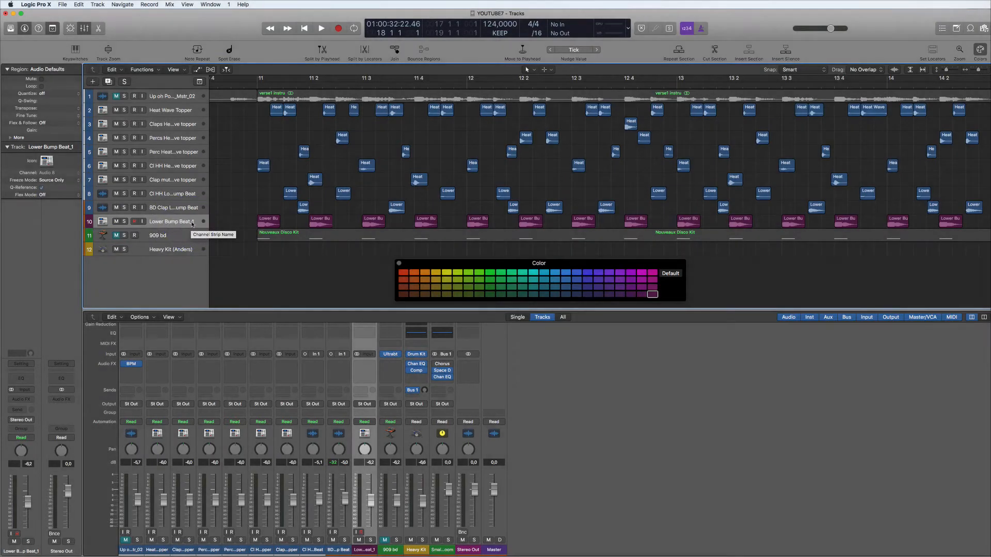
Try hiding Color Bars in the track header configuration, and turn them back on
right_click(190, 223)
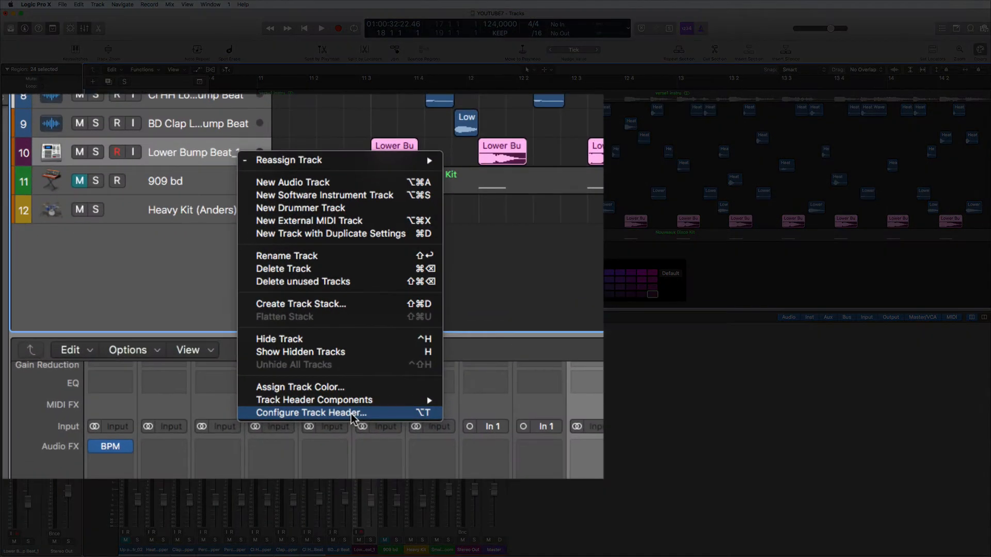
click(351, 413)
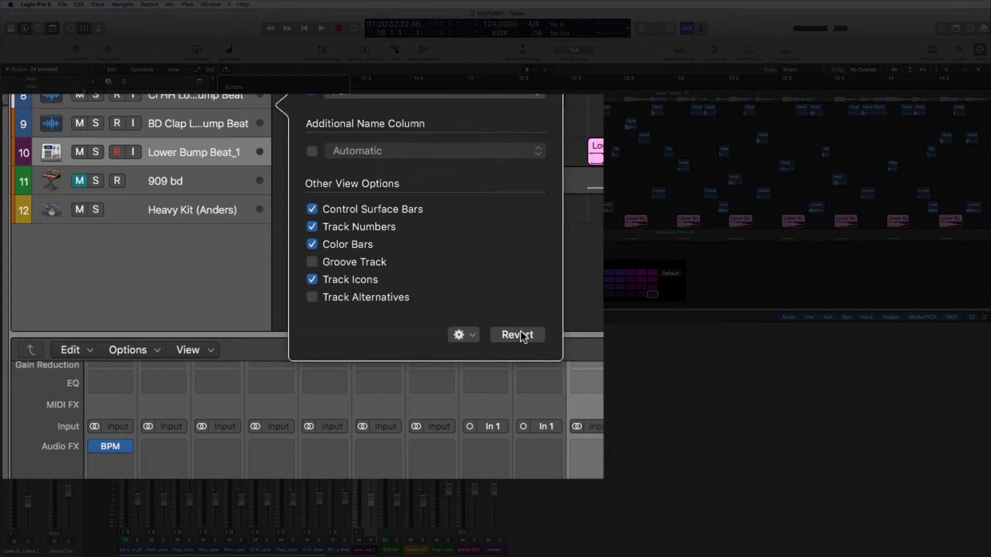
click(312, 244)
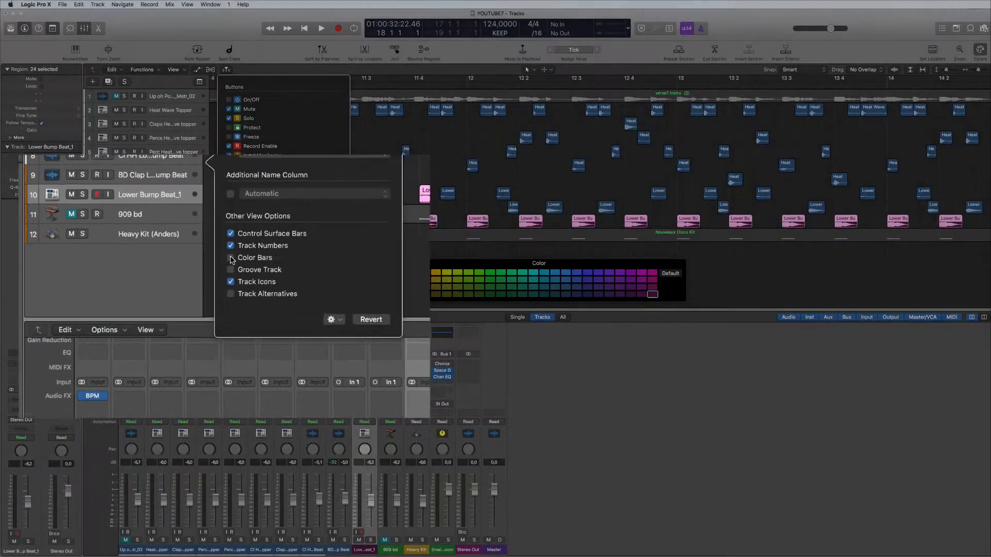
click(312, 245)
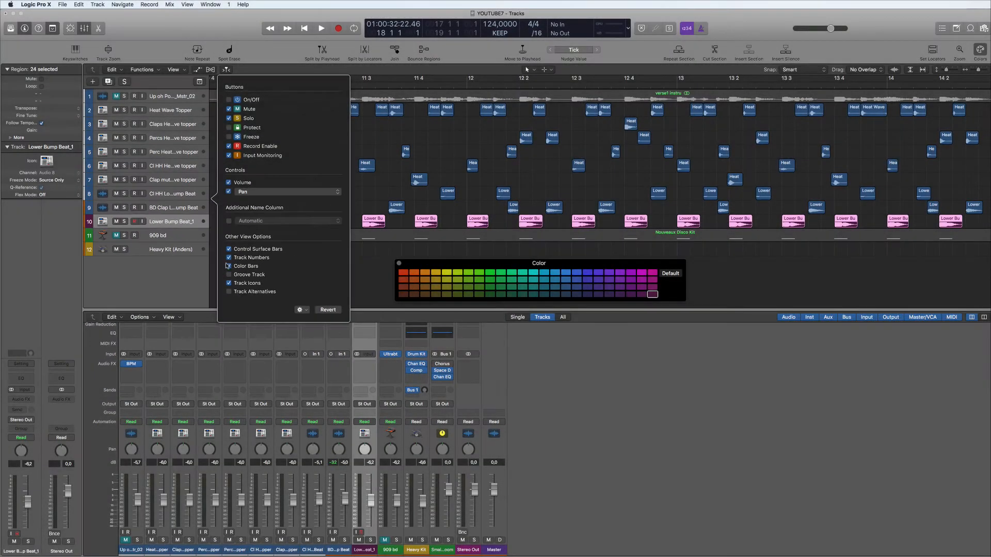
click(373, 336)
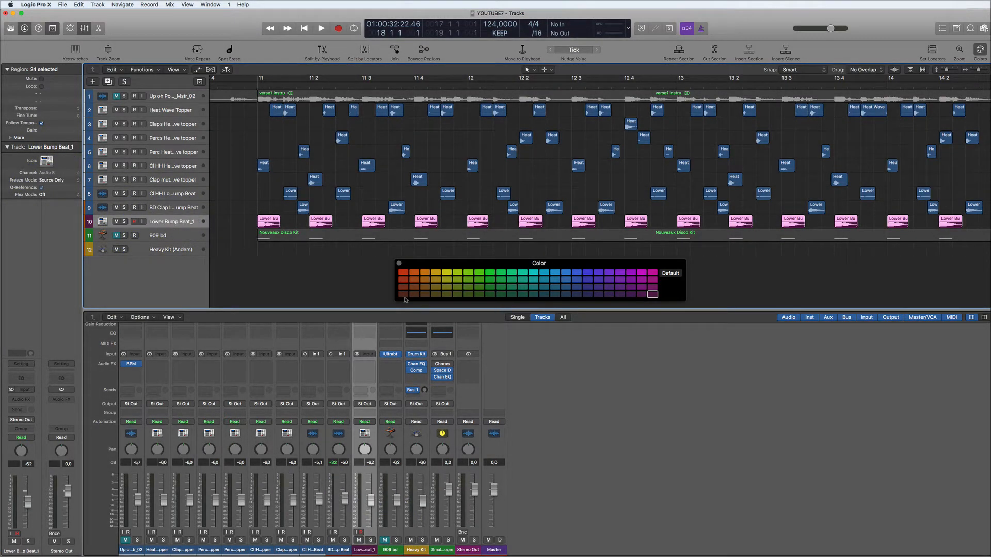
Color the tracks from Heat Wave Topper down to BD Clap Lower Bump Beat, with their regions, dark red
click(171, 111)
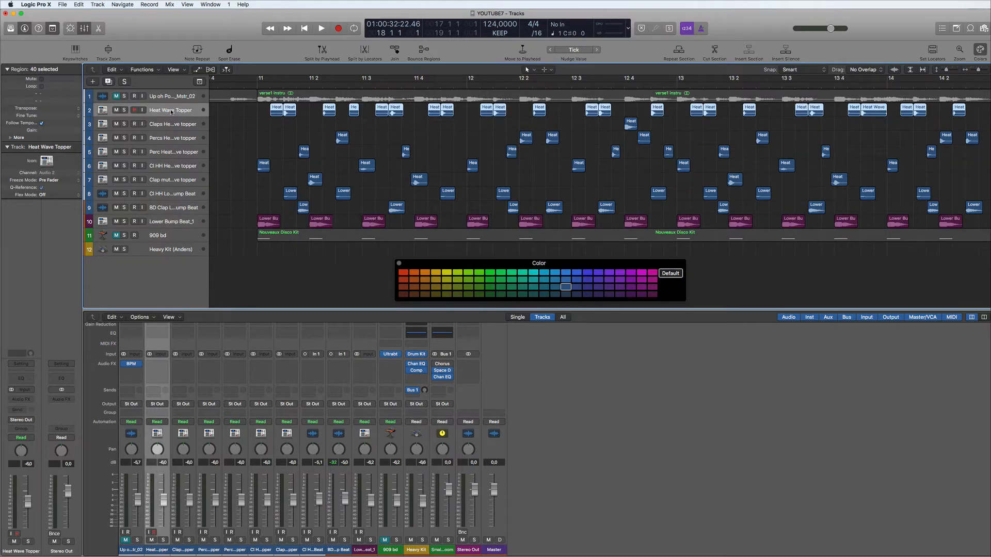
shift+click(174, 209)
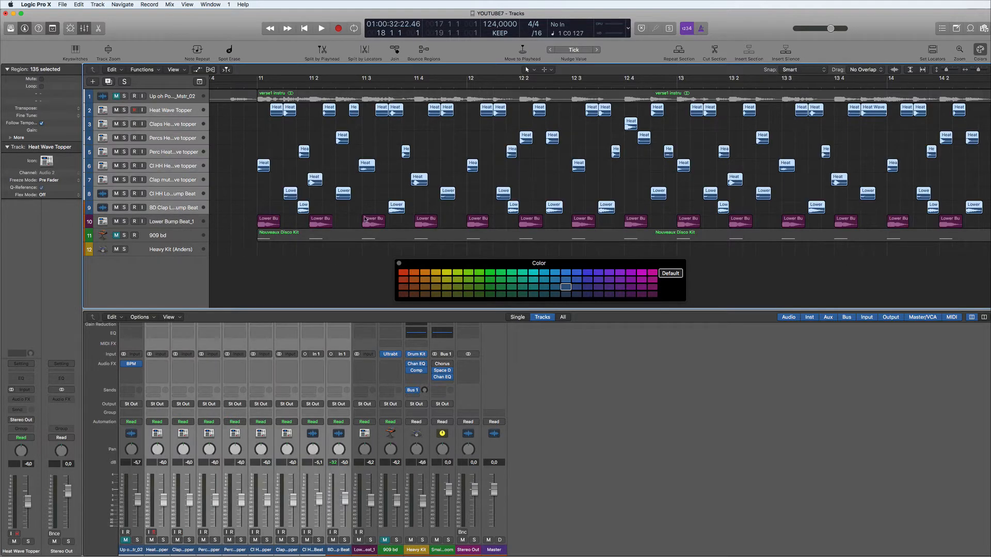
click(403, 295)
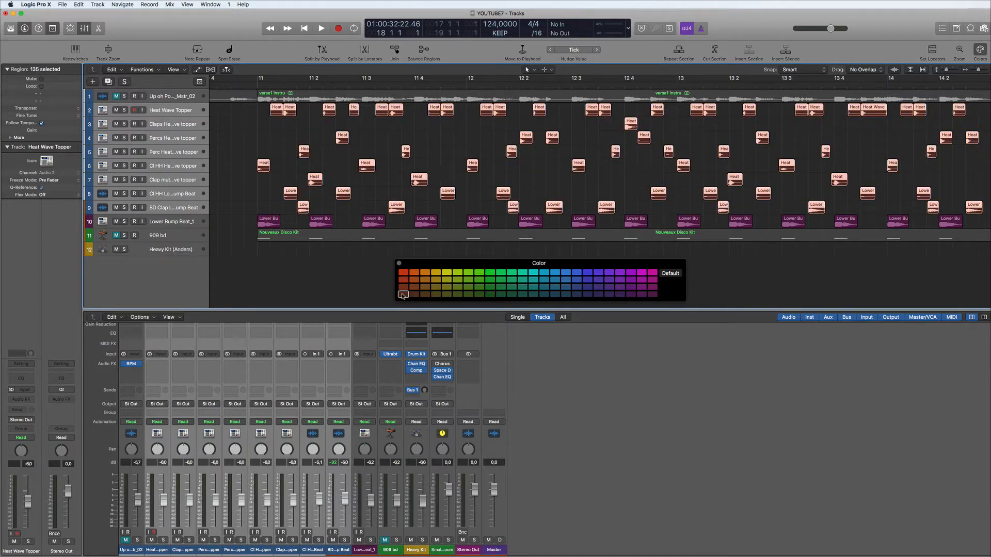
click(338, 289)
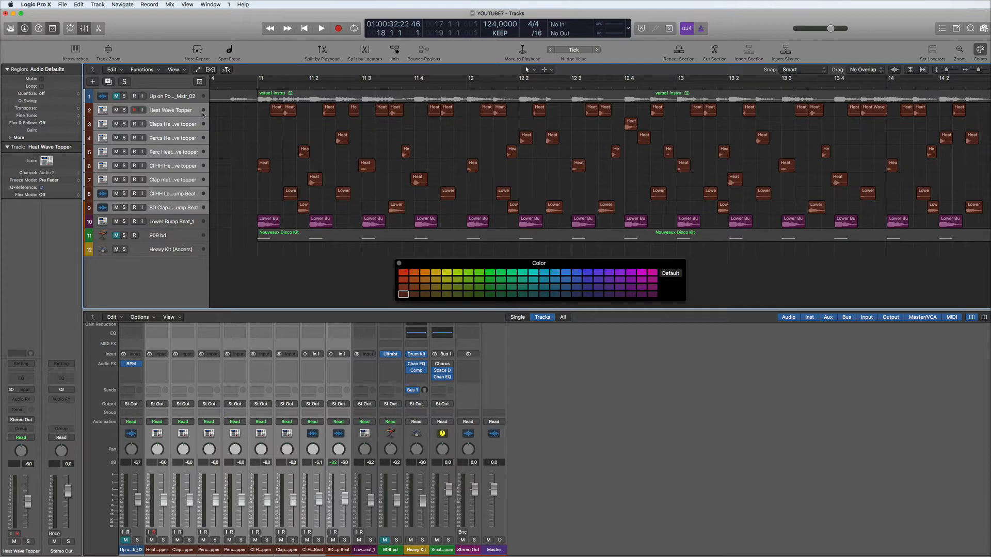
Color the 909 bd track and its Nouveaux Disco Kit regions dark magenta to match Lower Bump Beat_1
click(176, 239)
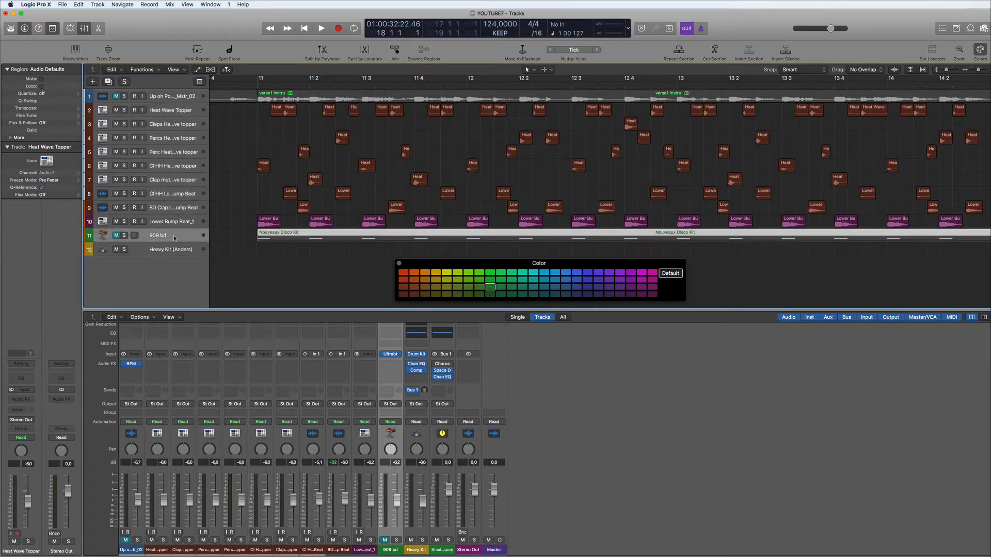
click(652, 295)
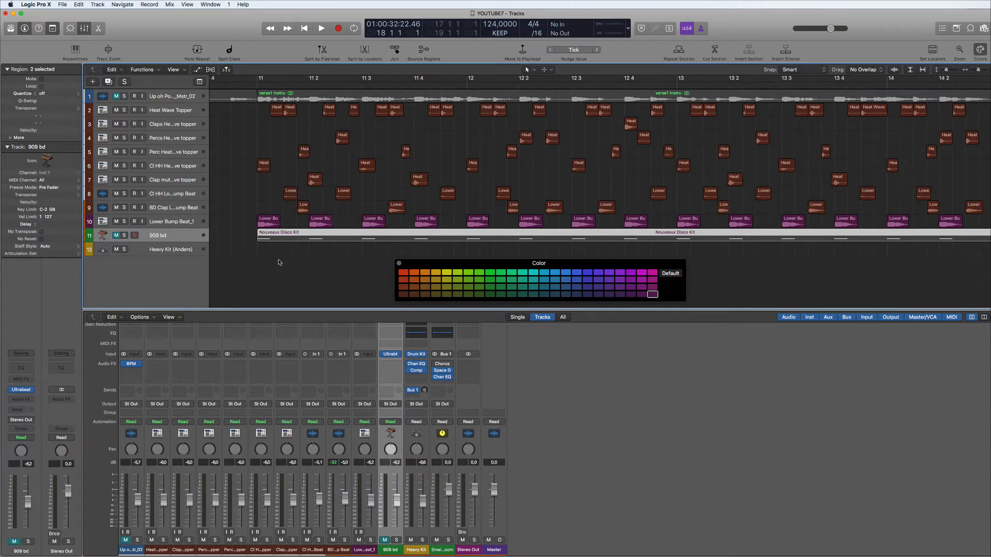
click(282, 282)
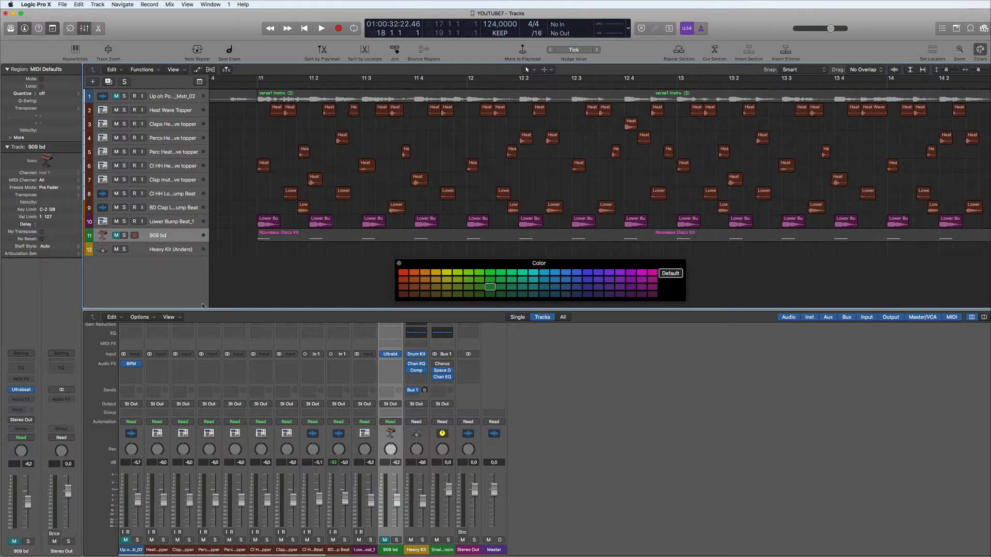
click(652, 295)
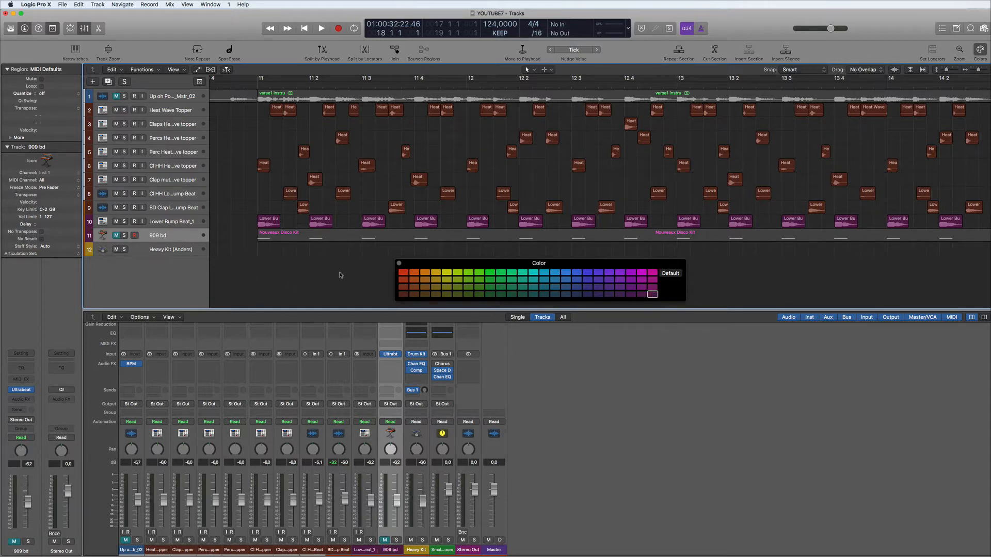
Move the Lower Bump Beat_1 and 909 bd tracks together to directly above the Heat Wave Topper track
click(163, 224)
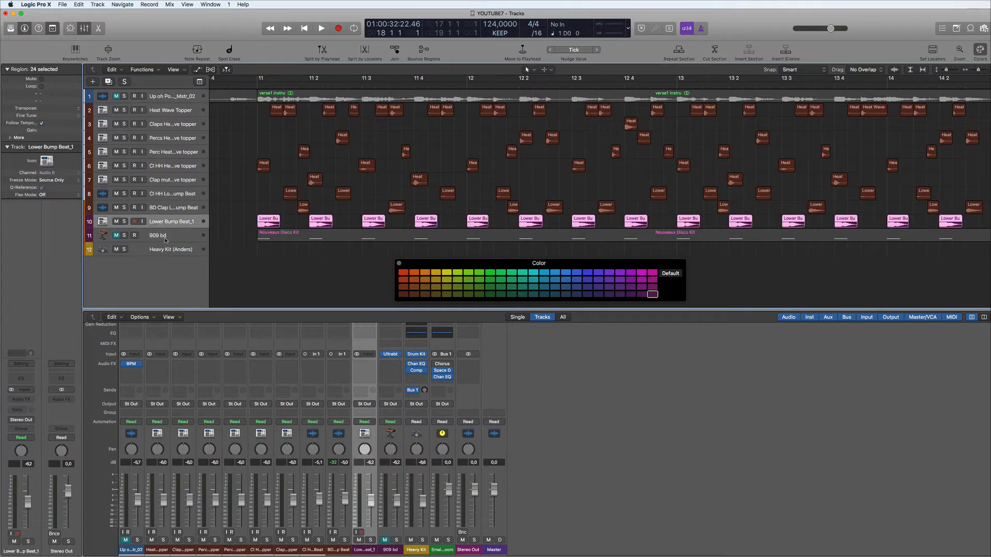
shift+click(161, 237)
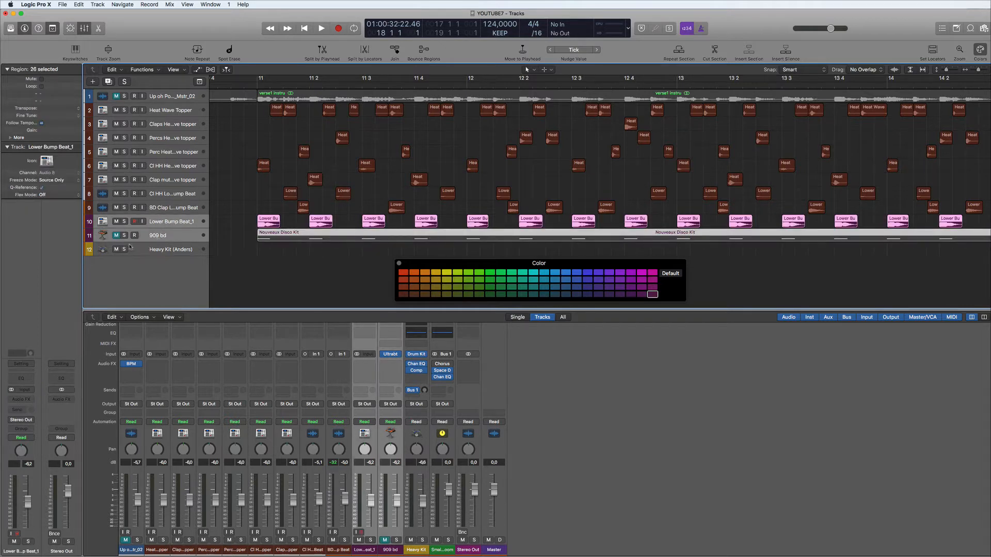
drag(153, 222, 157, 107)
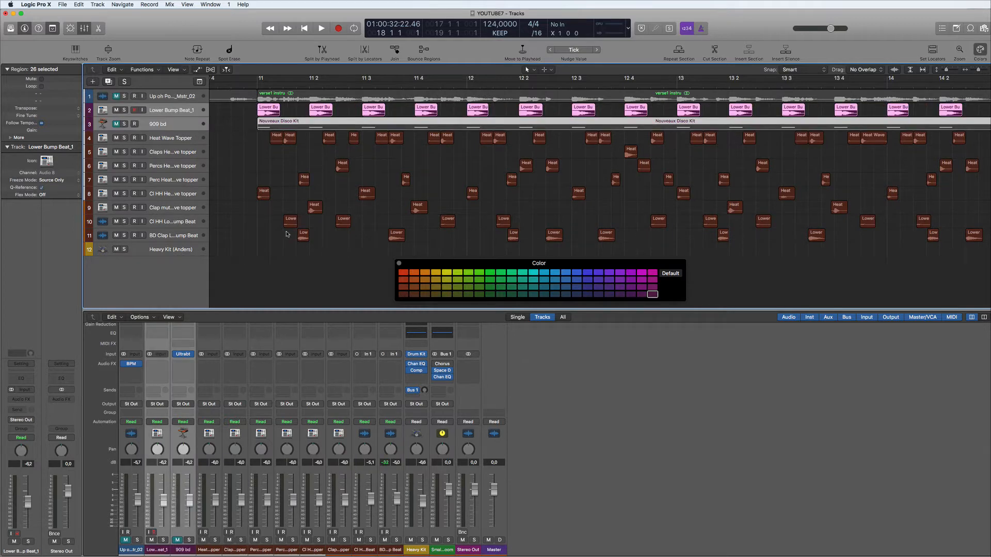
click(277, 282)
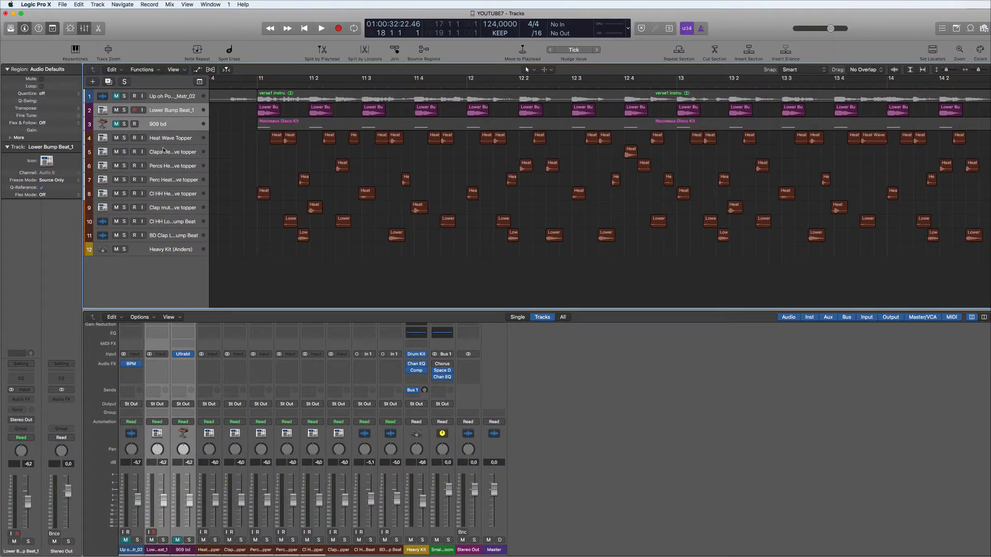
Name all regions on the Heat Wave Topper track after their track
click(179, 140)
click(180, 152)
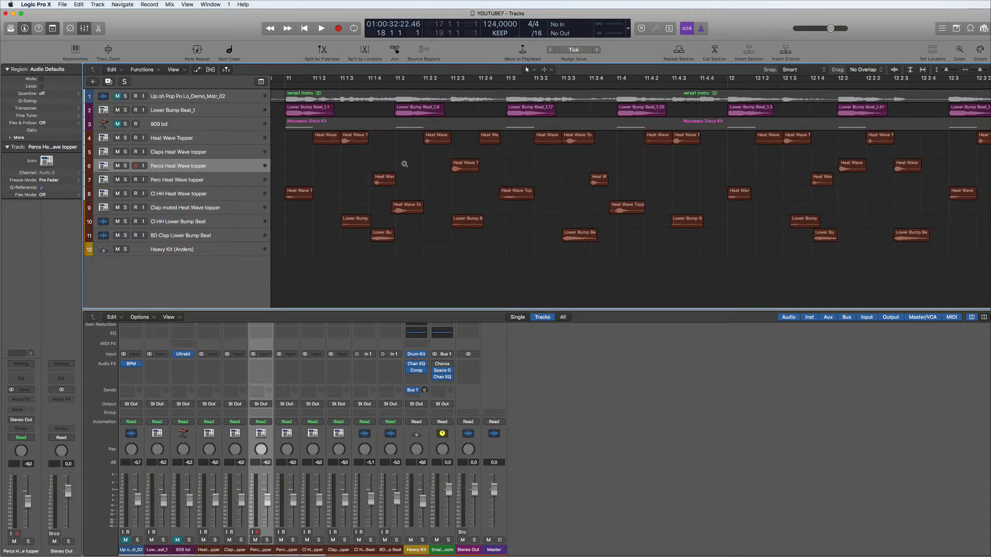
scroll(408, 164, up, 5)
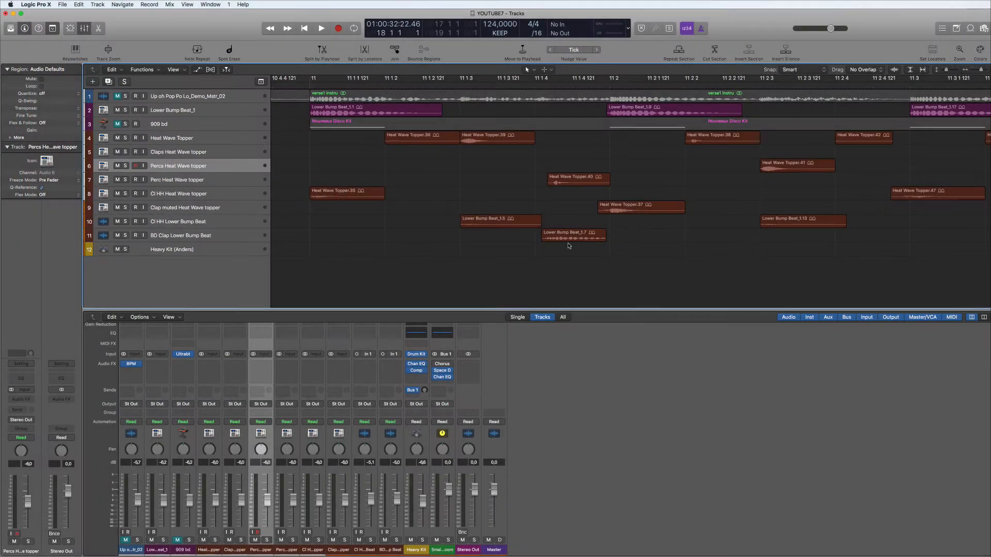
scroll(501, 188, down, 2)
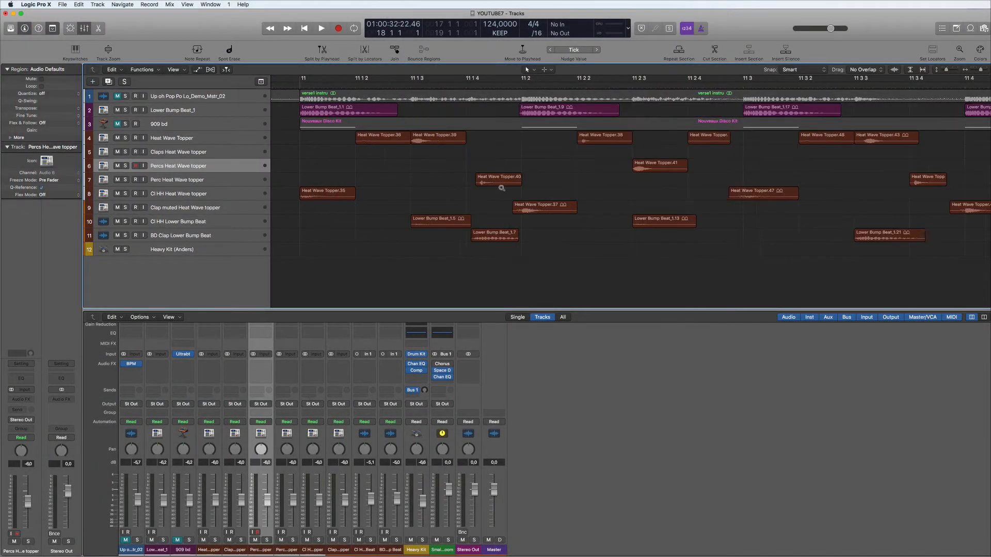
click(214, 137)
right_click(392, 135)
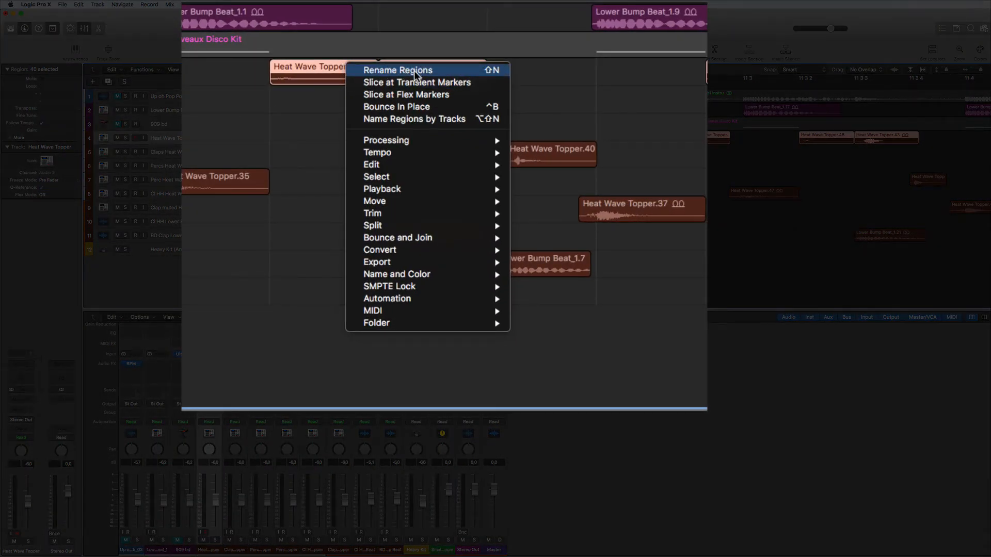
click(432, 119)
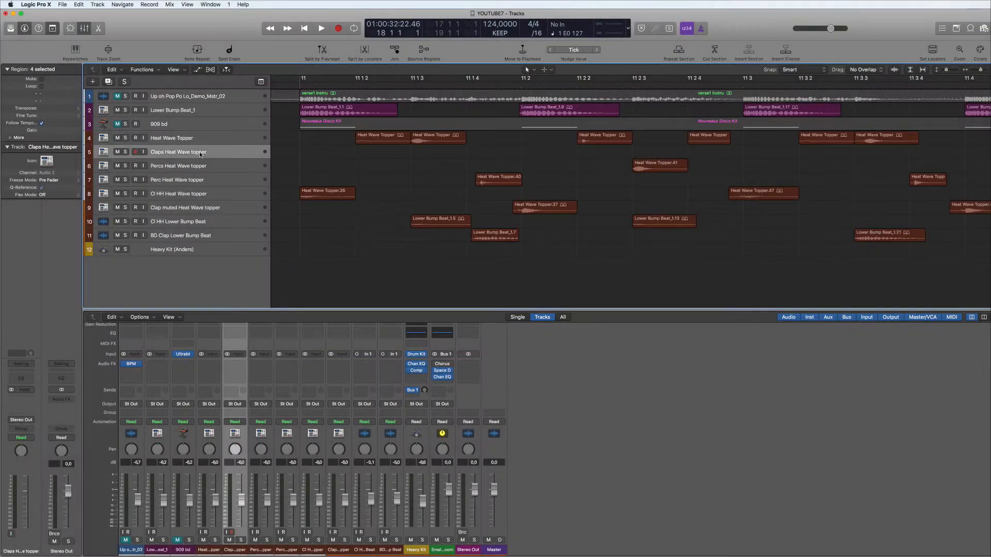
Name all regions on the Claps Heat Wave topper track after their track
click(201, 153)
right_click(204, 153)
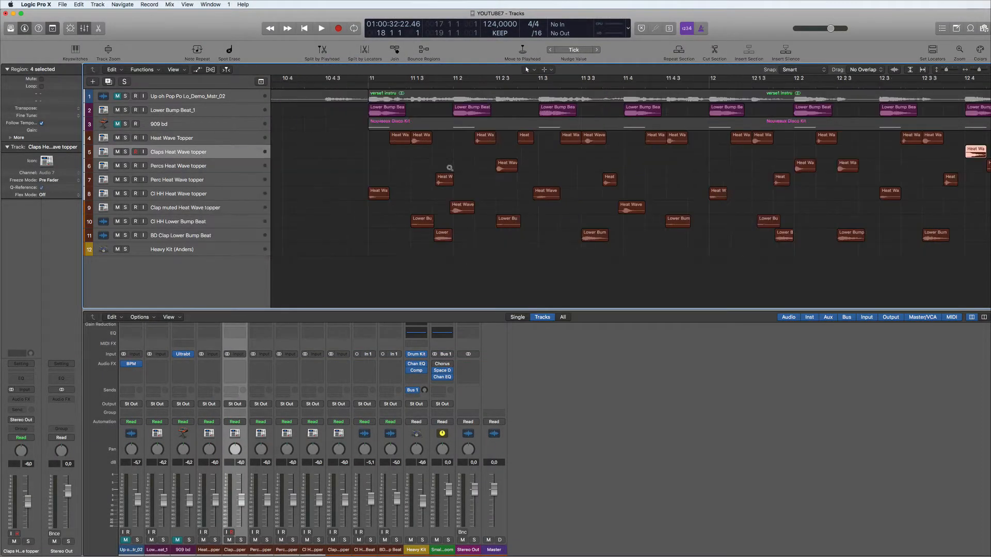
scroll(935, 156, left, 5)
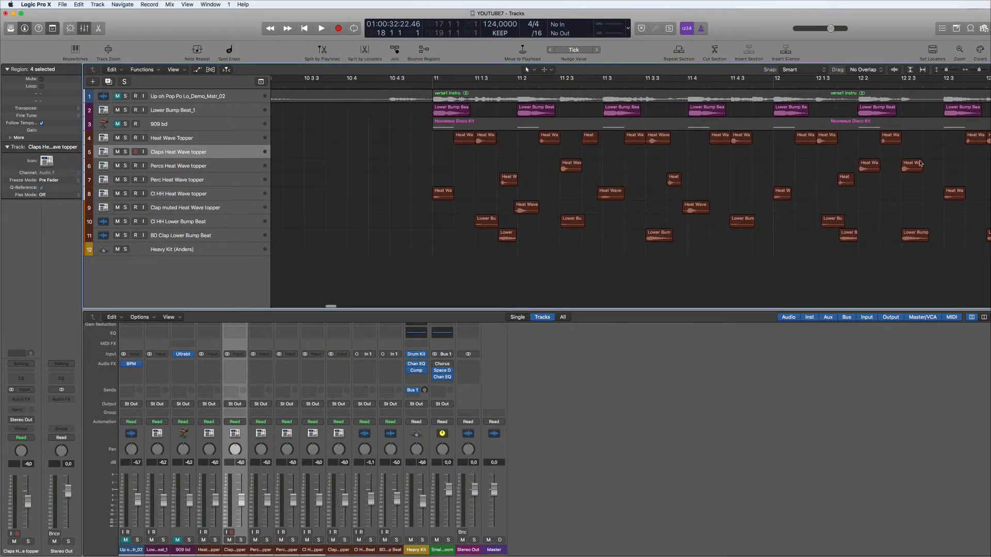
scroll(632, 269, right, 15)
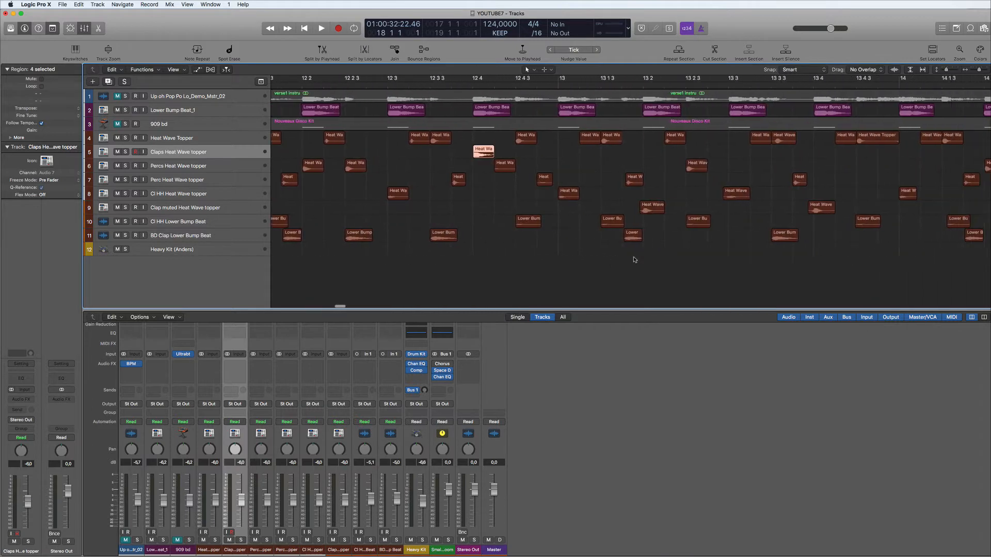
scroll(610, 257, left, 12)
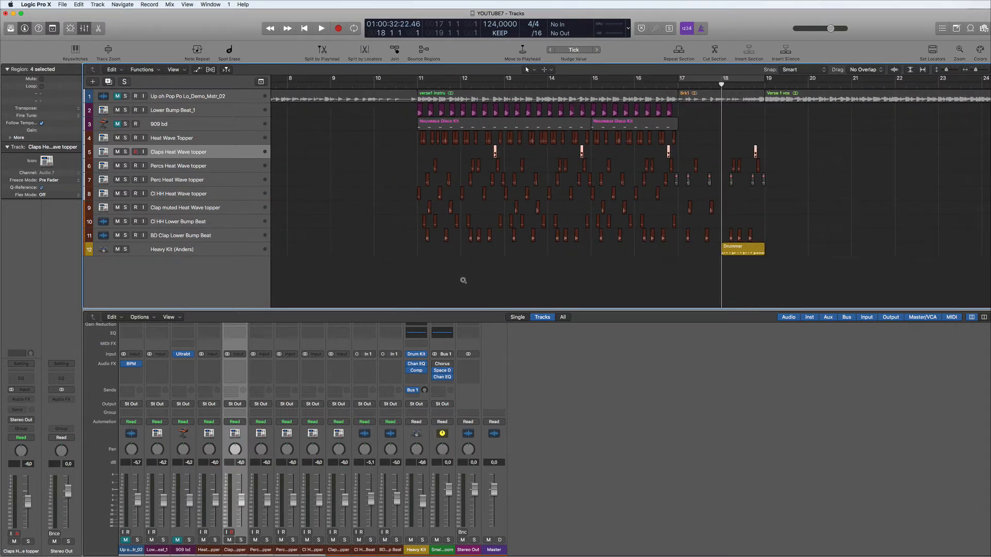
scroll(464, 280, right, 6)
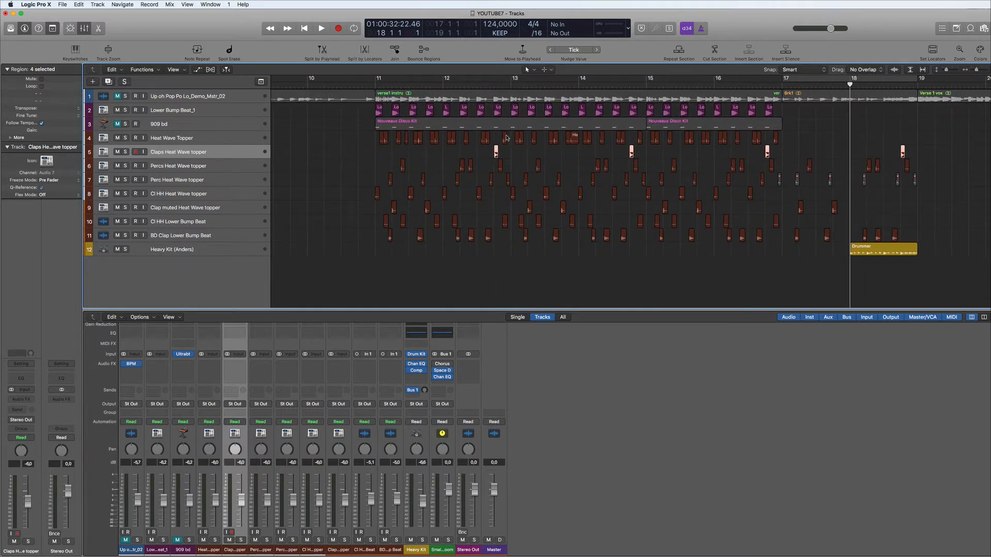
scroll(498, 150, right, 3)
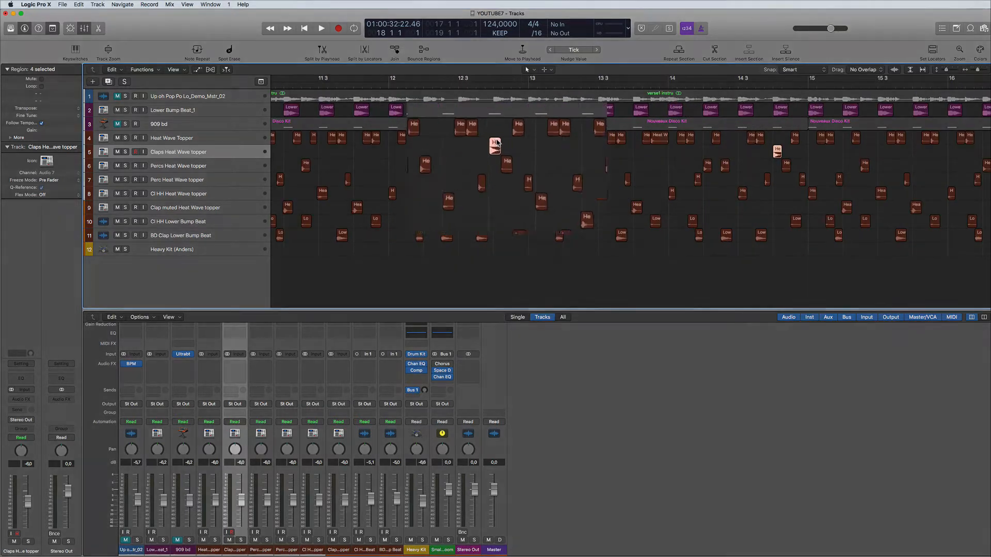
right_click(498, 150)
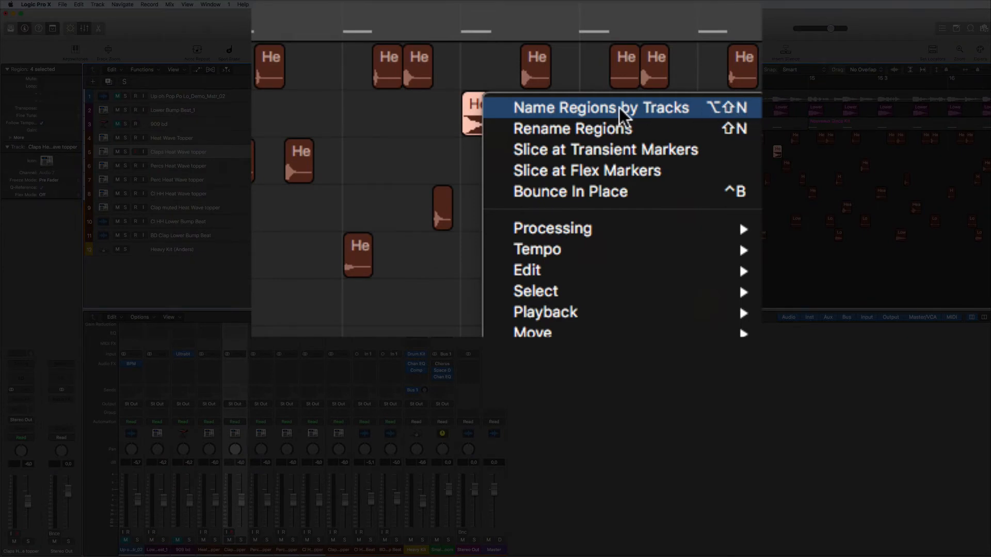
click(646, 107)
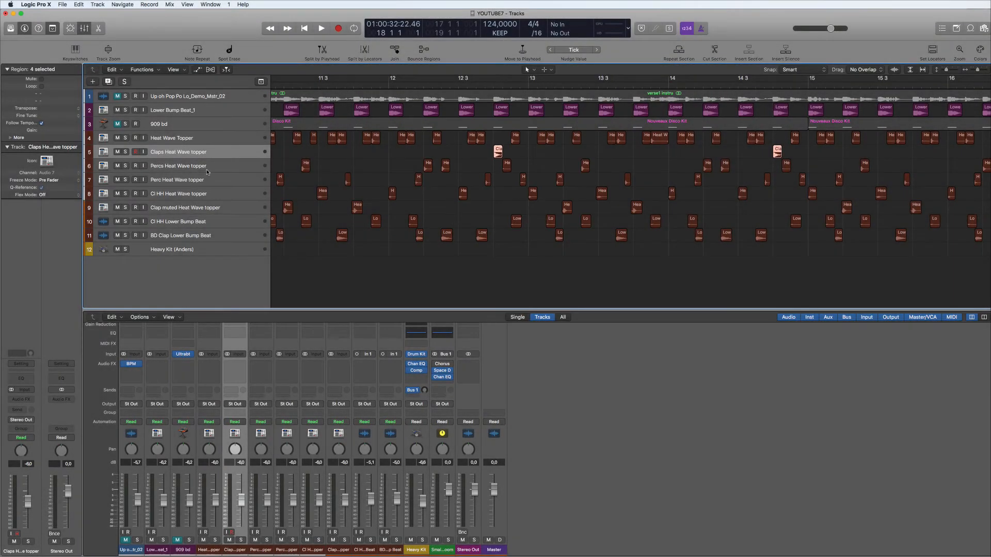
Name the regions on the Percs Heat Wave topper and Perc Heat Wave topper tracks after their respective tracks
click(221, 171)
right_click(426, 166)
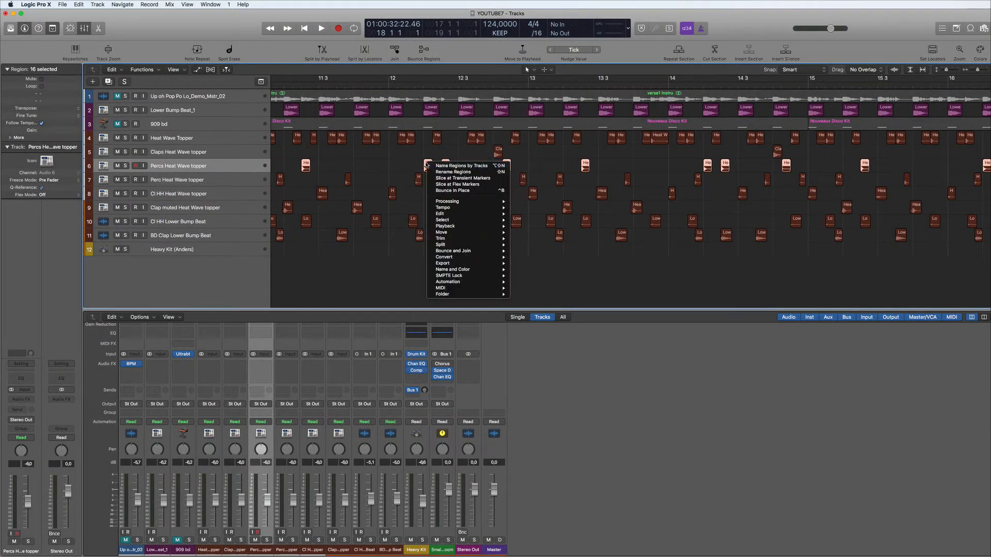
click(459, 168)
key(Down)
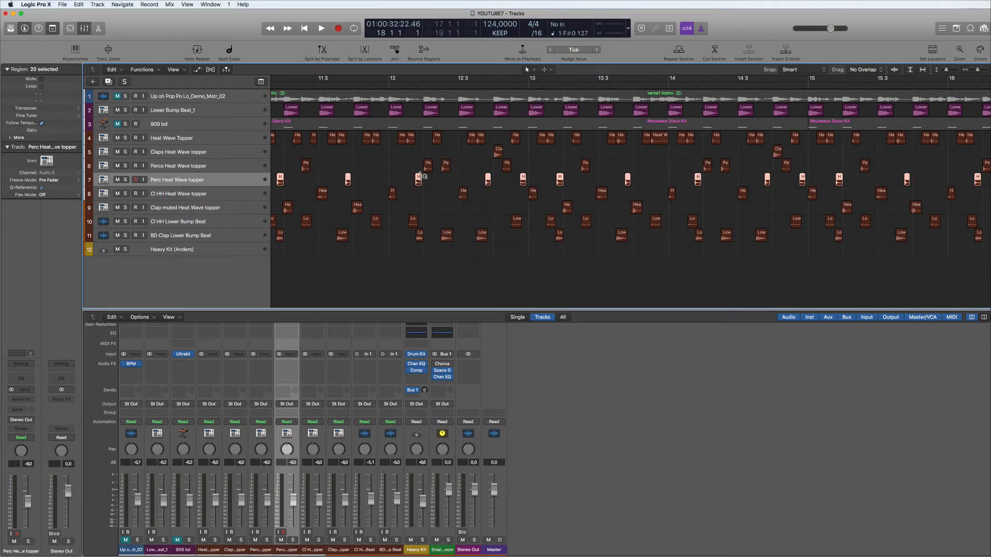
right_click(419, 178)
click(456, 181)
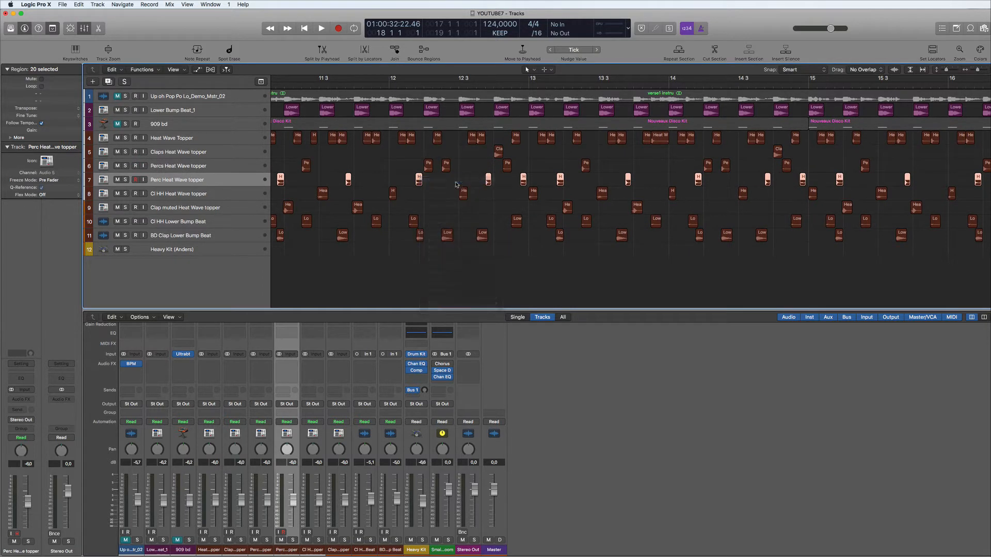
Name the regions on the Cl HH Heat Wave topper and Clap muted Heat Wave topper tracks after their respective tracks
key(Down)
right_click(394, 192)
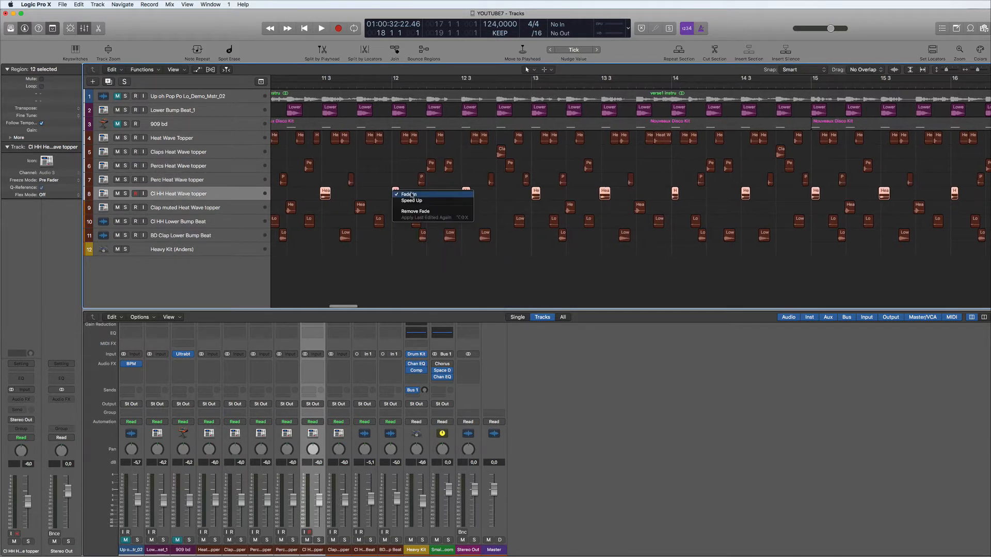
click(395, 194)
right_click(396, 193)
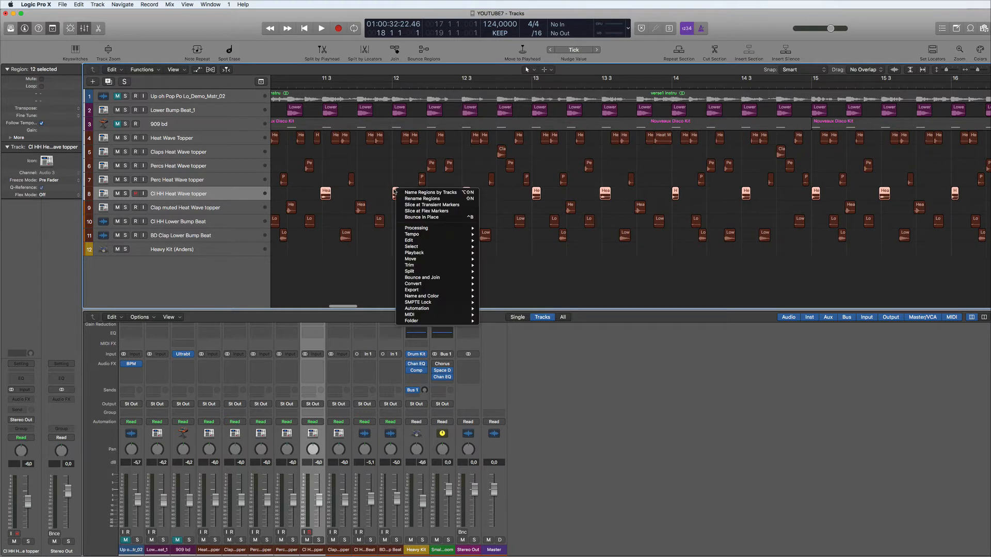
click(424, 193)
key(Down)
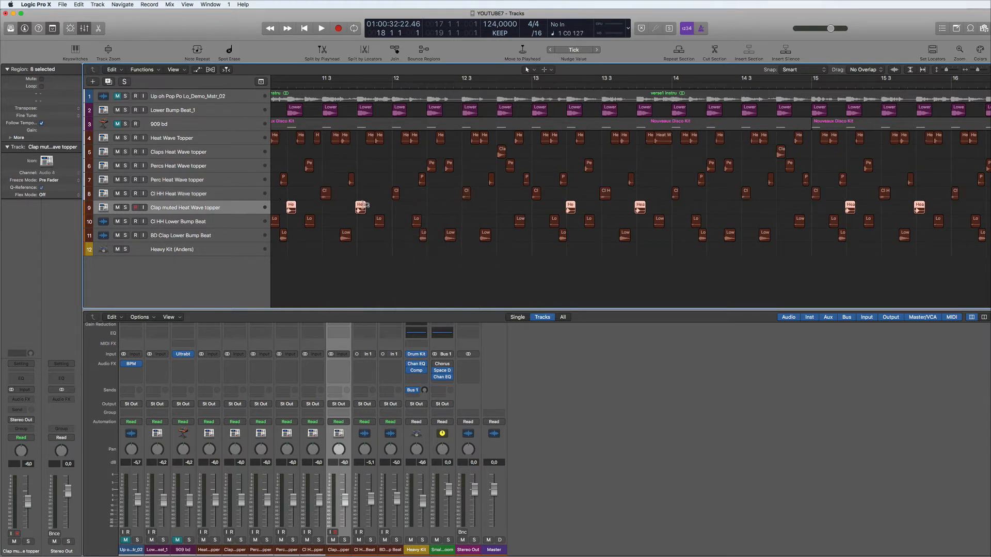
right_click(362, 205)
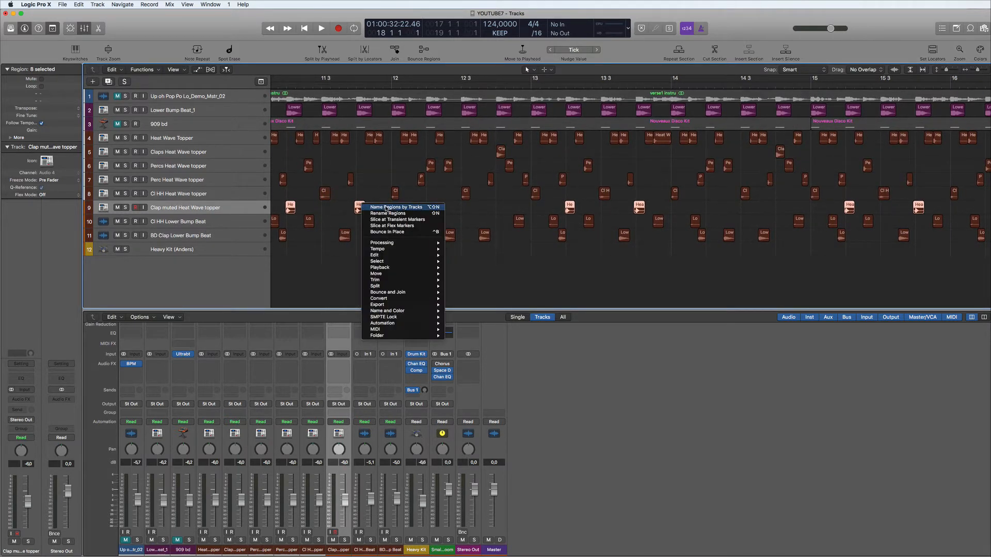
click(386, 208)
Name the regions on the Cl HH Lower Bump Beat and BD Clap Lower Bump Beat tracks after their respective tracks
key(Down)
right_click(378, 219)
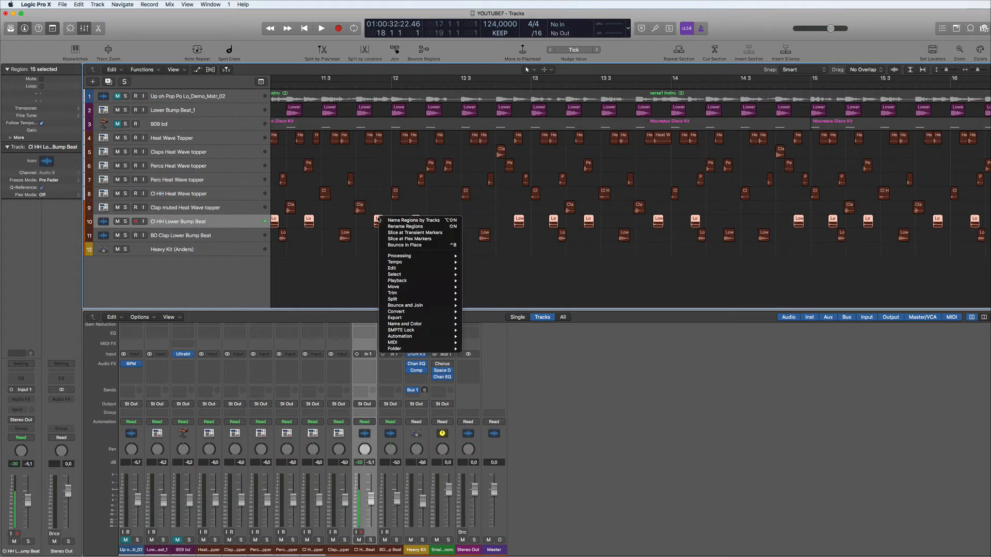
click(388, 221)
key(Down)
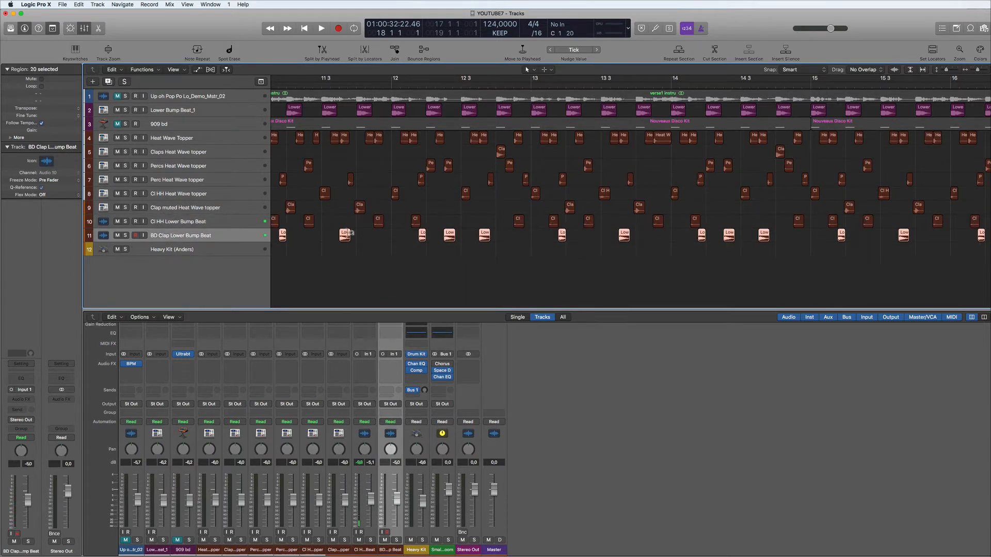
right_click(346, 233)
click(356, 235)
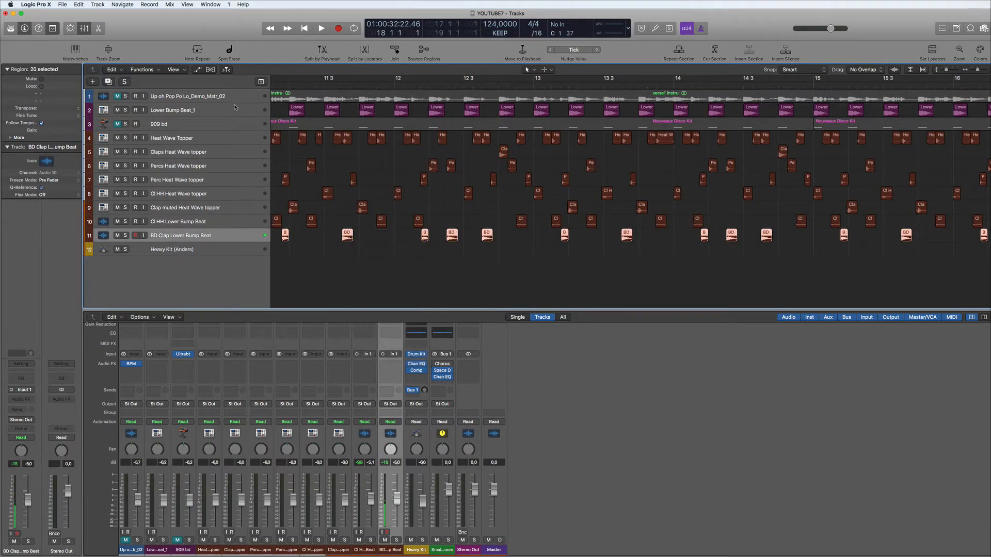
Name all regions on the Lower Bump Beat_1 track after their track
click(204, 111)
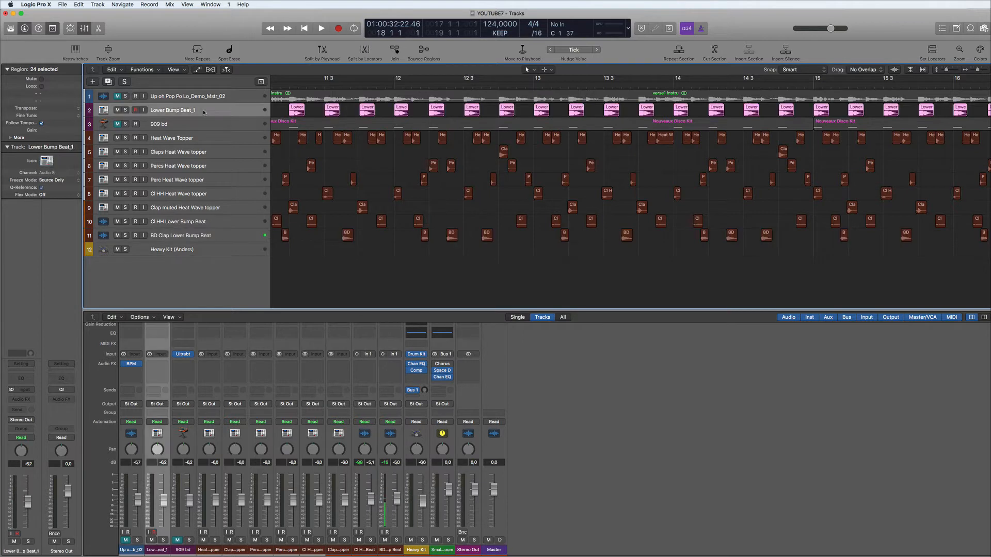
right_click(367, 106)
click(390, 110)
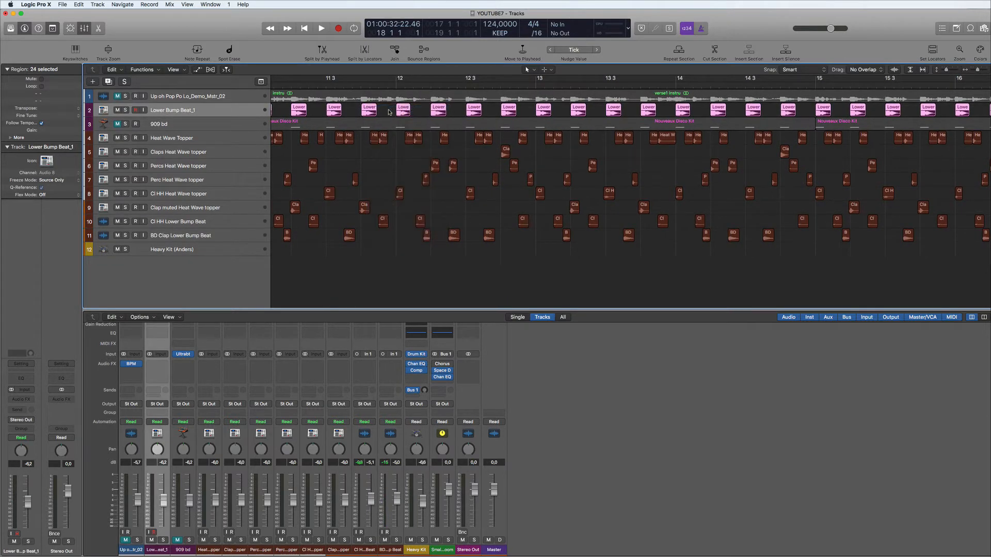
Move the 909 bd track directly above Lower Bump Beat_1 and name its Nouveaux Disco Kit regions after the track
drag(212, 124, 213, 108)
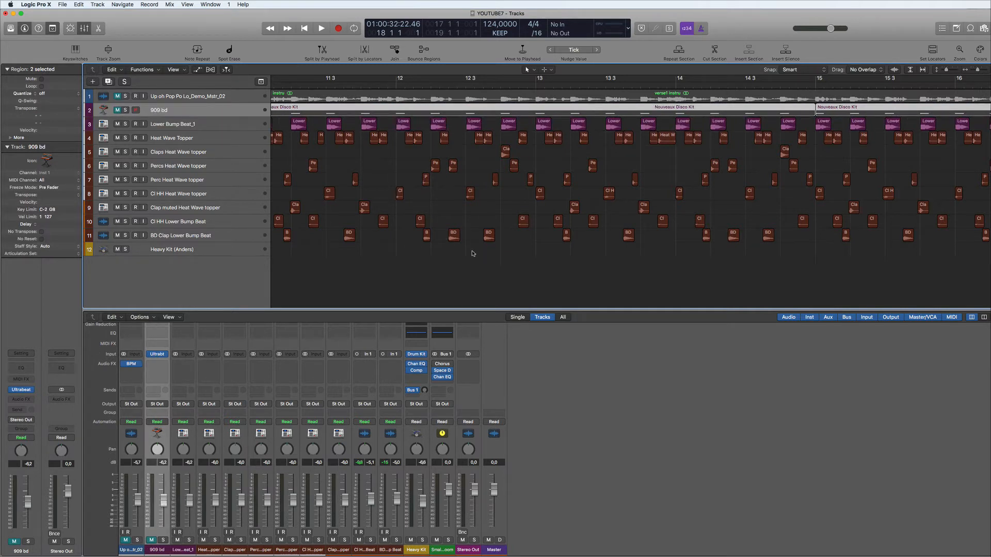
right_click(303, 108)
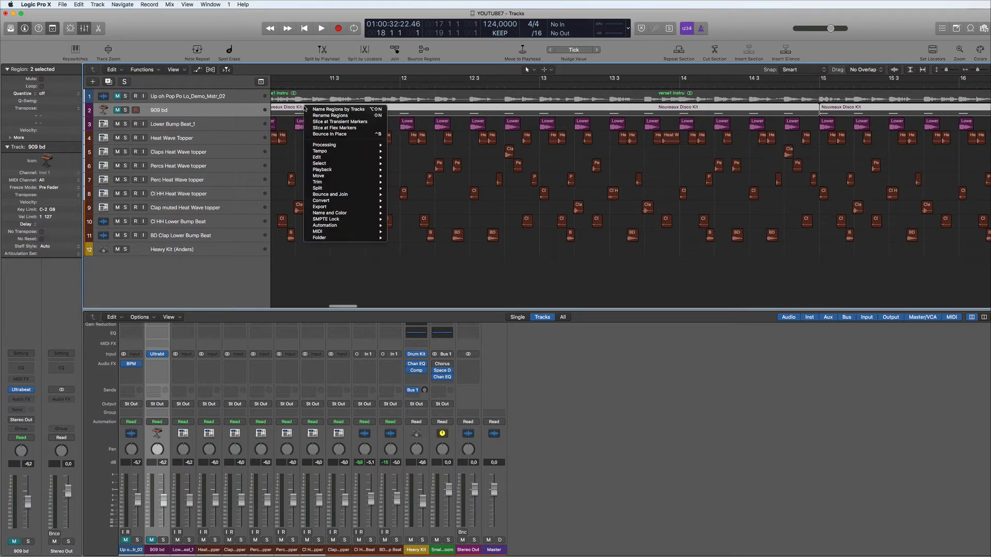
click(350, 110)
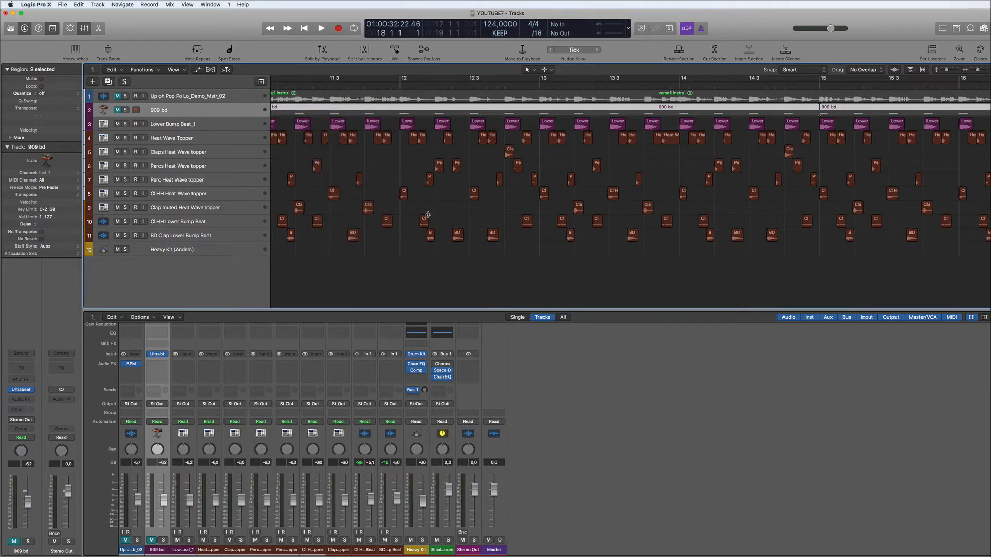
Copy the verse1 instru regions on the tracks from Lower Bump Beat_1 down to BD Clap Lower Bump Beat to bar 19, where Verse 1 vox starts
scroll(429, 215, down, 10)
scroll(429, 215, left, 5)
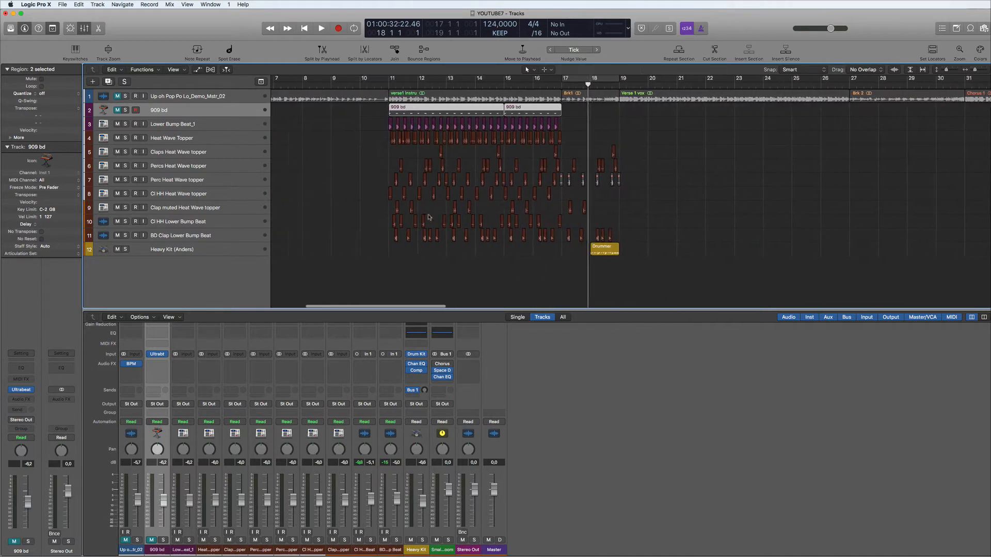
scroll(429, 215, down, 10)
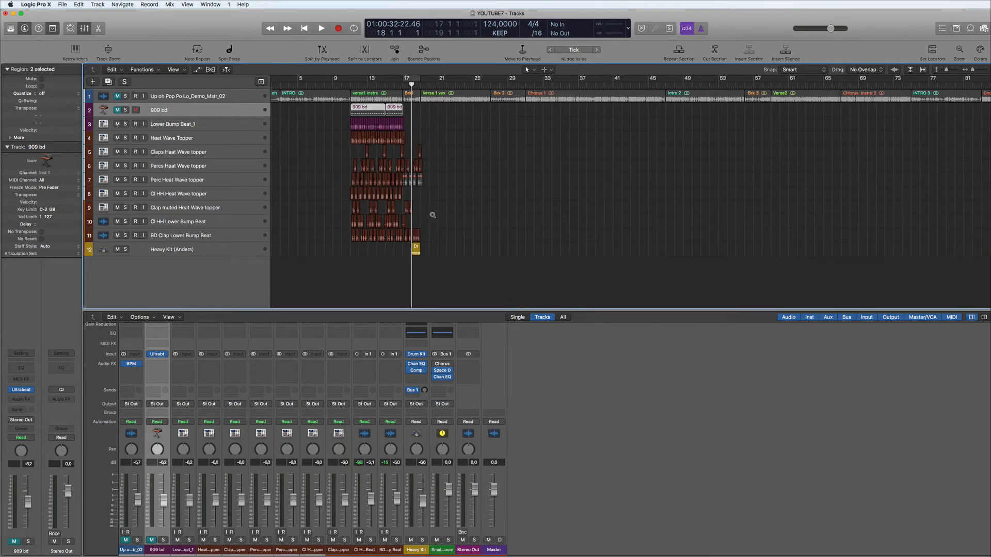
scroll(445, 214, up, 4)
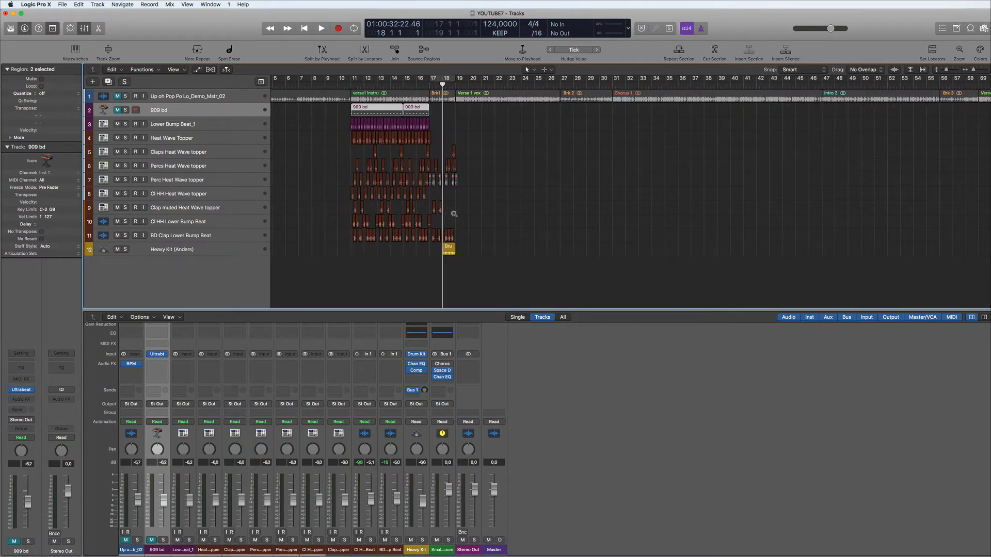
scroll(454, 215, left, 5)
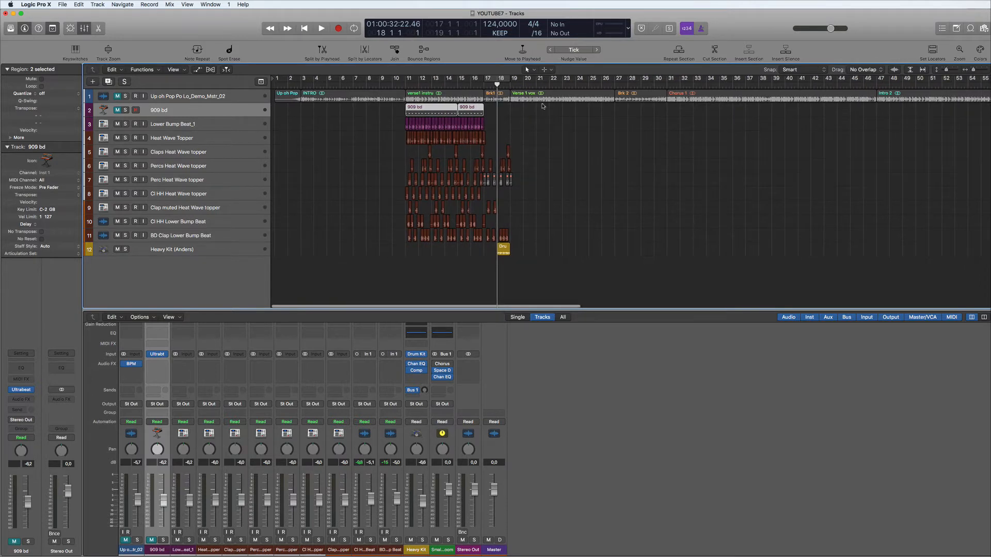
click(391, 127)
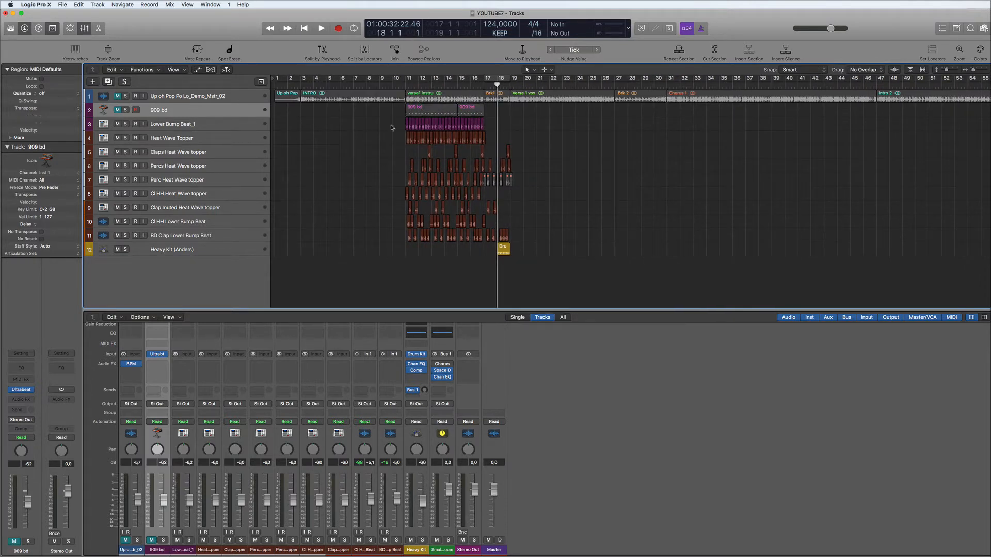
drag(396, 119, 485, 236)
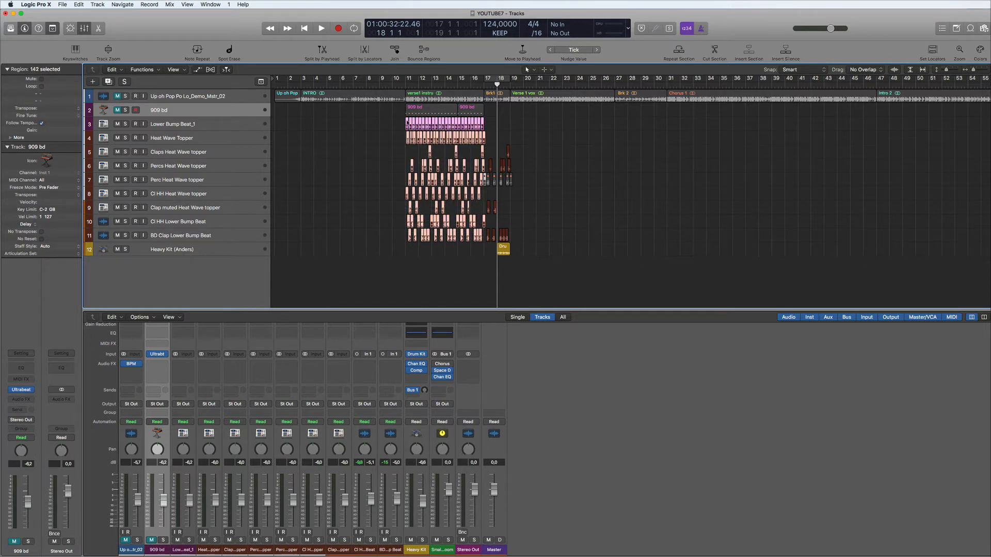
drag(491, 122, 514, 121)
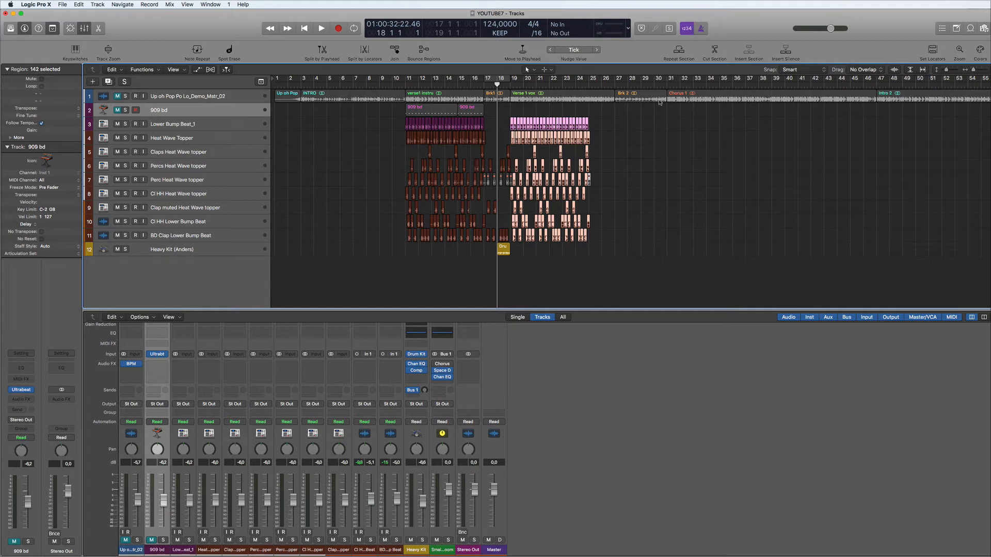
Unmute and solo the Up oh Pop Po Lo_Demo_Mstr_02 track and play its INTRO with a cycle range from bar 1 to 15
click(634, 146)
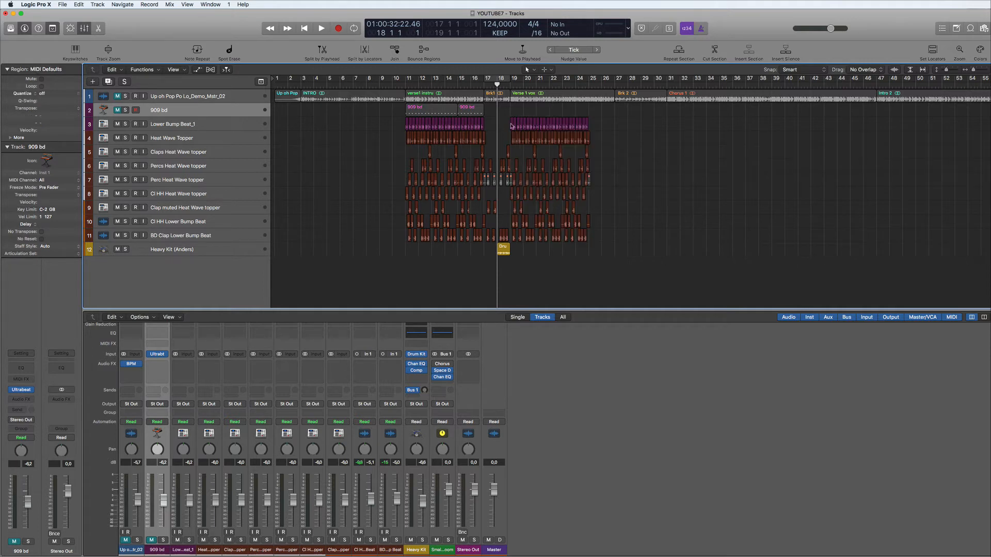
click(118, 97)
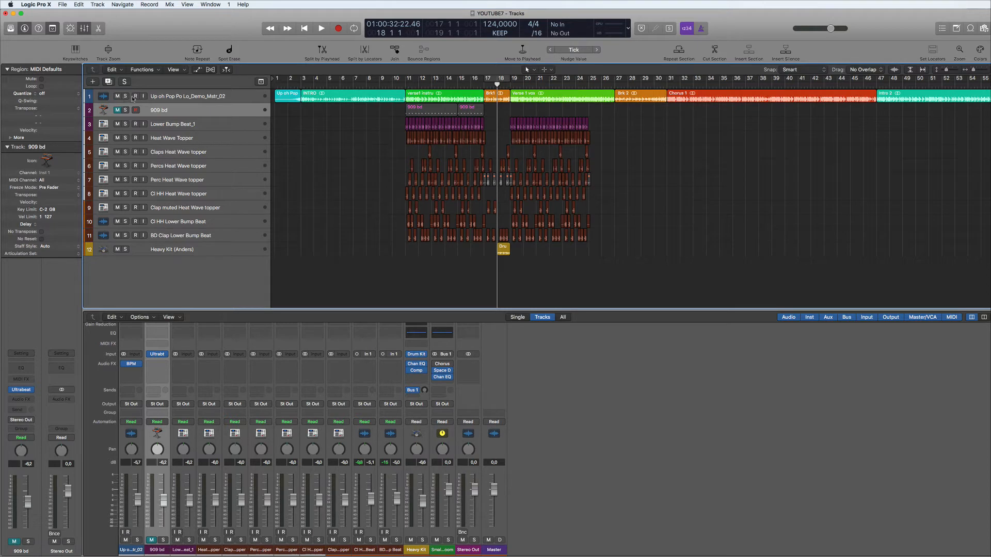
click(125, 97)
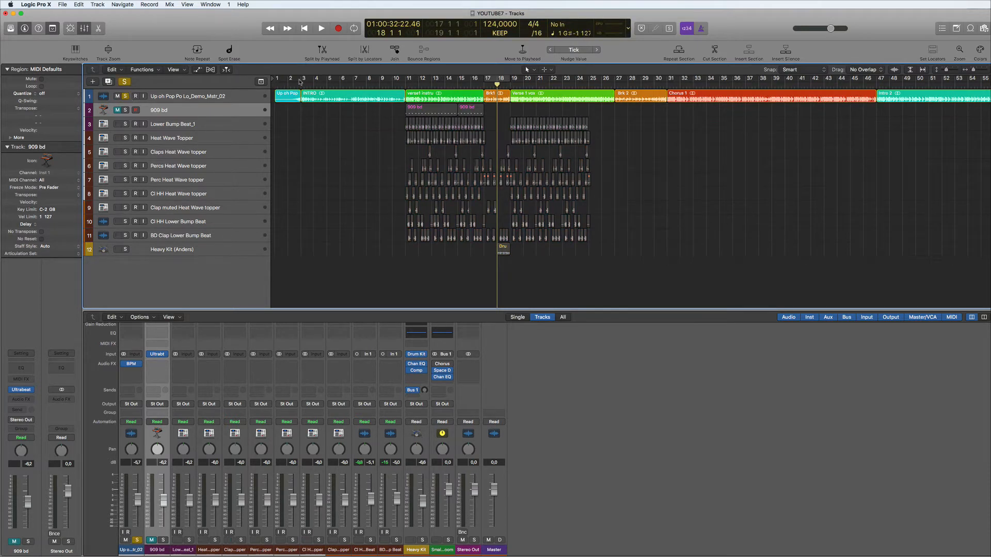
drag(277, 79, 458, 79)
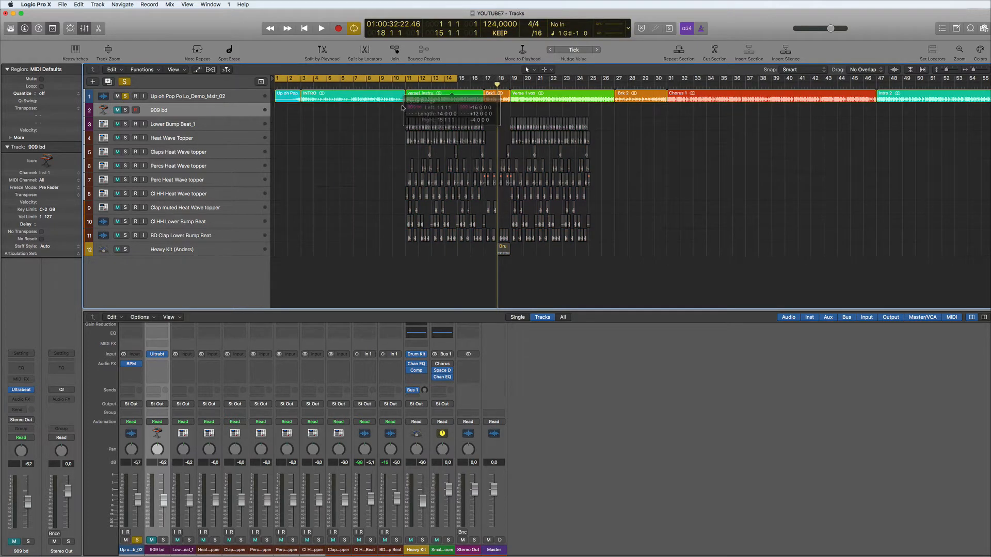
key(space)
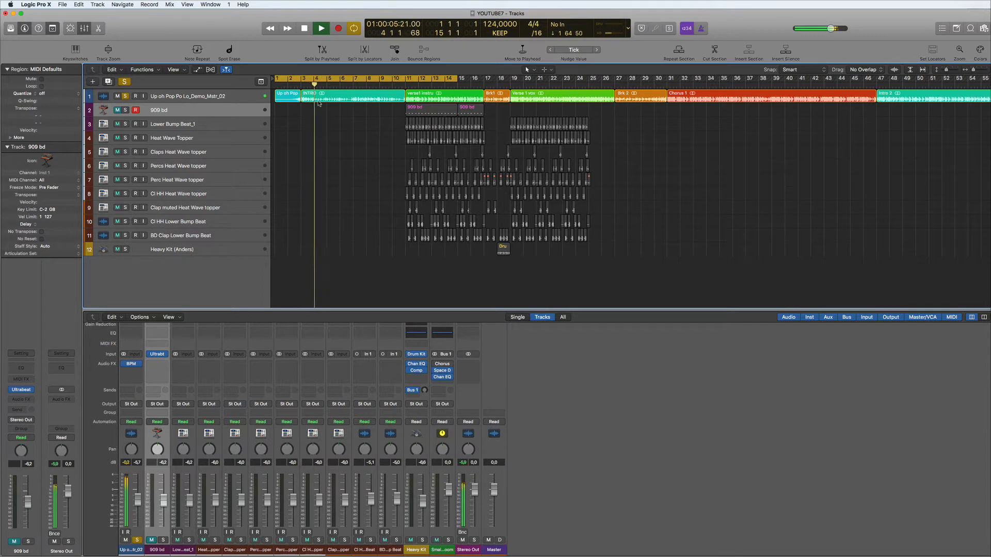
click(350, 80)
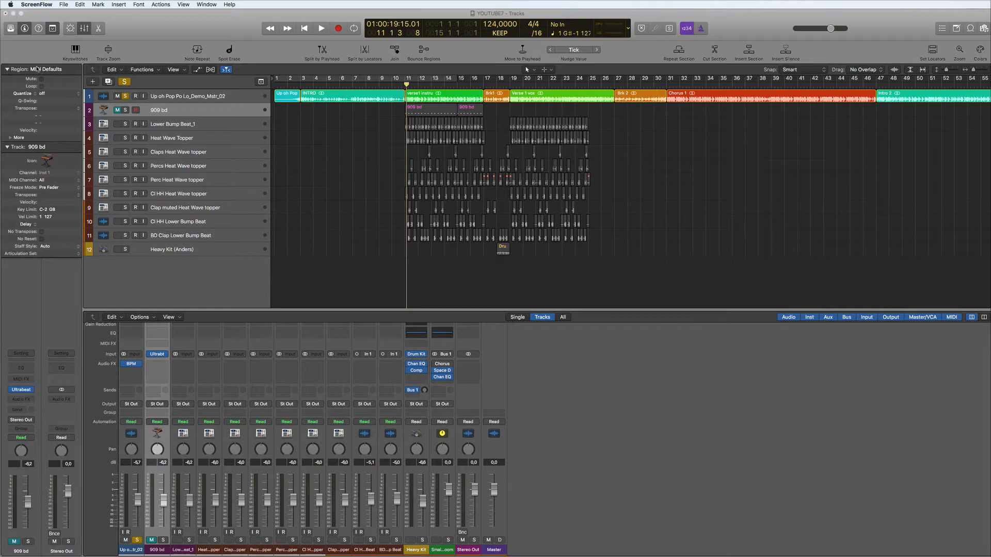
Create two software instrument tracks with empty channel strips below the Heavy Kit (Anders) track
click(231, 250)
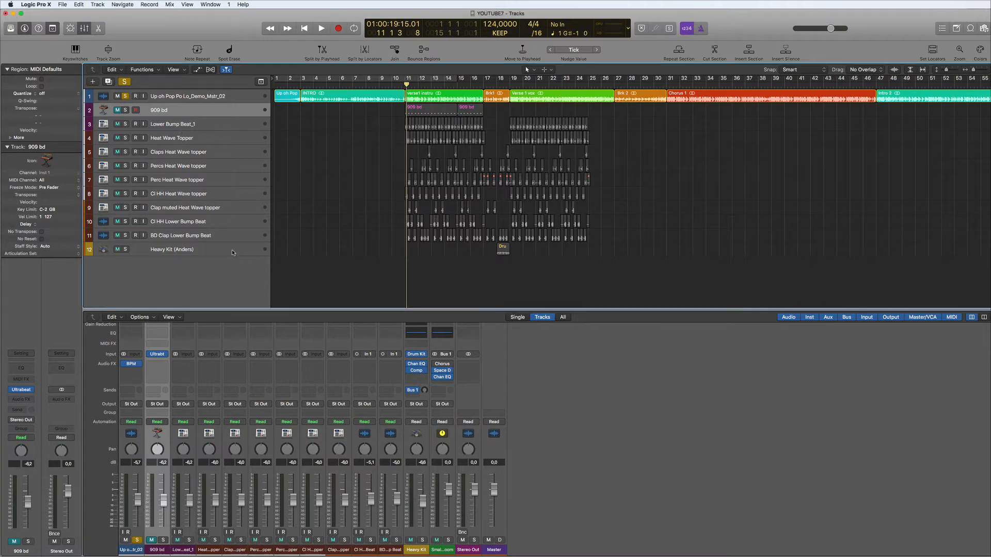
click(92, 82)
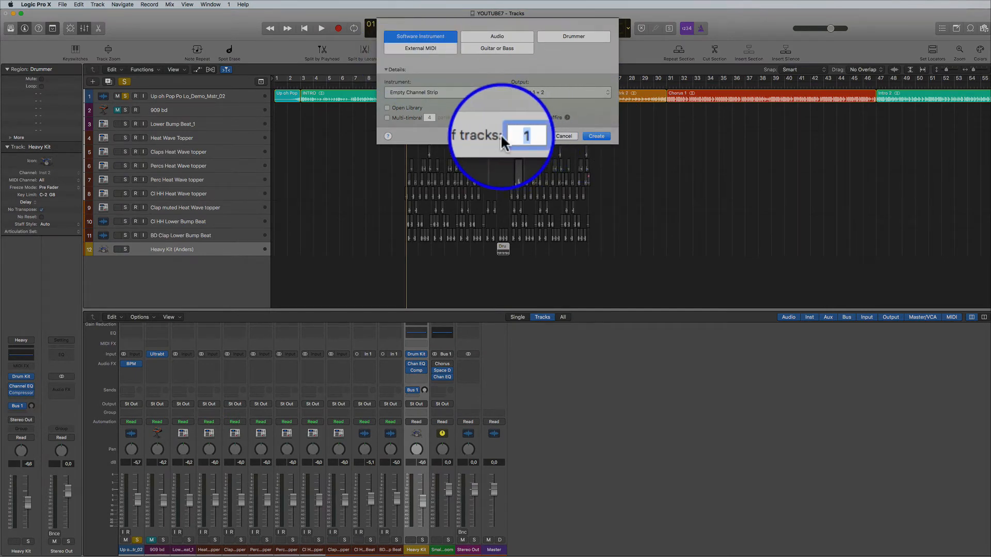
text(2)
key(Return)
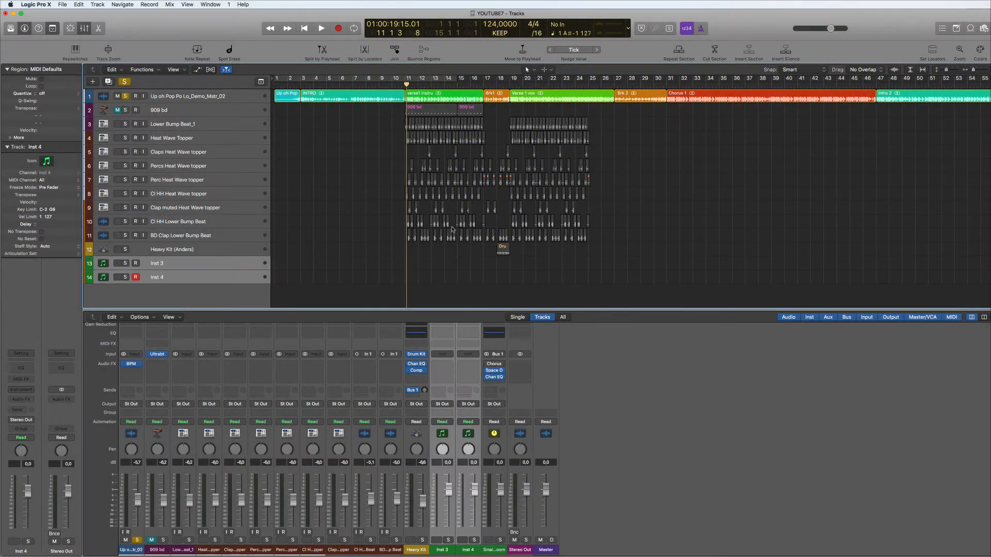
Insert a stereo Alchemy synth as the instrument on the Inst 3 track
click(217, 265)
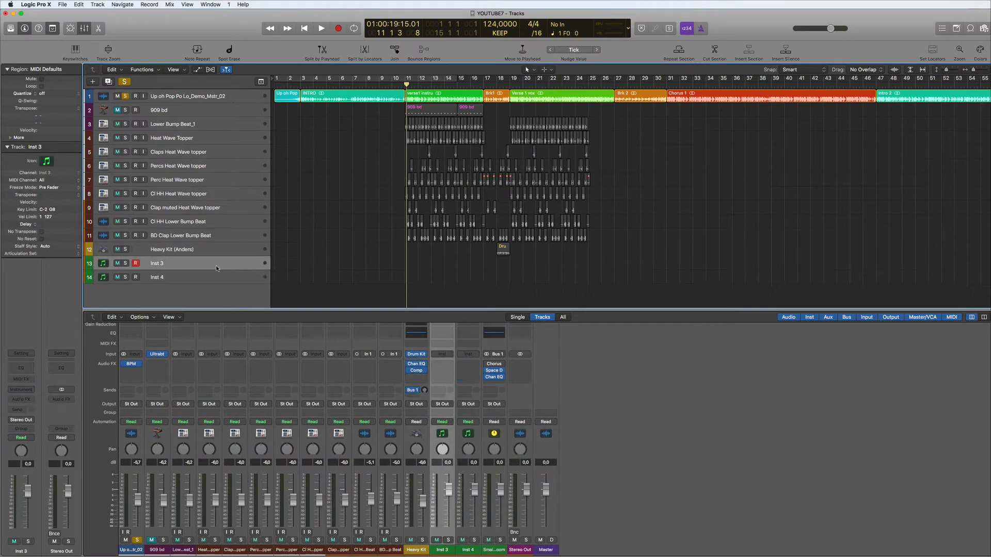
click(32, 391)
mouse_move(69, 443)
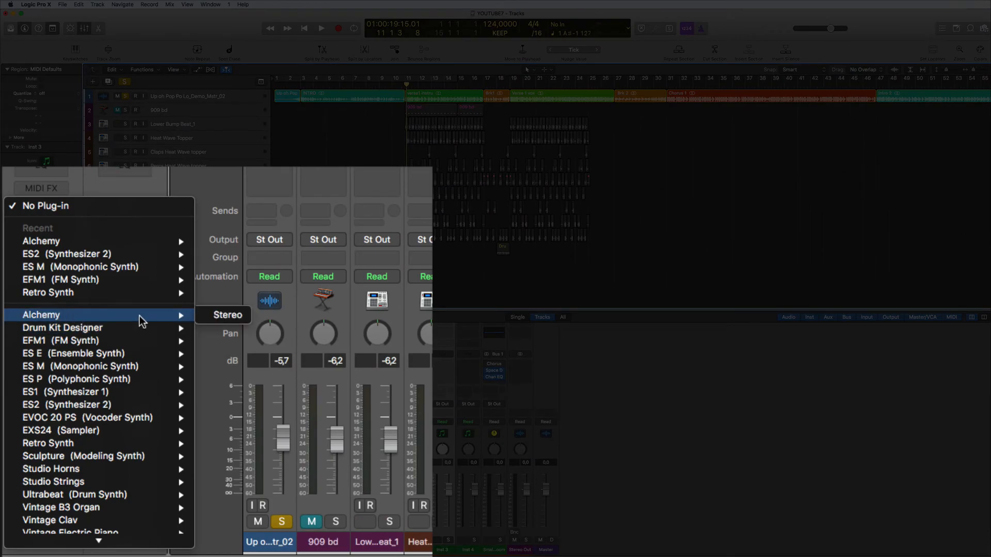
click(213, 316)
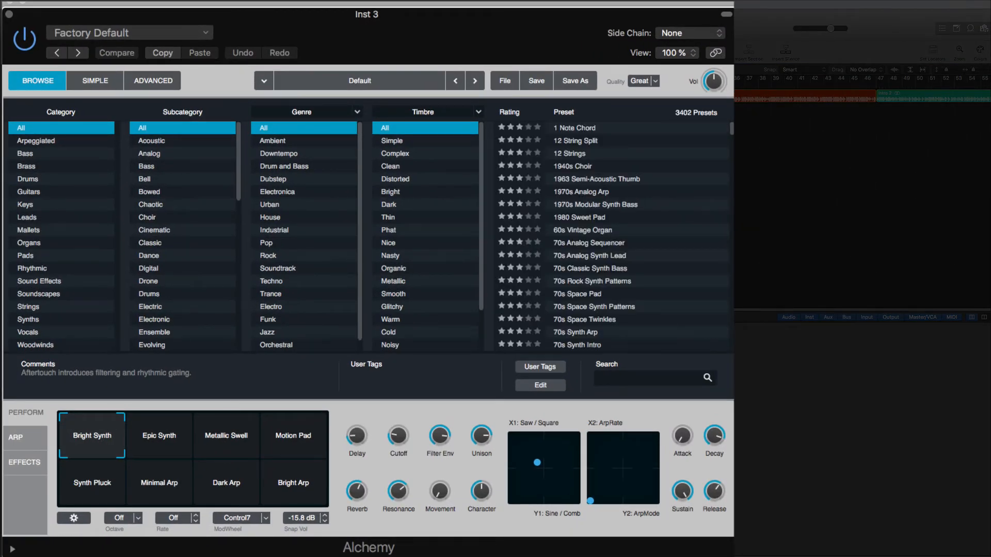
Filter Alchemy's presets by Bass, Electric and House, load Rubbery Synth Bass, and move the plug-in window clear of the track list
click(26, 156)
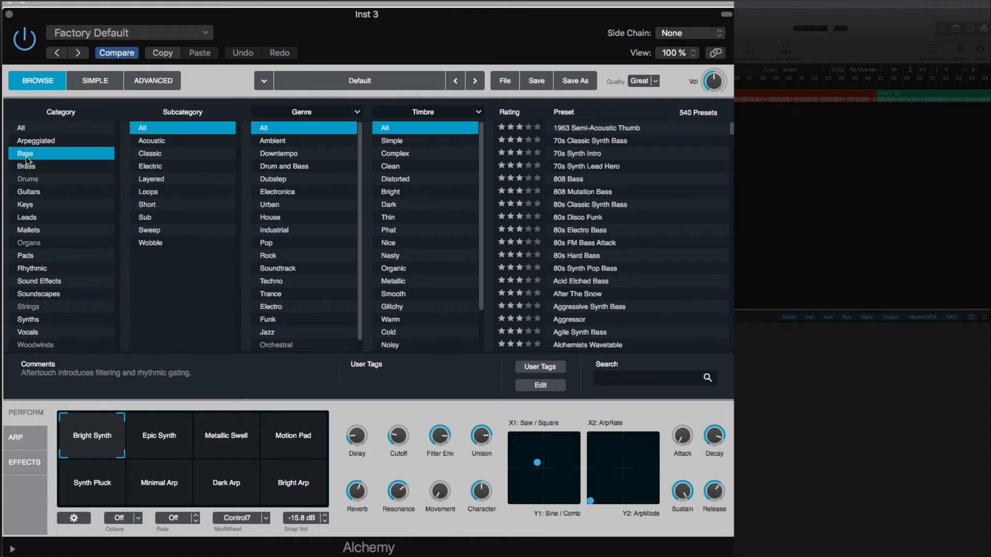
click(154, 166)
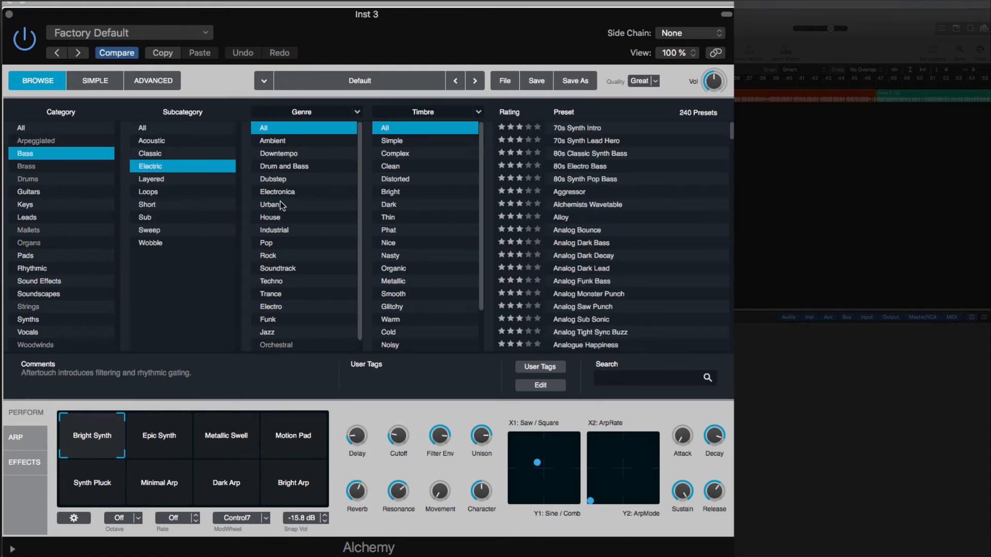
click(281, 222)
scroll(596, 220, down, 15)
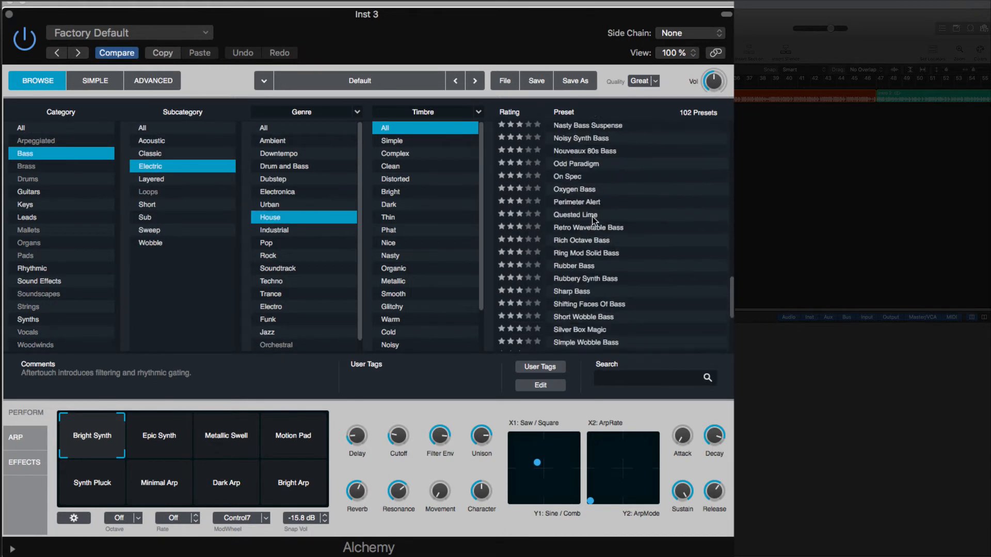
scroll(594, 221, up, 1)
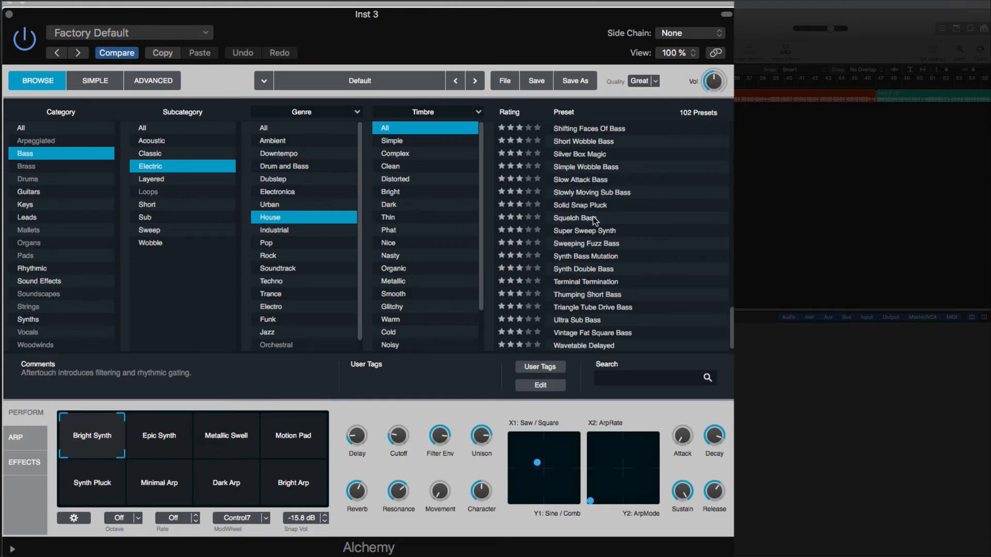
scroll(597, 221, up, 5)
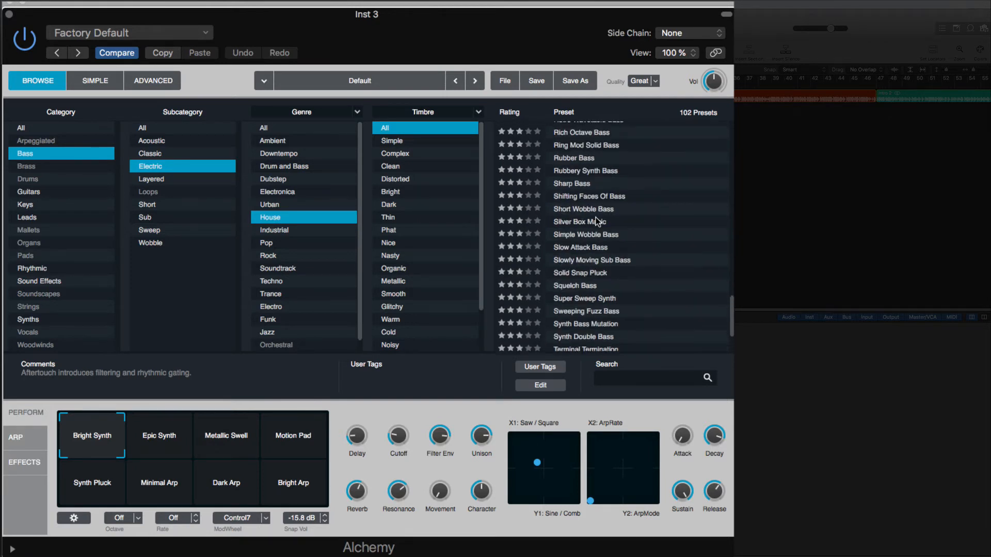
click(596, 174)
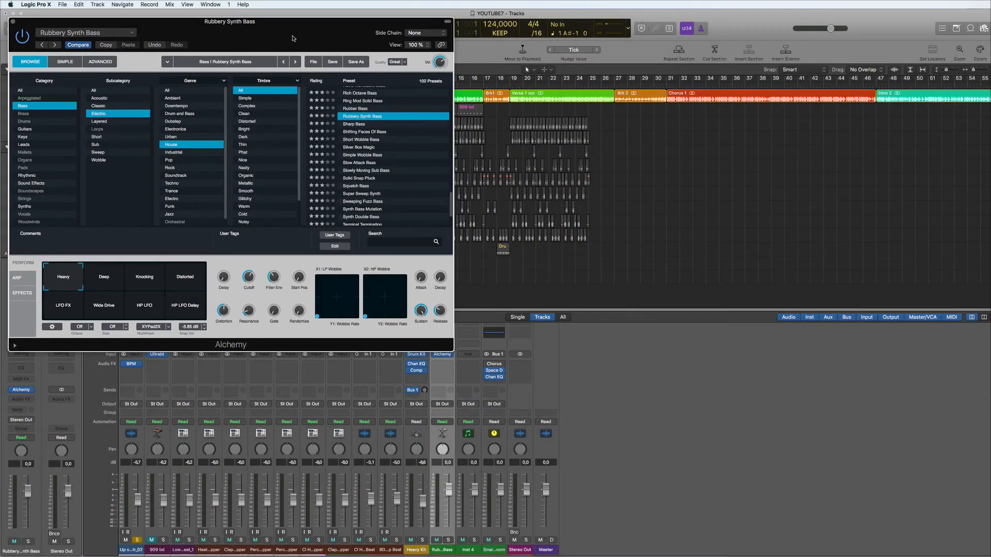
drag(292, 37, 803, 89)
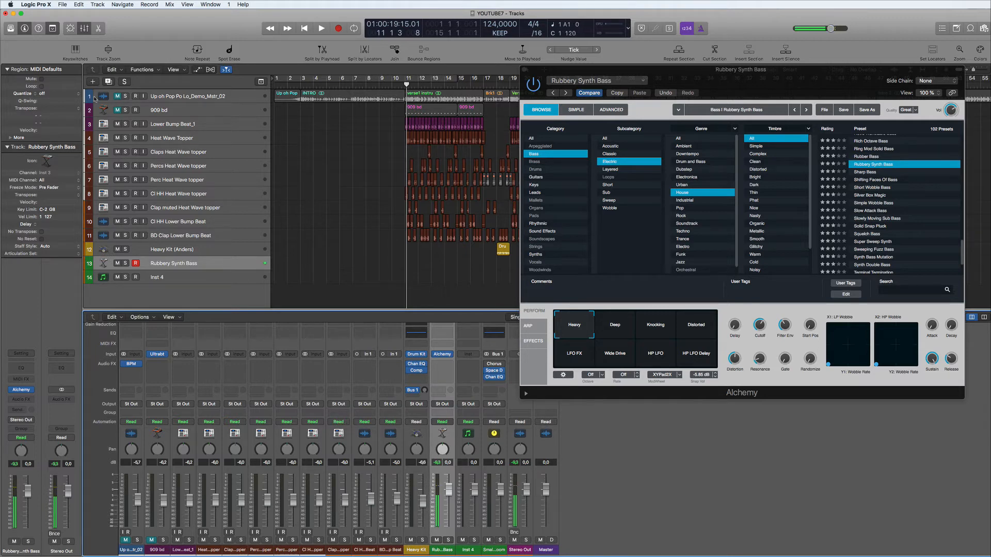
Solo the demo track and play it from bar 11, where verse1 instru starts
click(125, 96)
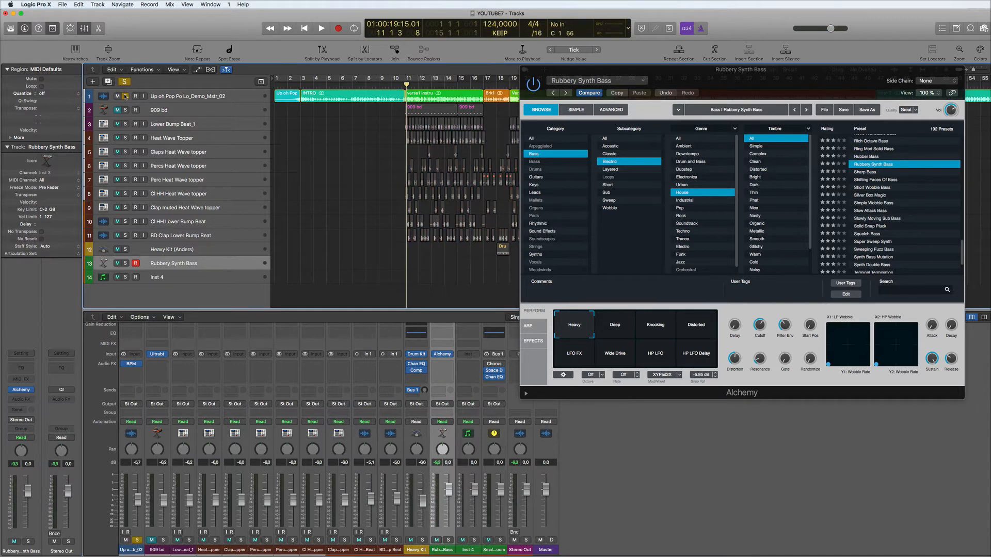
key(space)
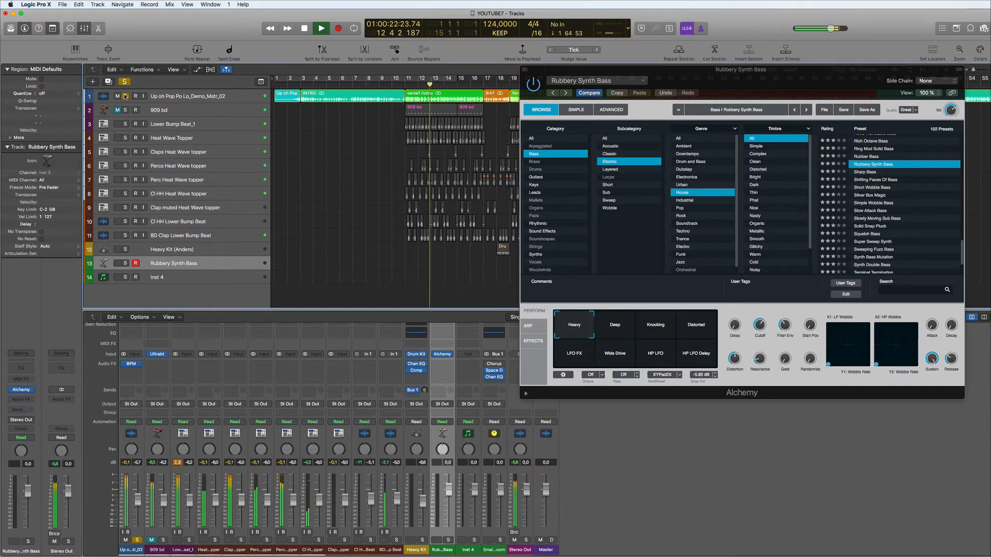
key(space)
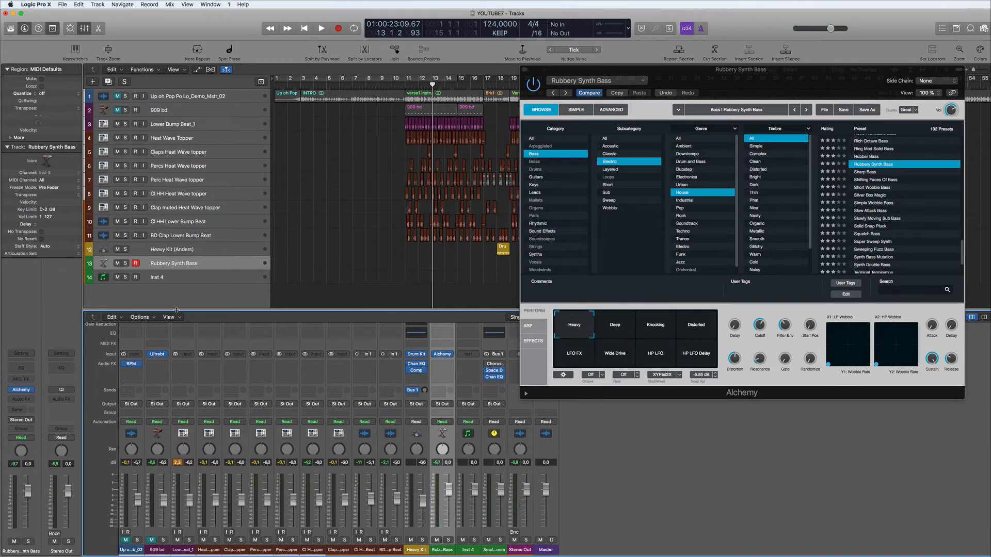
Open the Piano Roll for the Rubbery Synth Bass track, shrink it to uncover all tracks, and fit more octaves into view
click(97, 29)
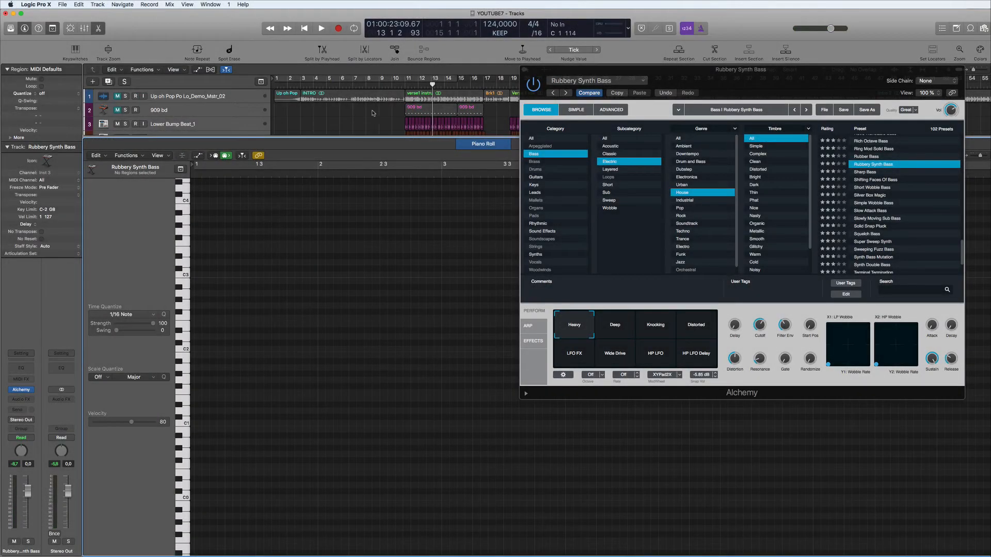
drag(366, 144, 367, 298)
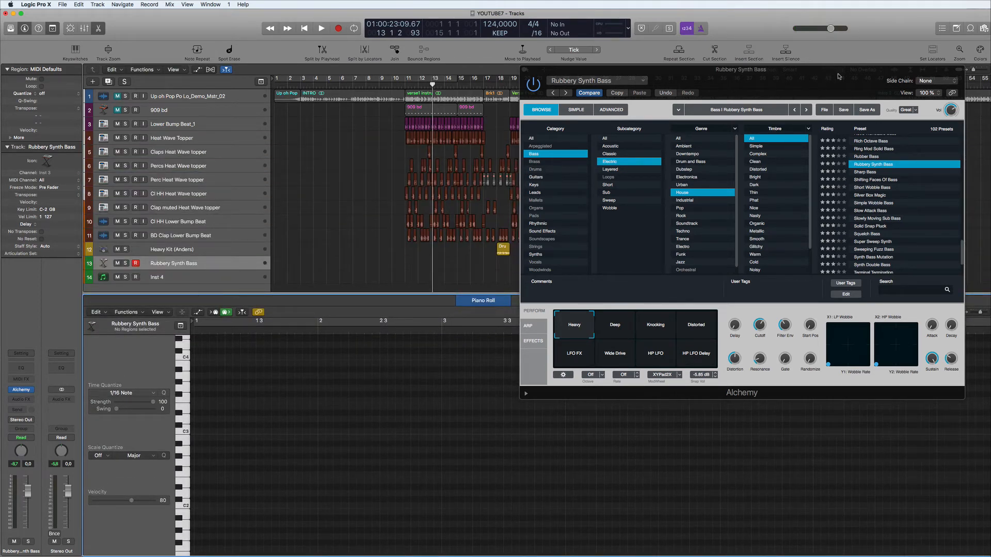
drag(839, 76, 821, 75)
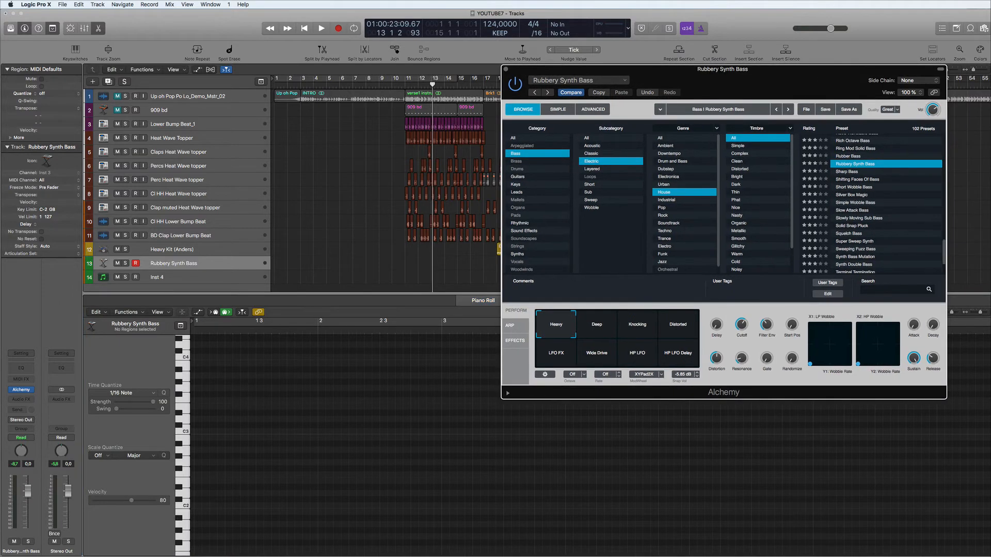
click(949, 314)
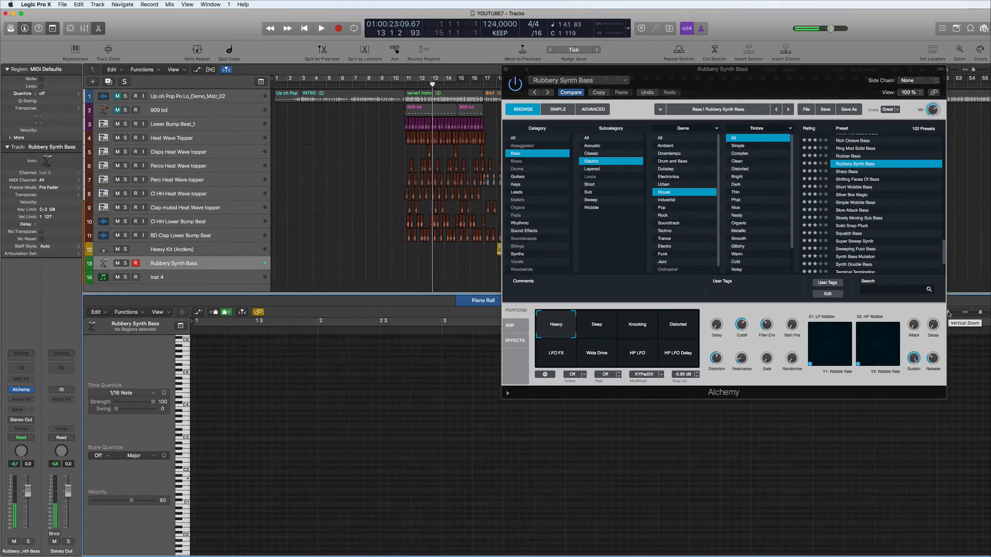
scroll(365, 467, down, 1)
scroll(365, 467, down, 1)
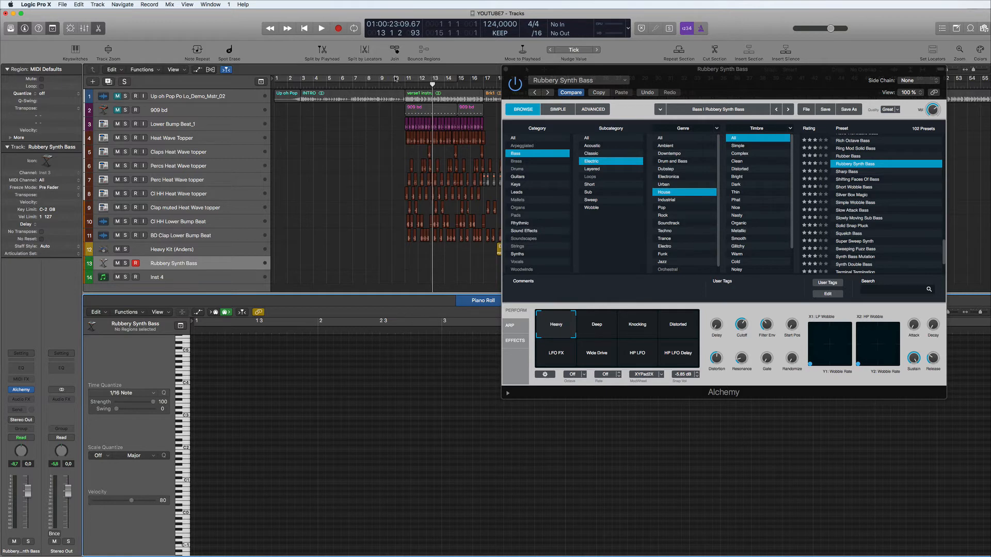
Set the cycle range from bar 10 to 19 and record a bass line on the Rubbery Synth Bass track
drag(396, 78, 570, 75)
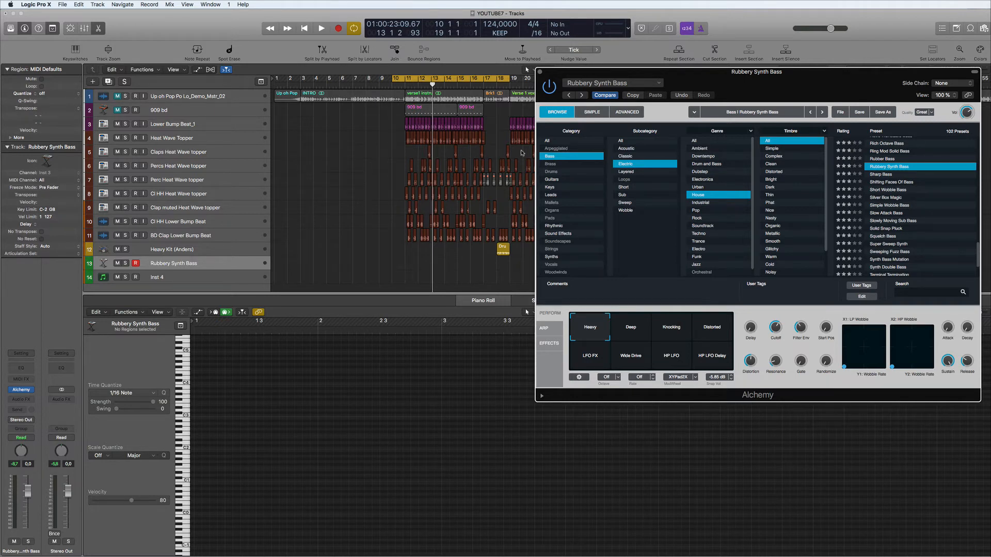
key(space)
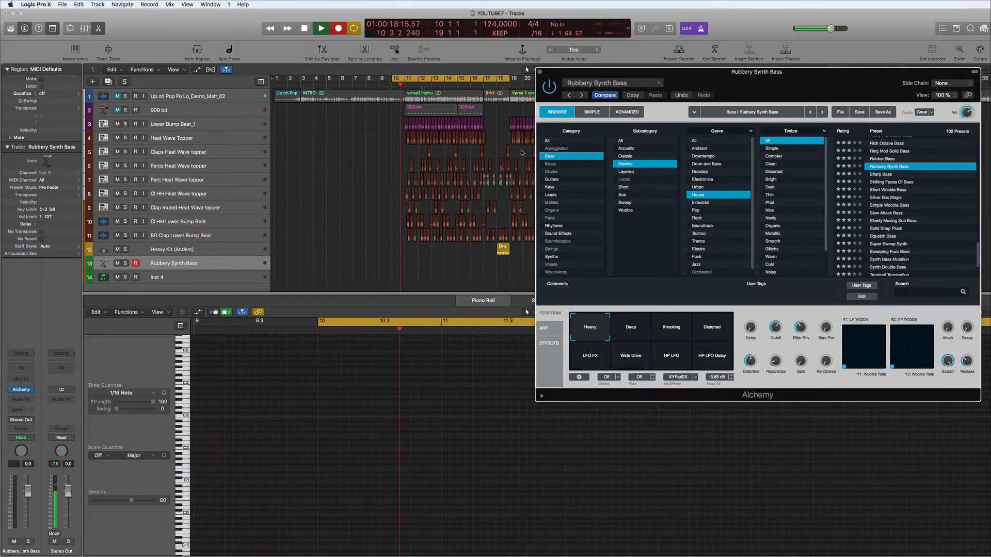
key(r)
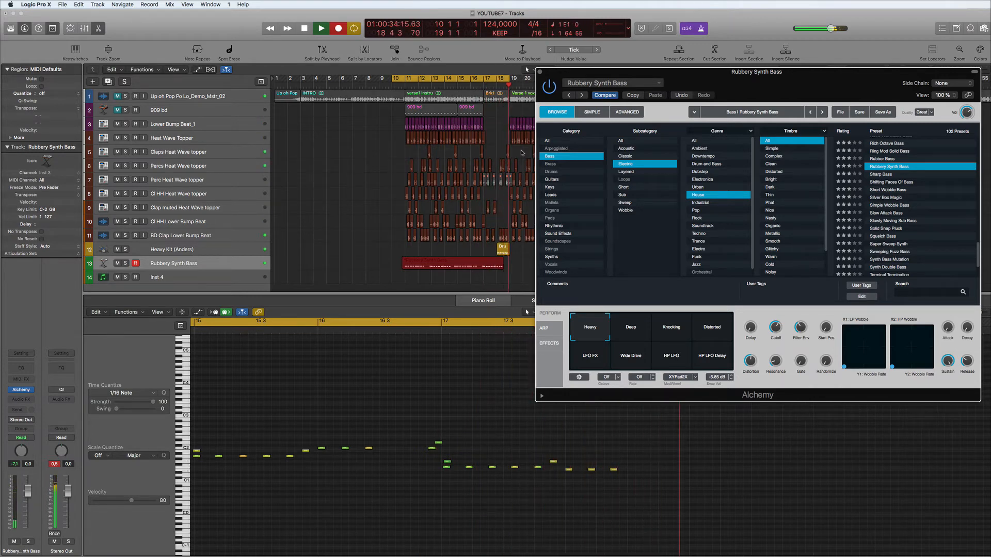
key(space)
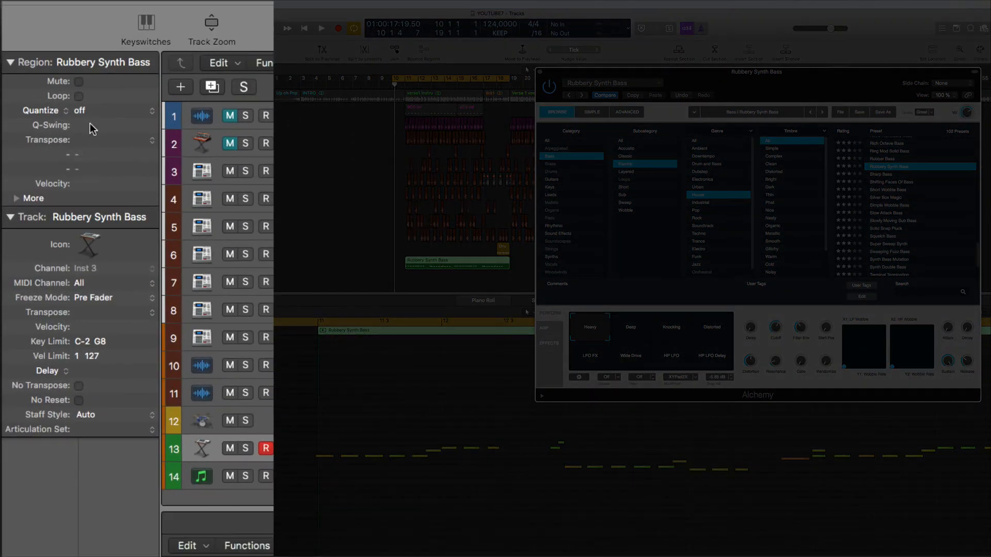
Quantize the recorded Rubbery Synth Bass region to 1/16 Note and close the Alchemy window
click(90, 114)
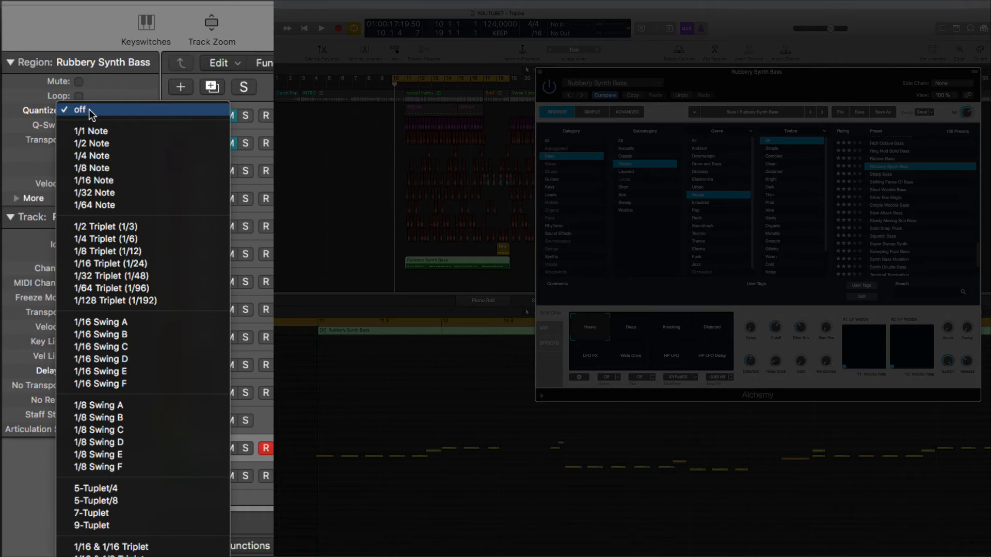
click(111, 181)
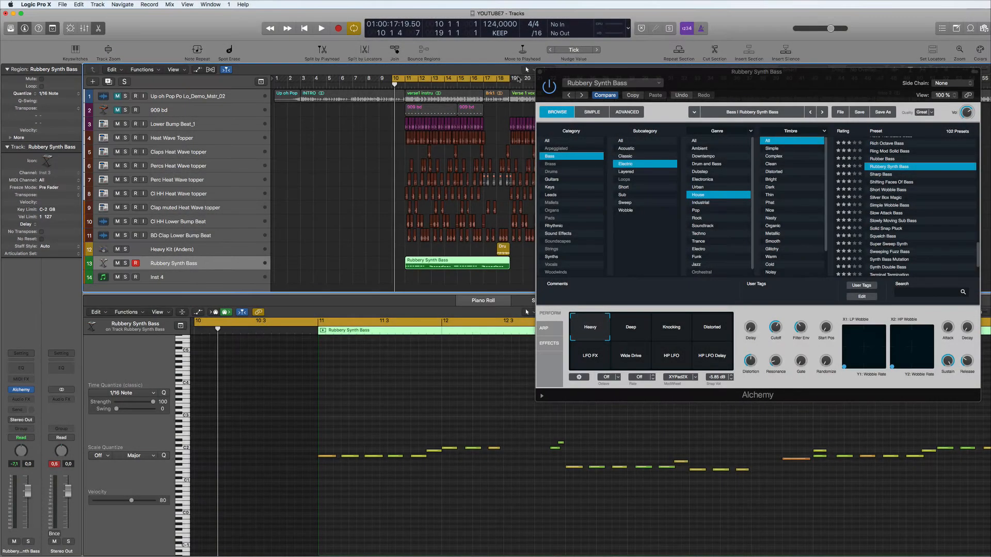
click(537, 71)
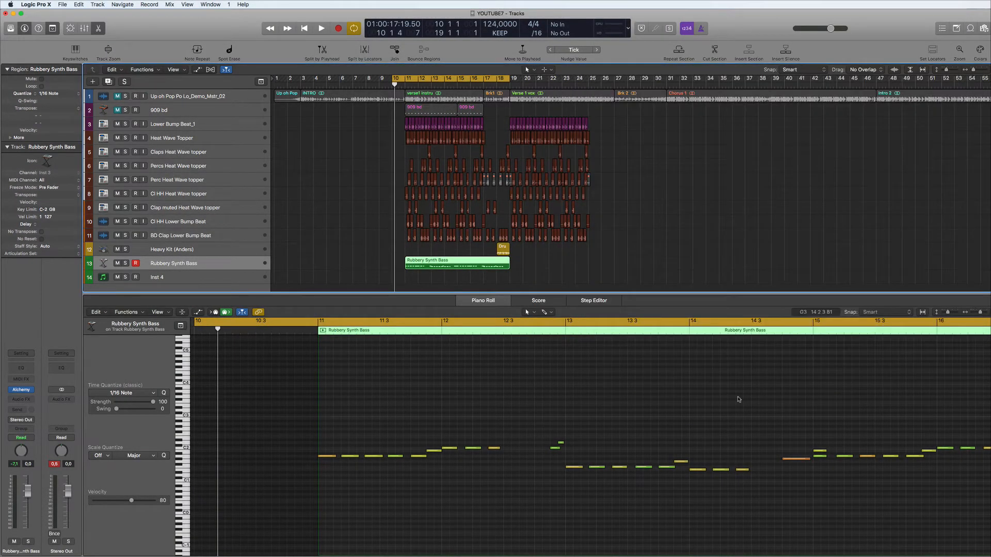
Delete the stray overlapping notes at the start of bars 15 and 17 in the Rubbery Synth Bass region
click(839, 491)
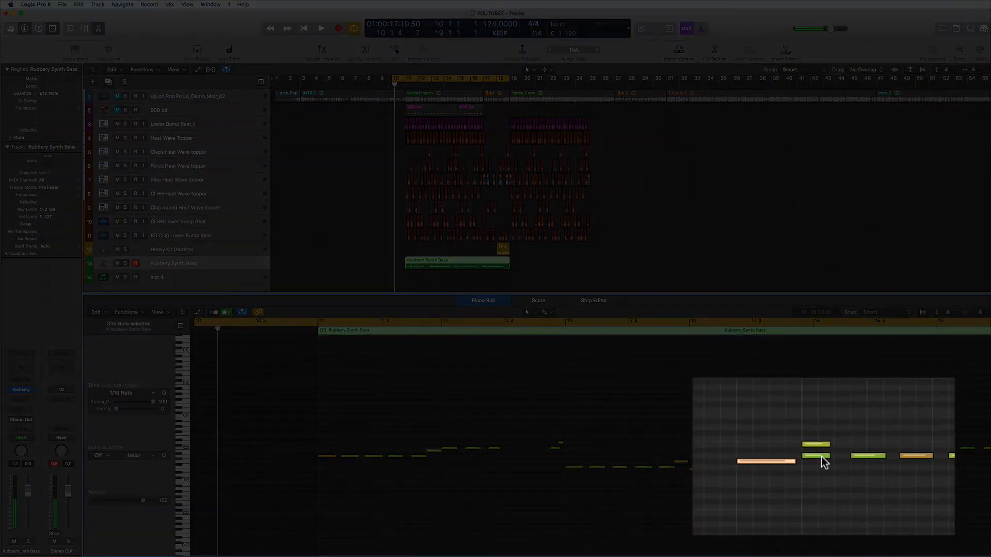
click(820, 451)
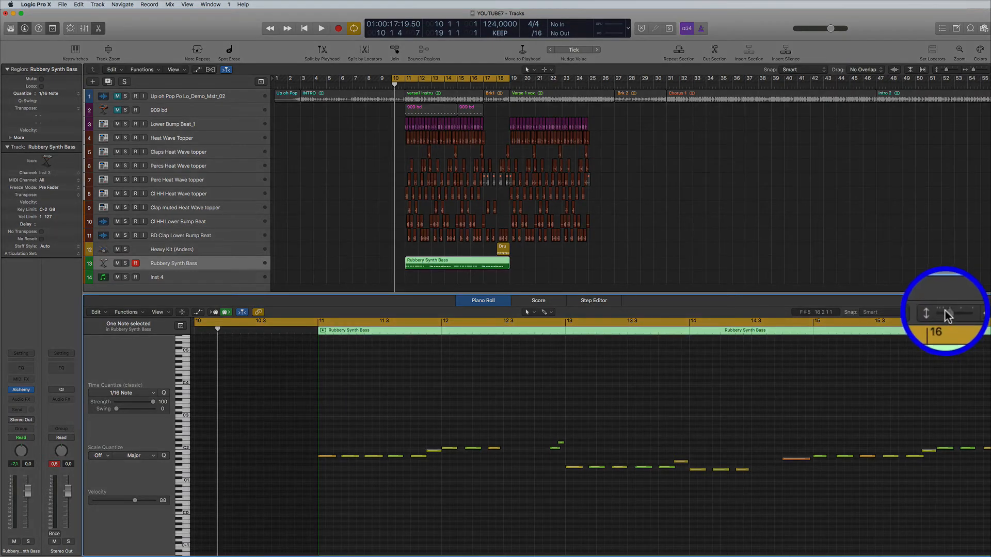
drag(948, 312, 954, 317)
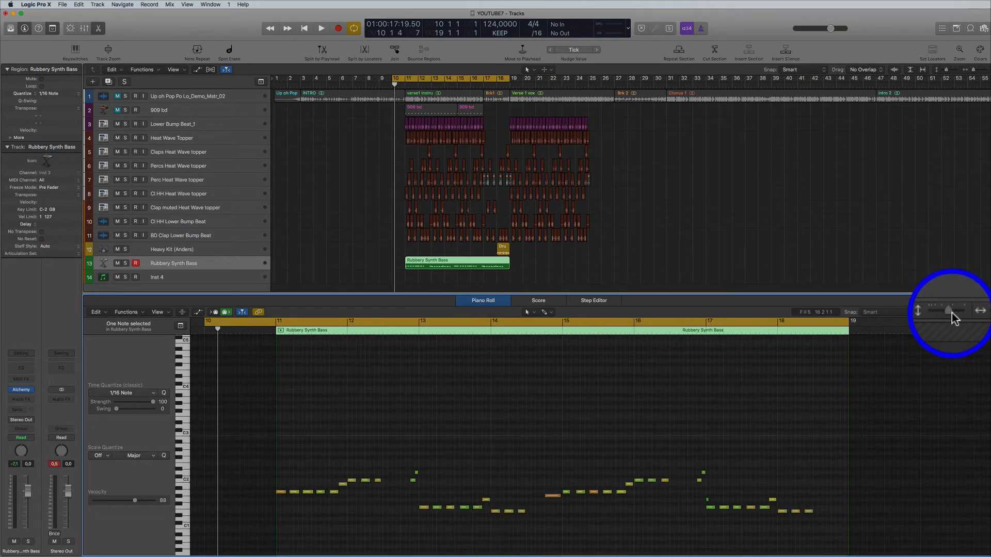
click(707, 501)
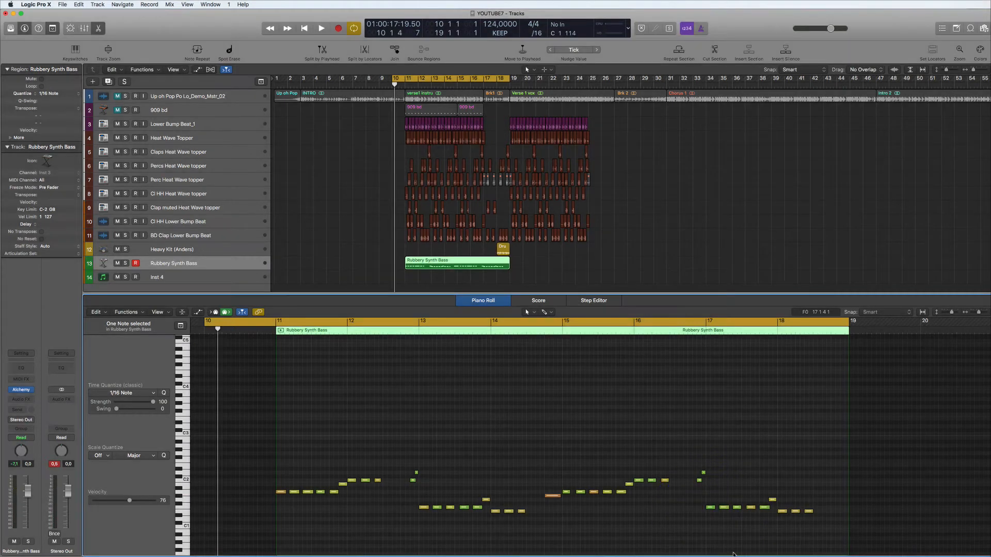
Select all the bass notes and show their Note Velocity lane in the Piano Roll
drag(809, 427, 275, 534)
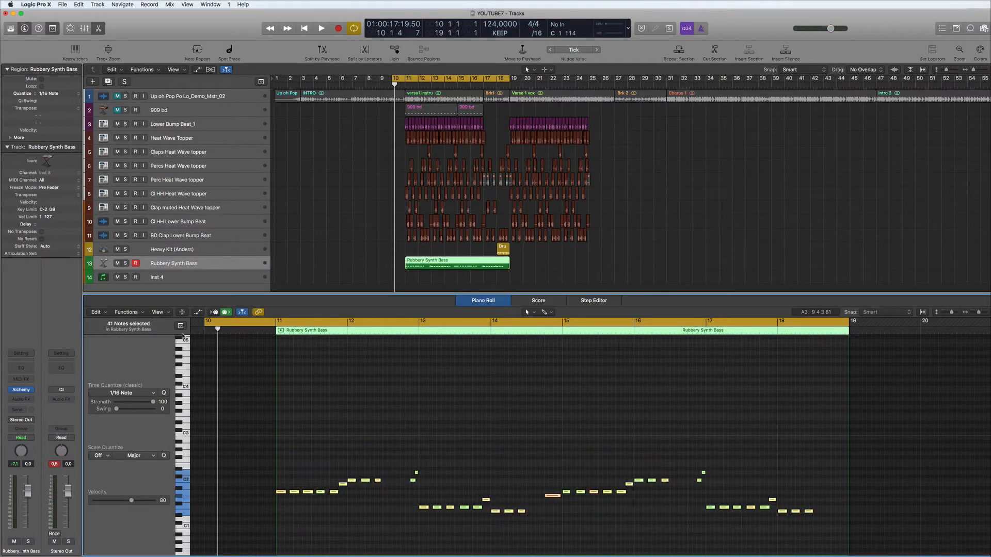
click(197, 313)
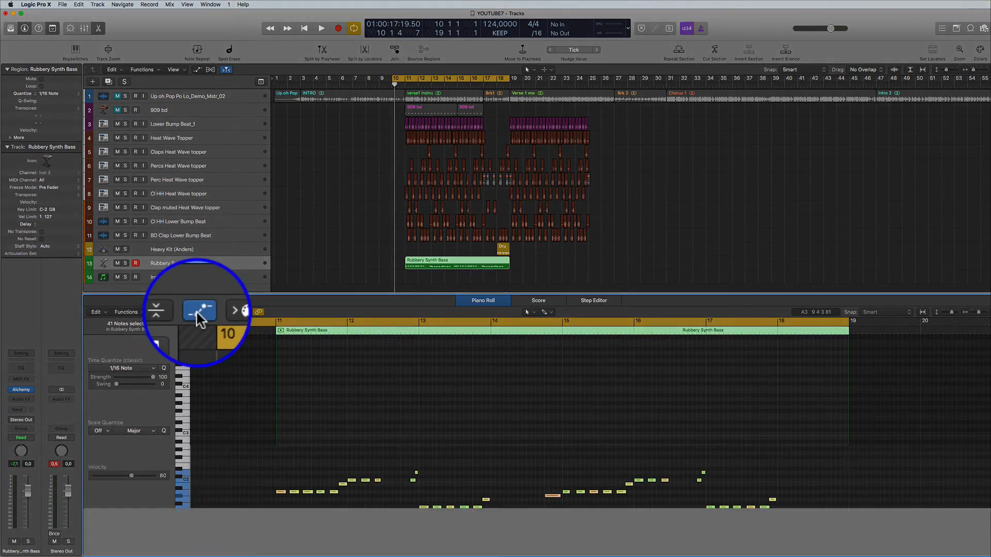
click(180, 478)
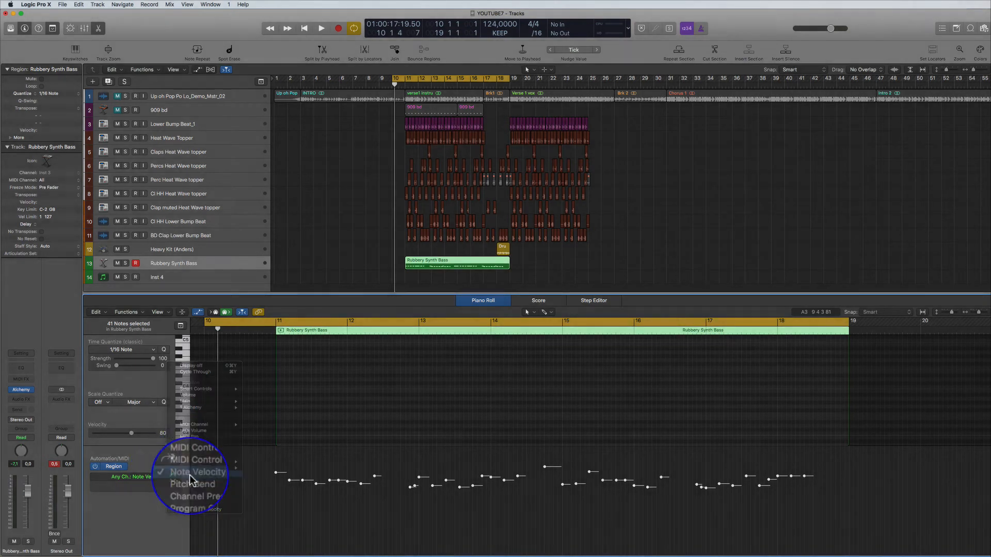
click(190, 475)
scroll(413, 406, down, 15)
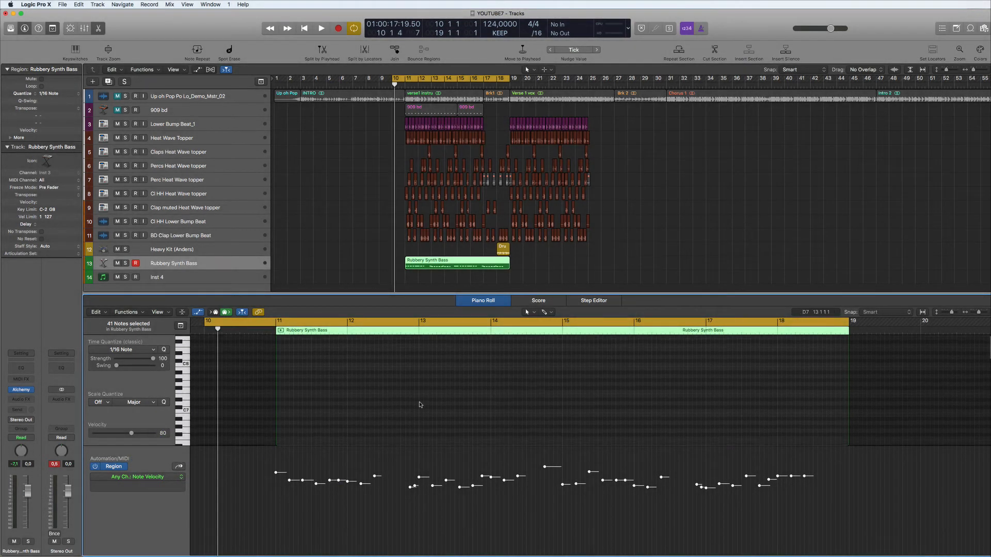
scroll(420, 406, up, 4)
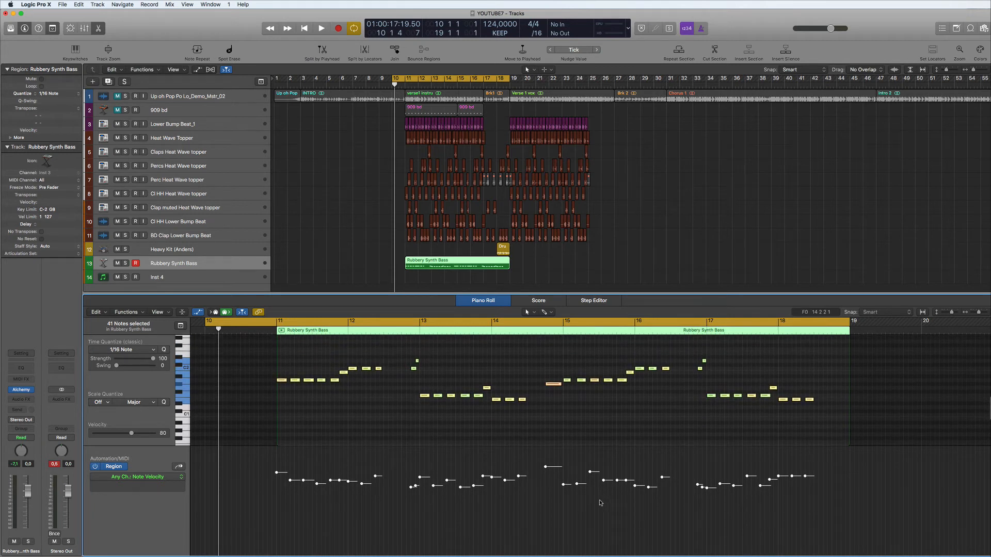
Raise the velocity of all selected bass notes to 127 and play them with the cycle range set from bar 11 to 19
drag(564, 488, 557, 399)
key(space)
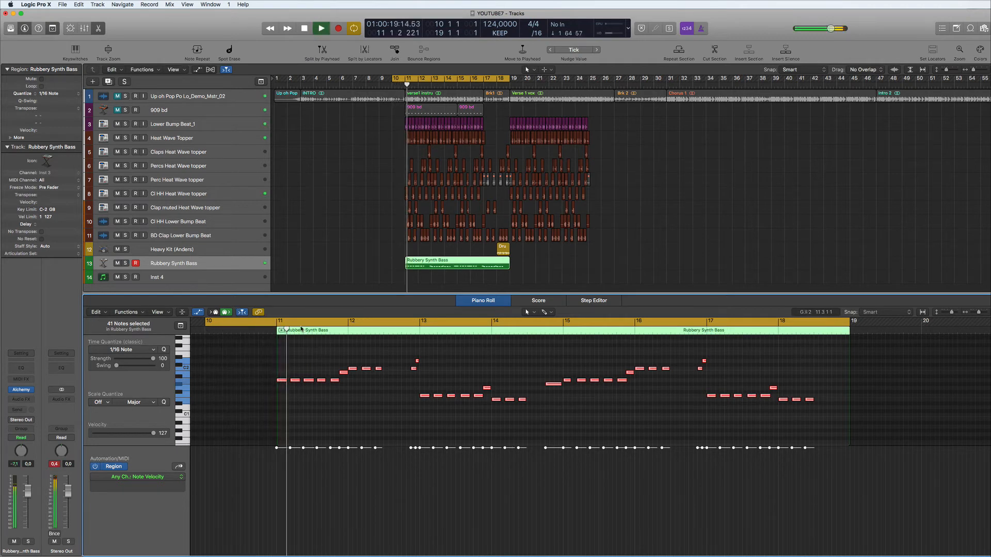
click(279, 324)
drag(279, 324, 780, 325)
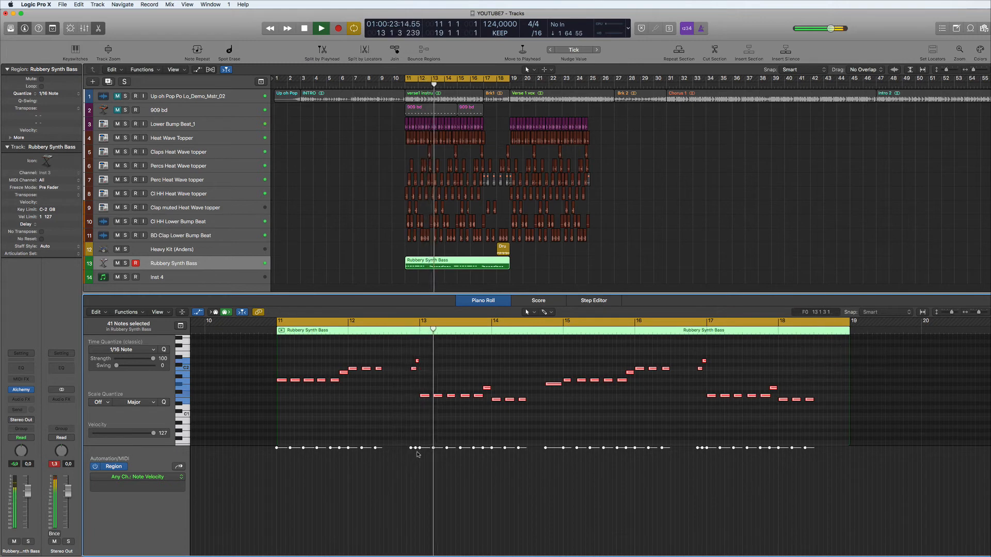
key(space)
Lower the velocity of all selected bass notes to 103 and play the cycle to check the sound
mouse_move(415, 451)
mouse_down()
mouse_move(422, 531)
mouse_move(418, 468)
mouse_up()
key(space)
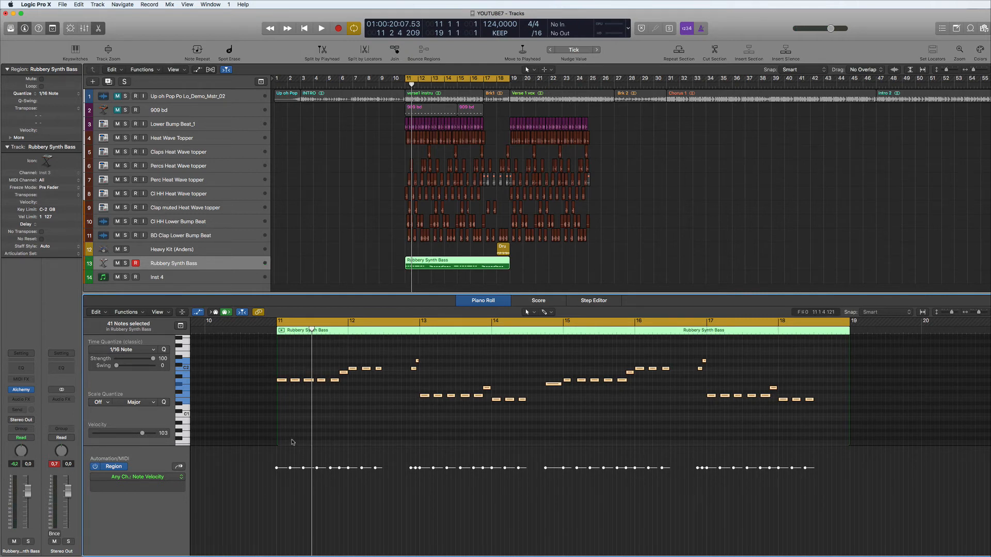
key(space)
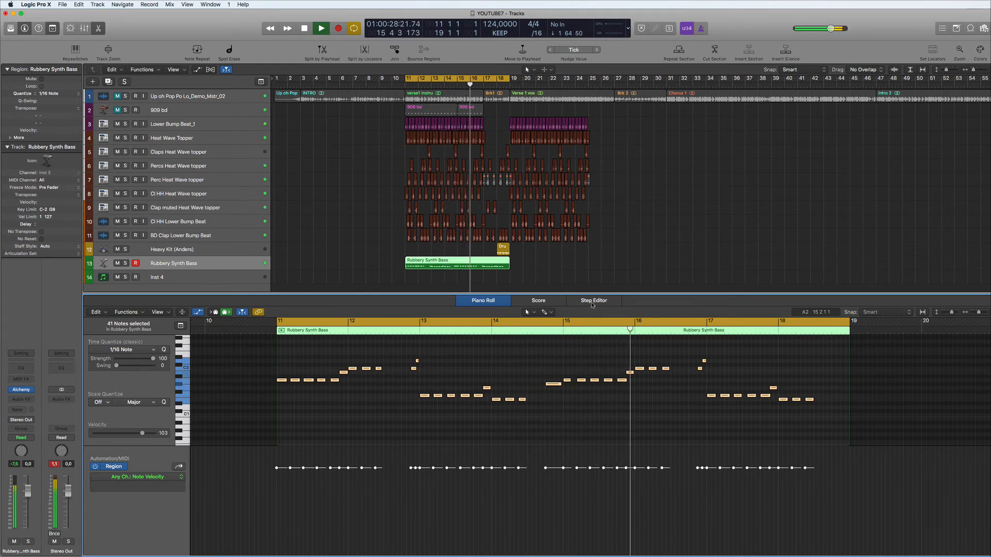
key(space)
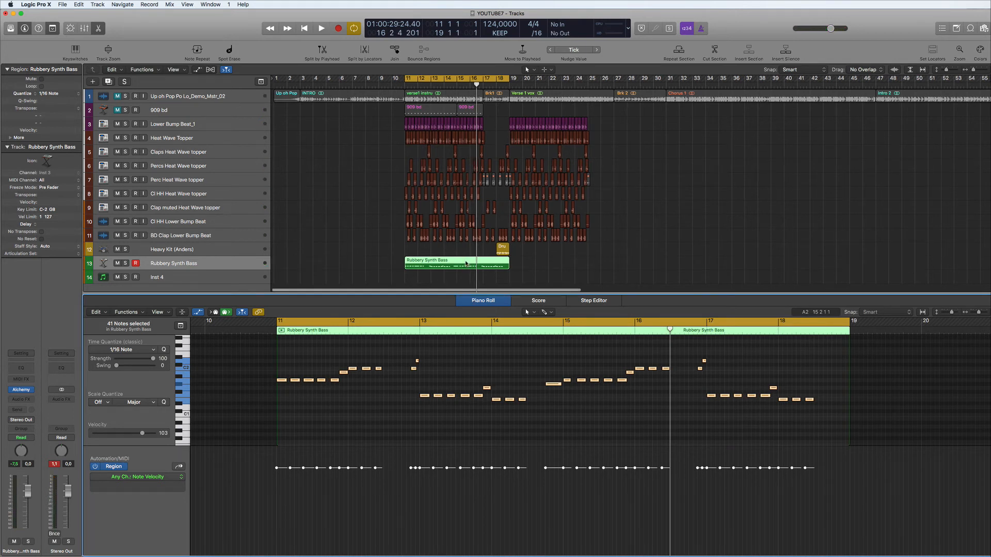
Copy the Rubbery Synth Bass region onto the Inst 4 track and load the ES2 synthesizer on that track
drag(454, 265, 458, 277)
click(246, 282)
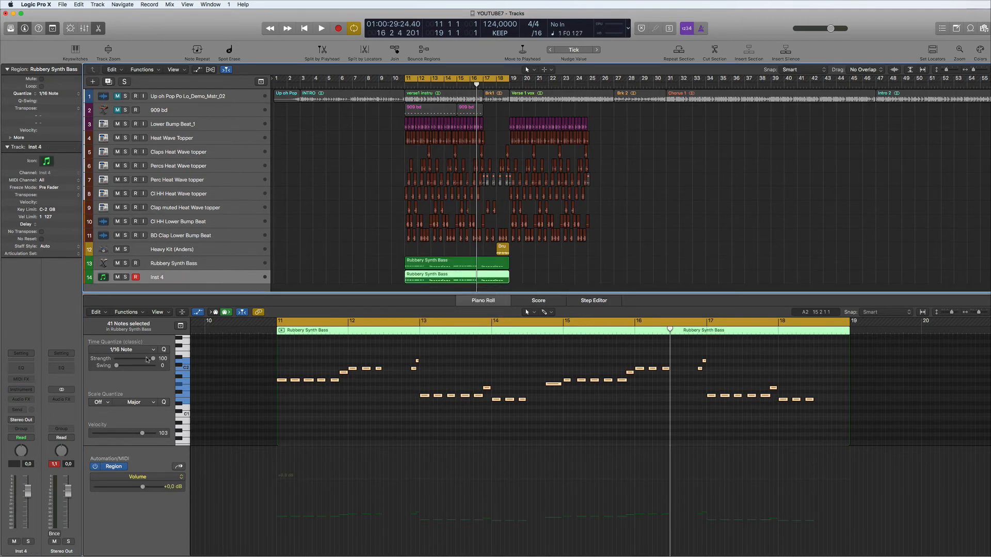
click(32, 391)
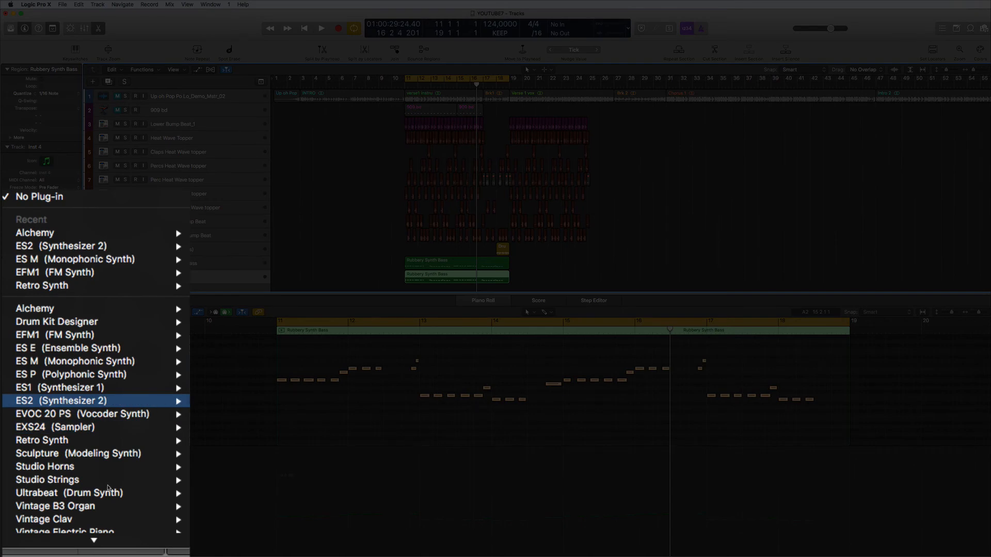
click(108, 487)
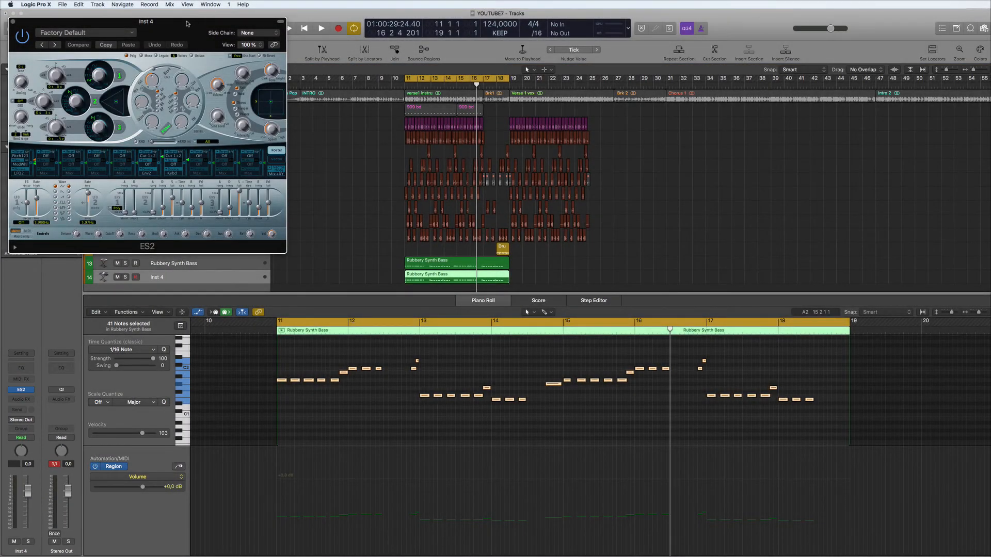
Load the Synth Bass preset Sine Bass in ES2 and move the plug-in window clear of the bass regions
drag(186, 24, 519, 115)
click(466, 130)
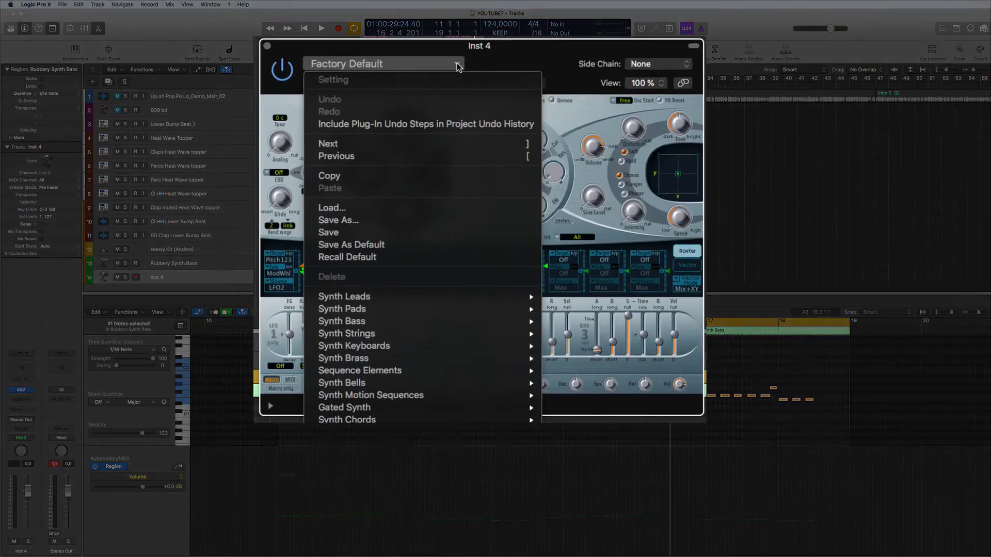
mouse_move(410, 326)
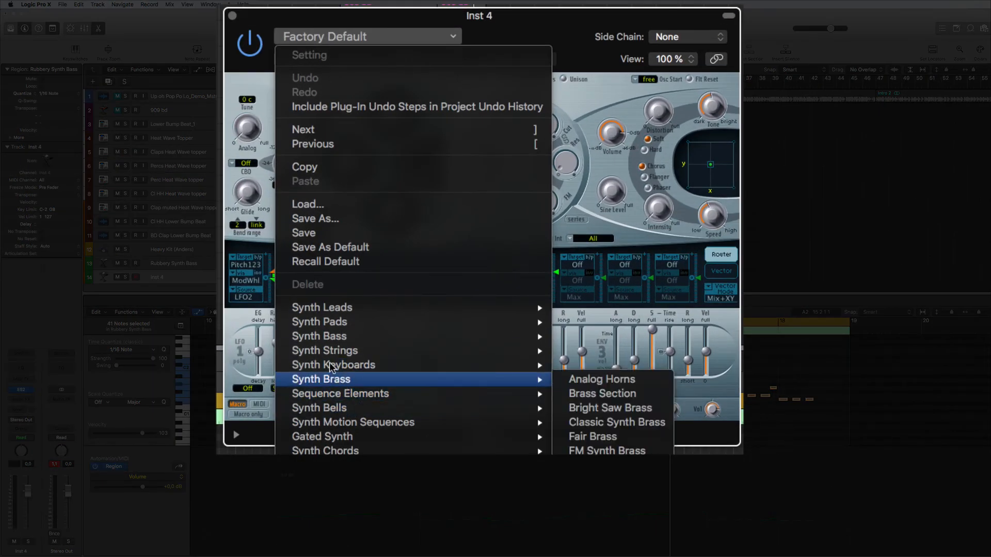
mouse_move(332, 338)
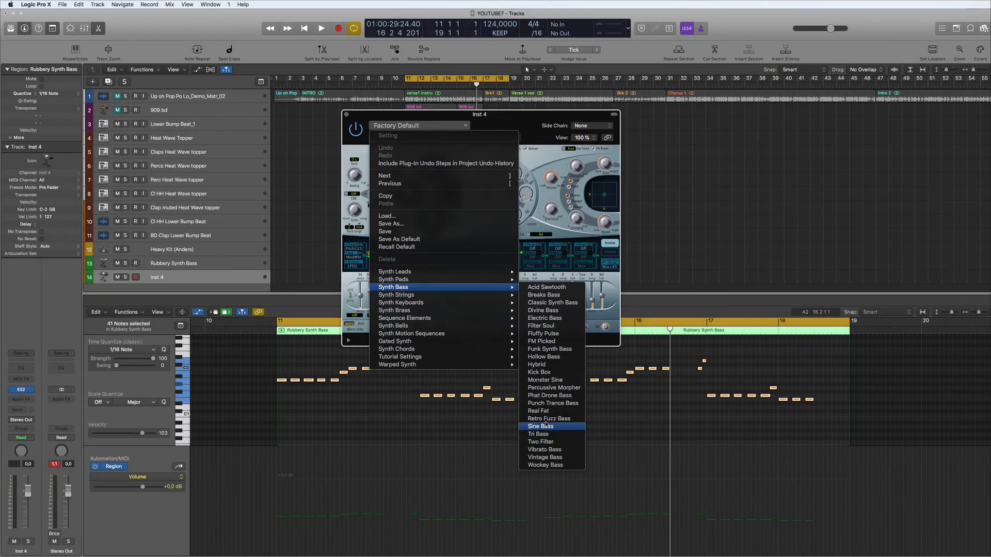
click(543, 426)
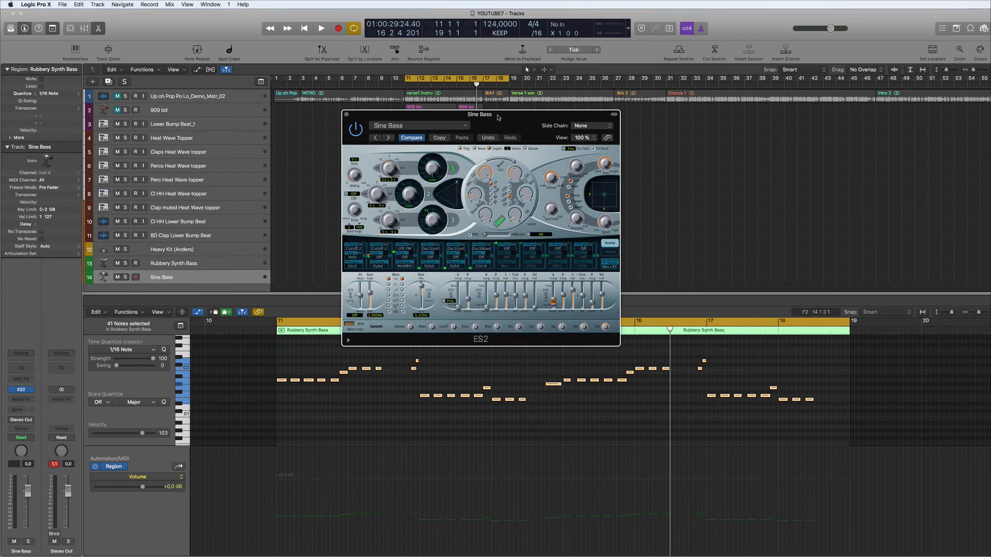
drag(514, 125, 753, 129)
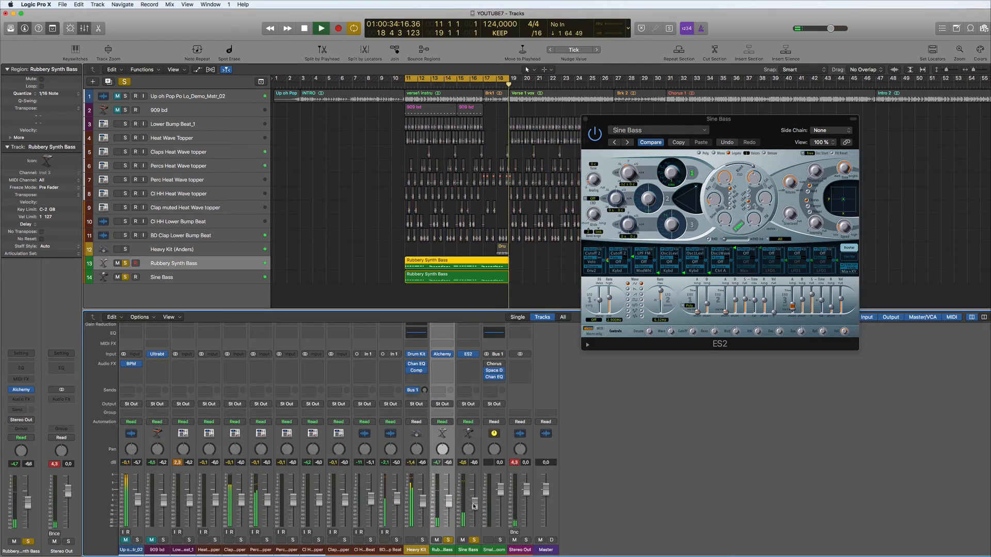
Balance the Rubbery Synth Bass and Sine Bass faders during playback, with Sine Bass at about -11.6 dB, and unsolo both tracks
click(515, 464)
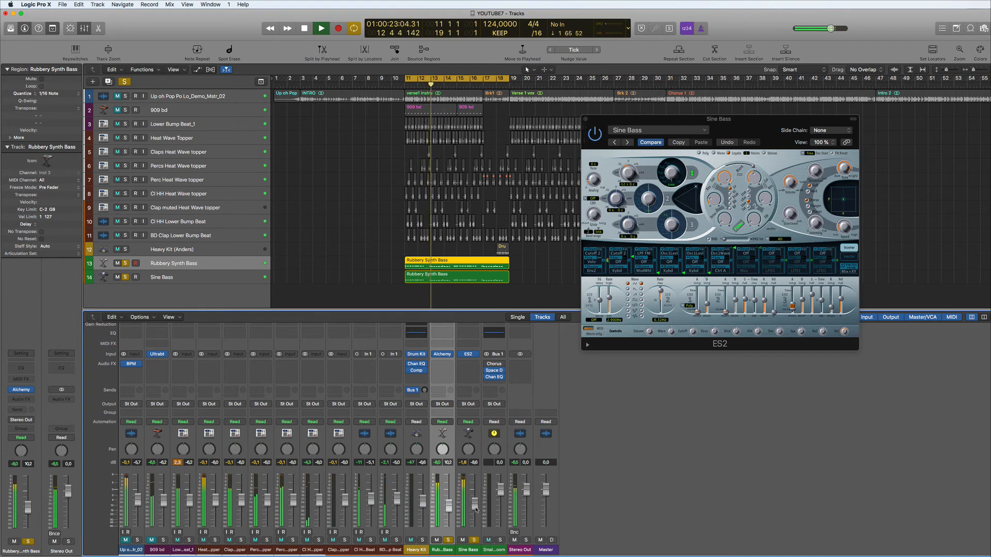
mouse_move(475, 505)
mouse_down()
mouse_move(452, 509)
mouse_move(474, 511)
mouse_up()
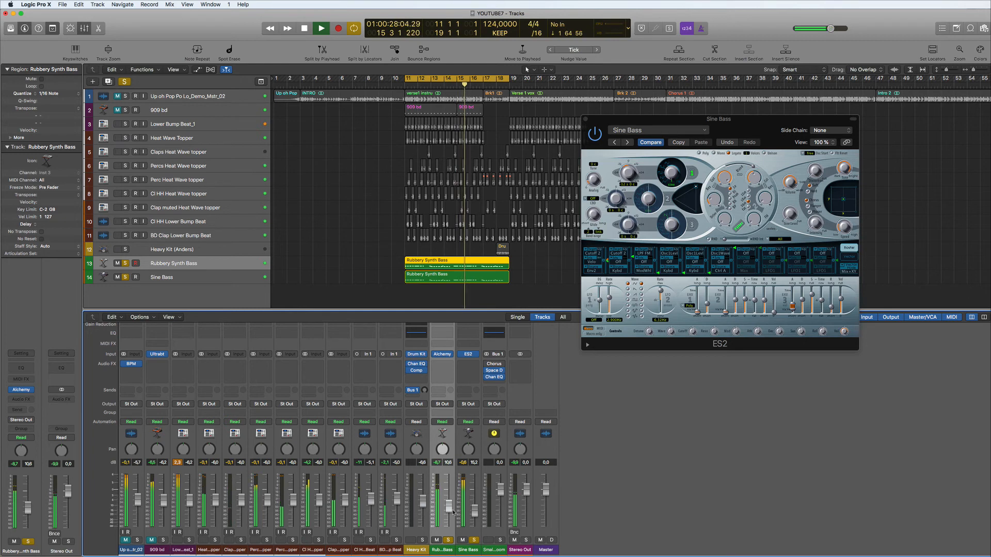
click(448, 540)
click(474, 540)
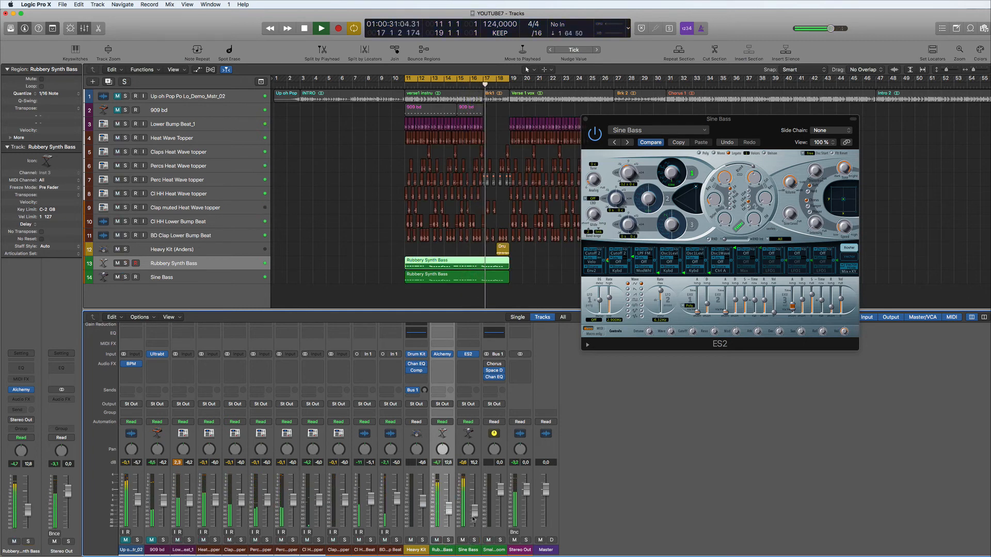
drag(475, 511, 449, 505)
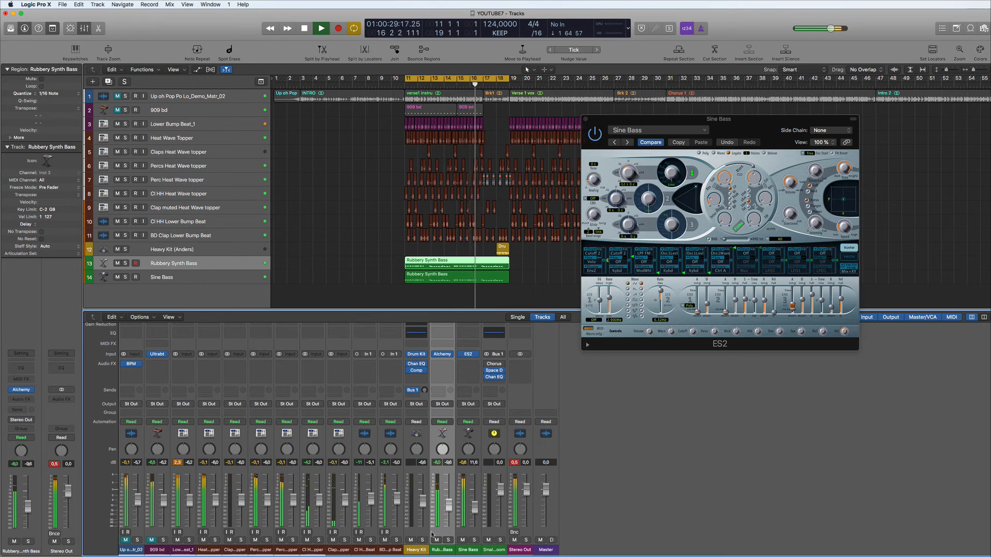
key(space)
click(514, 462)
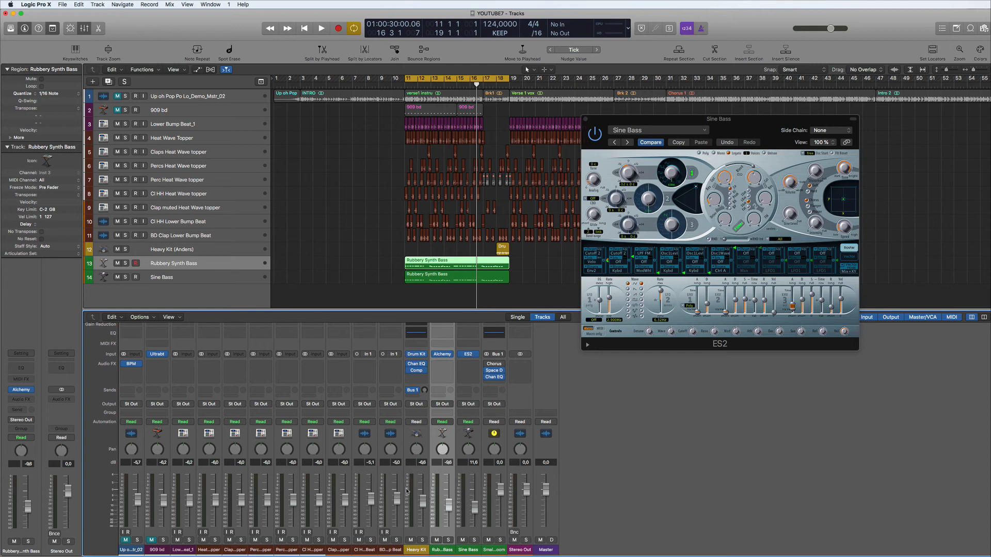
Select the channel strips from Lower Bump Beat_1 through Sine Bass, lower their faders together by about 1 dB, and check the level in playback
click(464, 552)
click(441, 552)
click(466, 550)
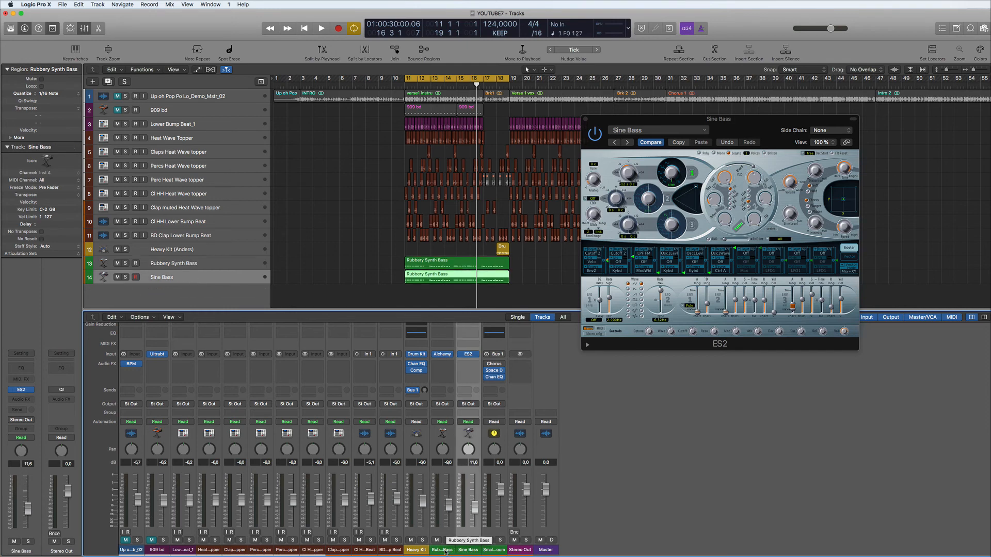
click(443, 550)
click(464, 551)
key(space)
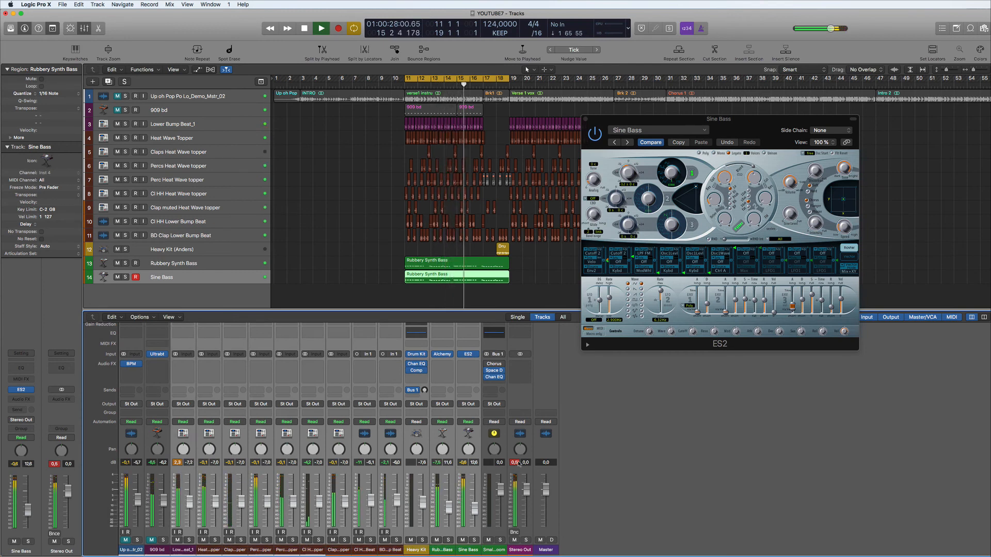
key(space)
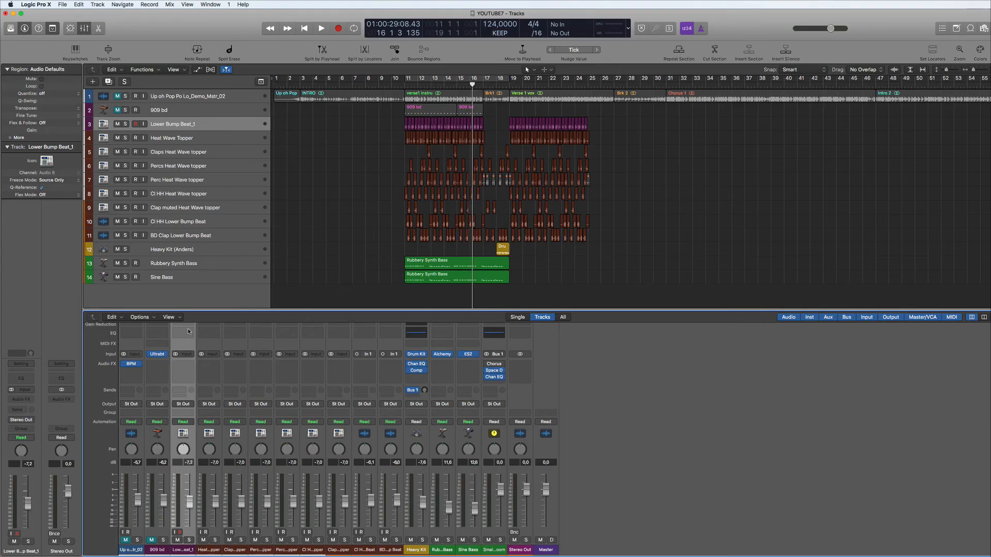
Add a Channel EQ to Lower Bump Beat_1 with a 31.5 Hz, 48 dB/Oct low cut and -3.5 dB gain, and play the mix
click(189, 331)
drag(50, 129, 47, 131)
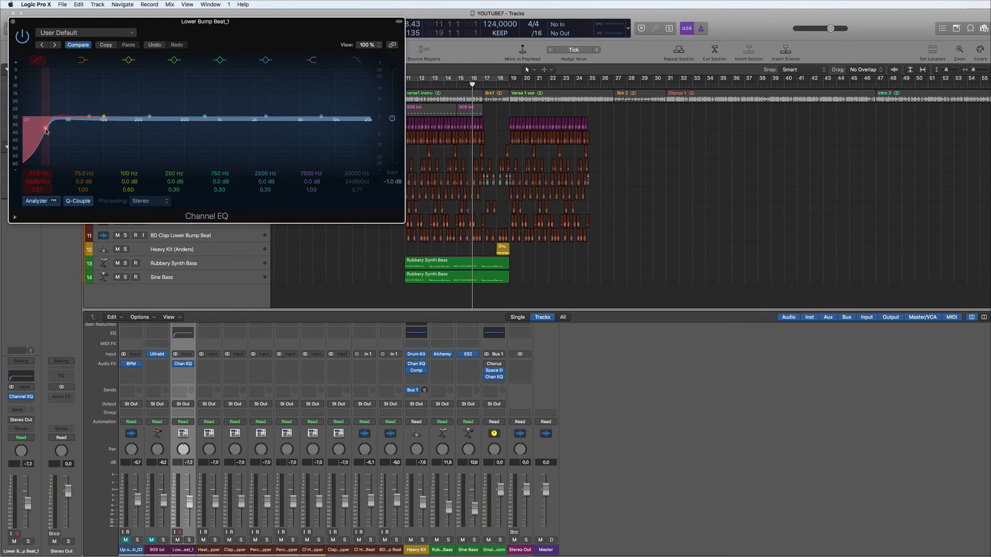
drag(394, 120, 395, 123)
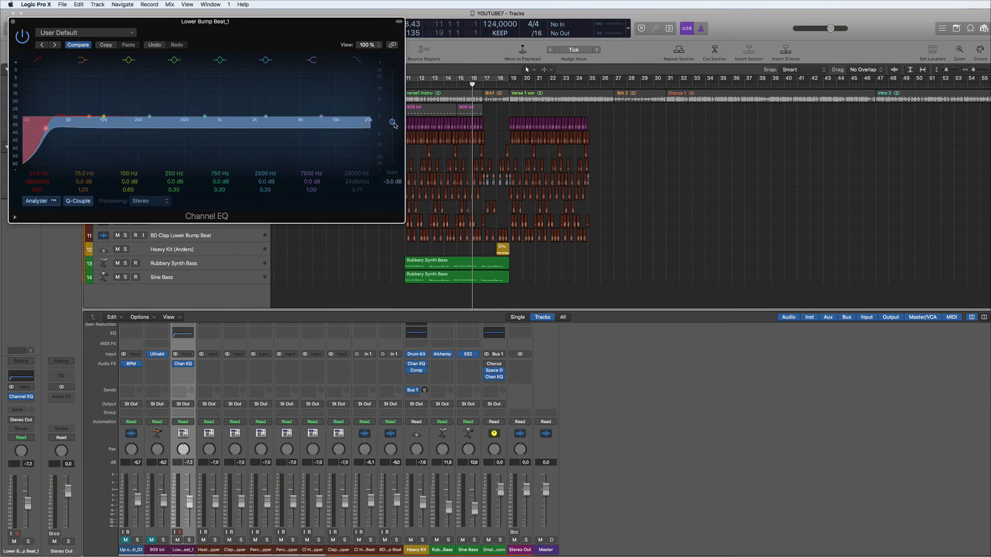
key(space)
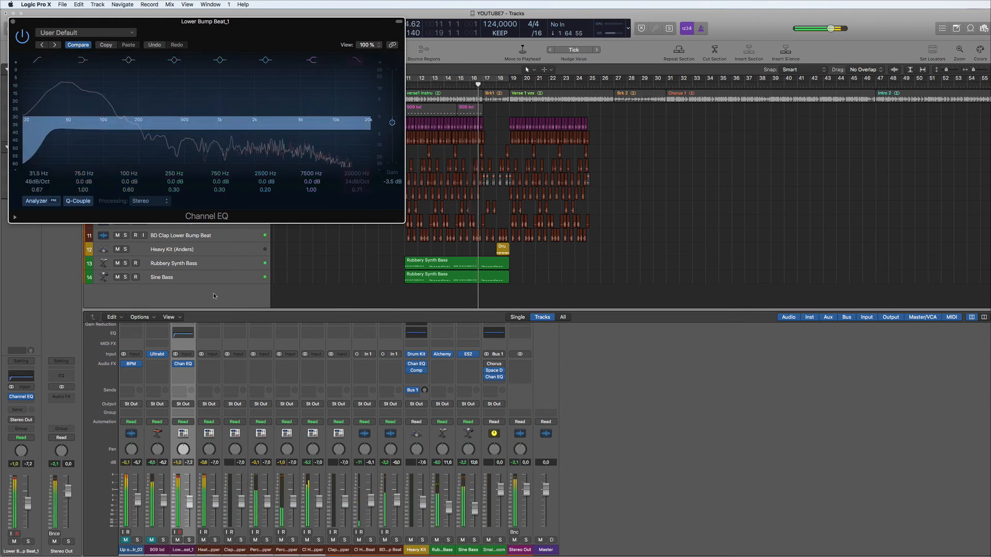
drag(298, 26, 840, 198)
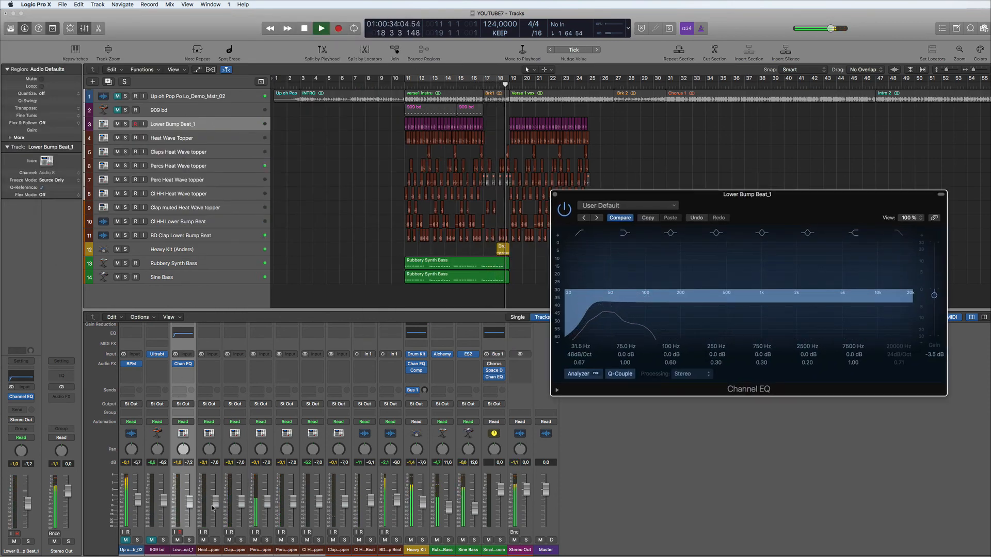
Raise the Lower Bump Beat_1 fader to about -6.6 dB and play the mix with bars 11 to 19 cycling
drag(190, 504, 189, 502)
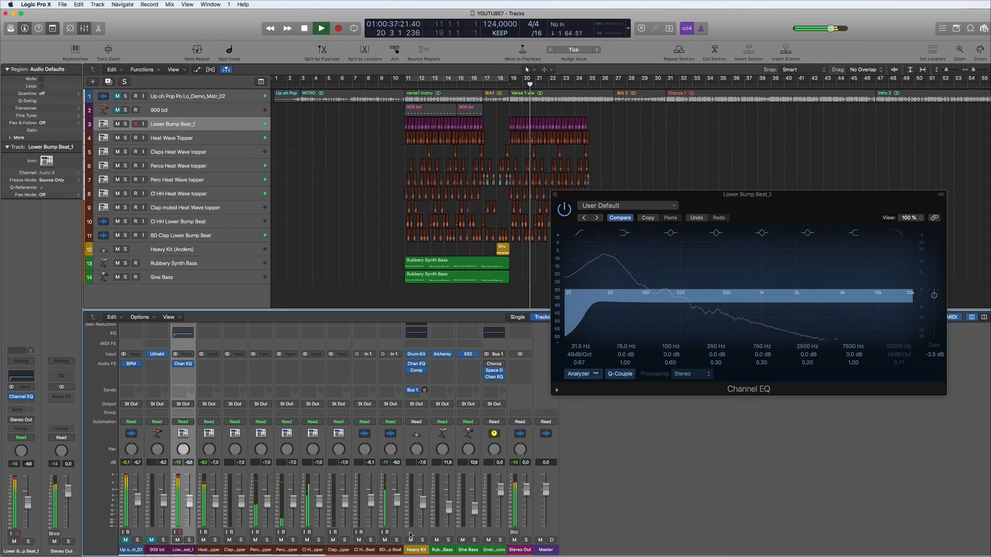
key(space)
drag(405, 78, 511, 85)
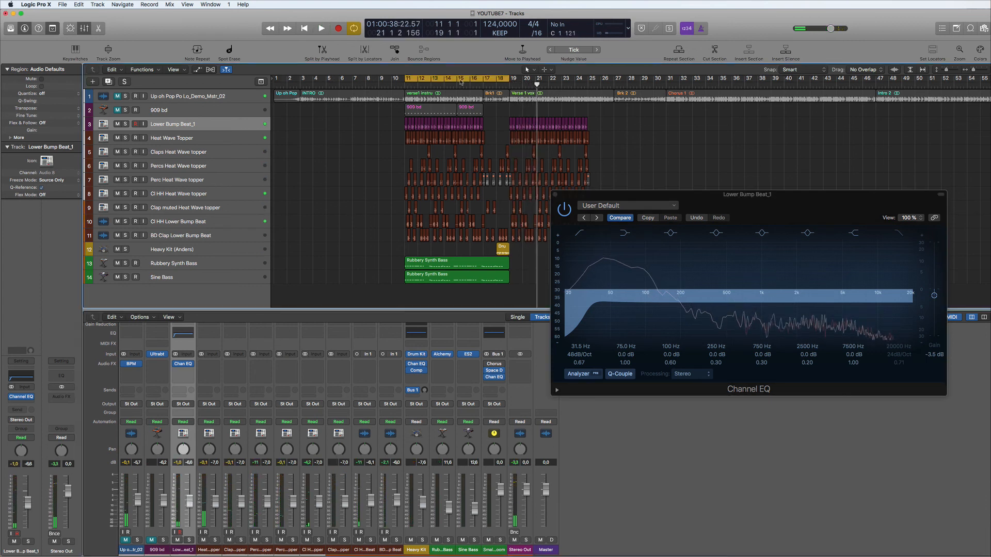
key(space)
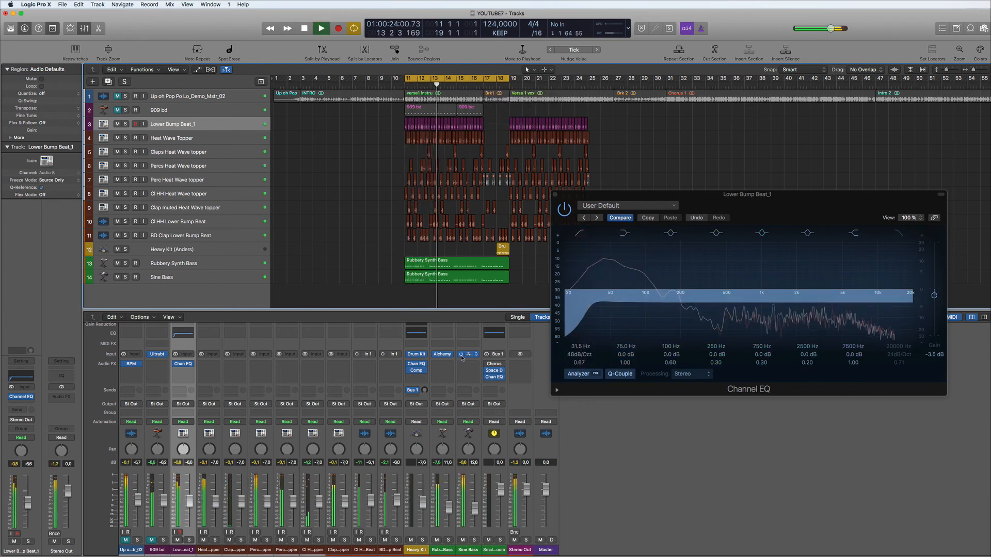
click(554, 196)
key(space)
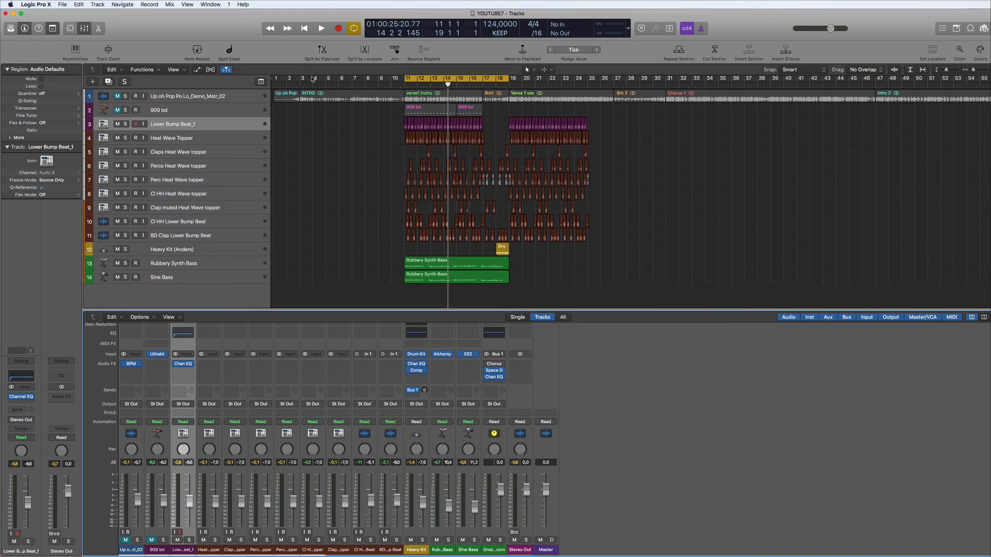
Set the cycle range from bar 3 to 19
scroll(299, 79, right, 1)
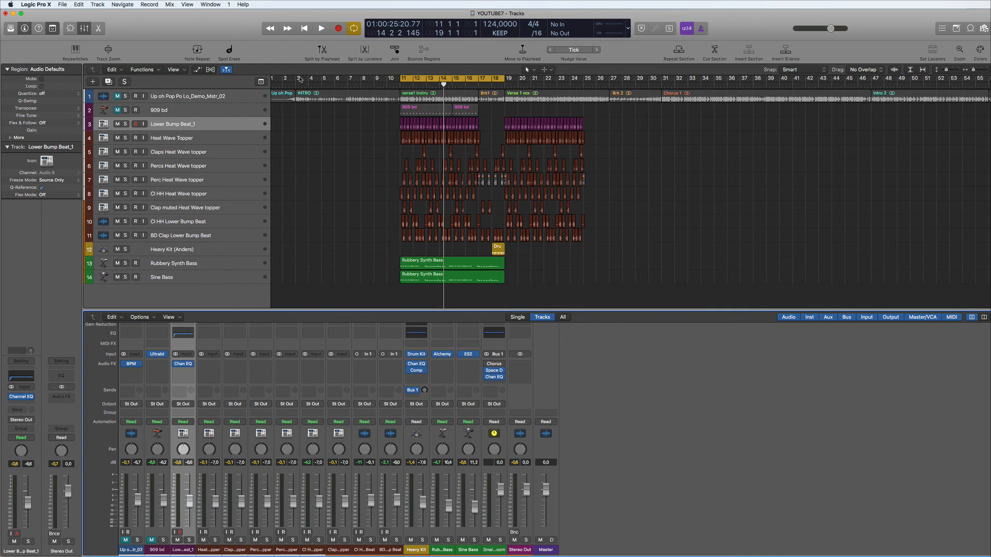
drag(298, 78, 501, 79)
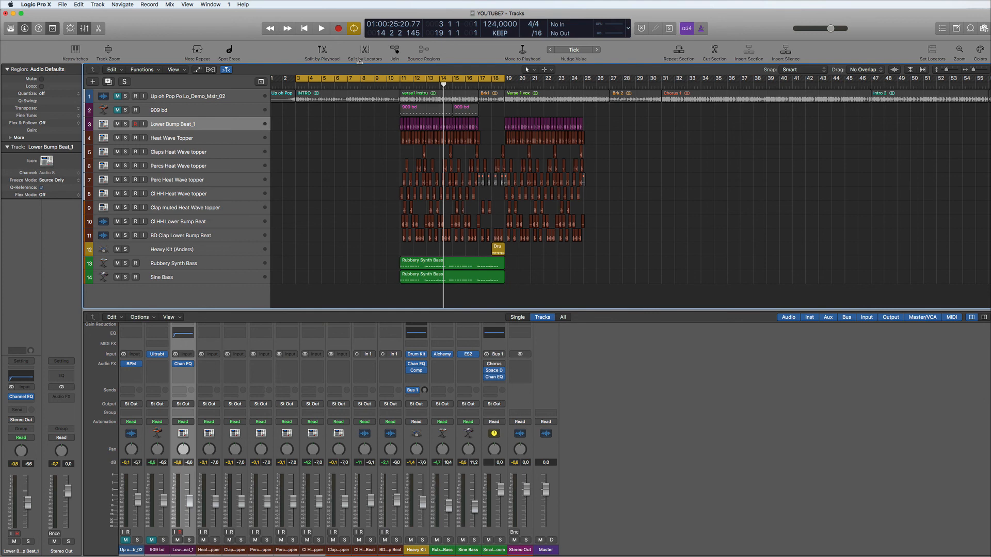